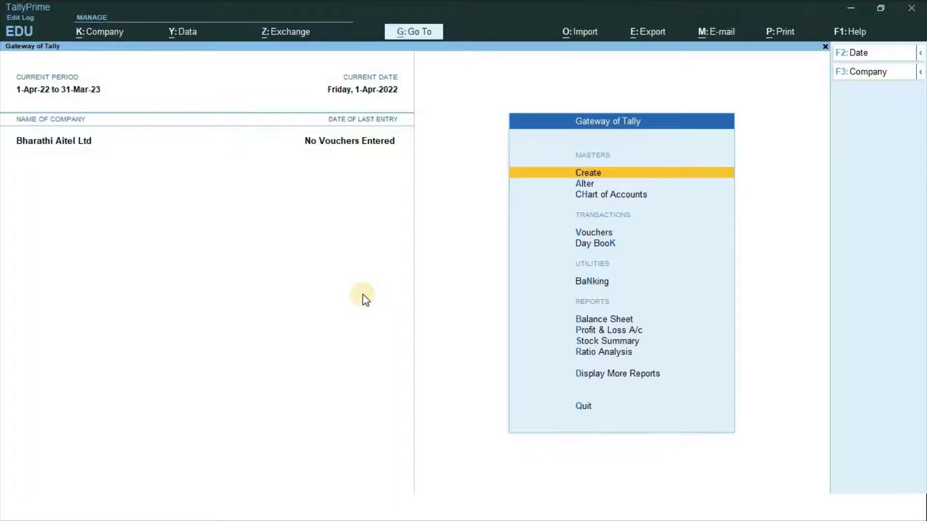
Switch from TallyPrime to the slide charting section 194 I TDS rates
{"action": "key", "text": "alt+Tab"}
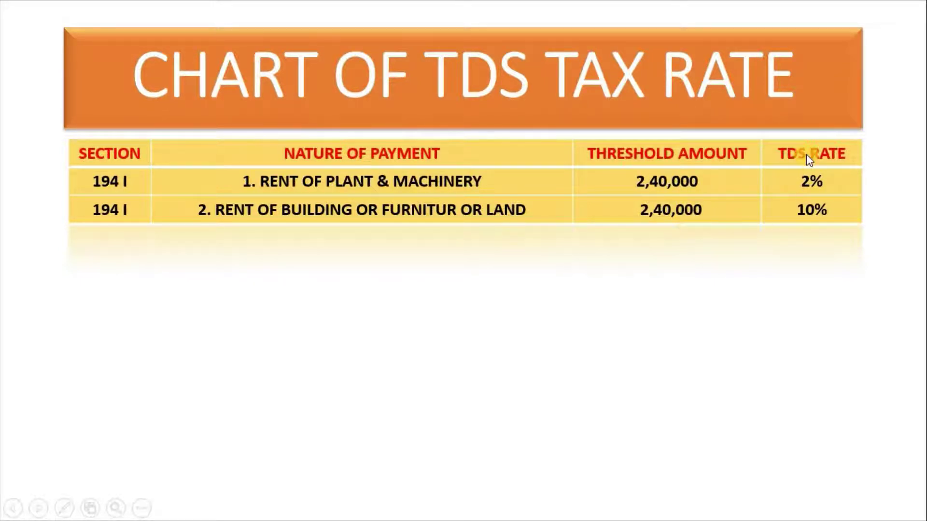
Advance past the TDS rate chart to the nature of payment slide
{"action": "left_click", "coordinate": [824, 212]}
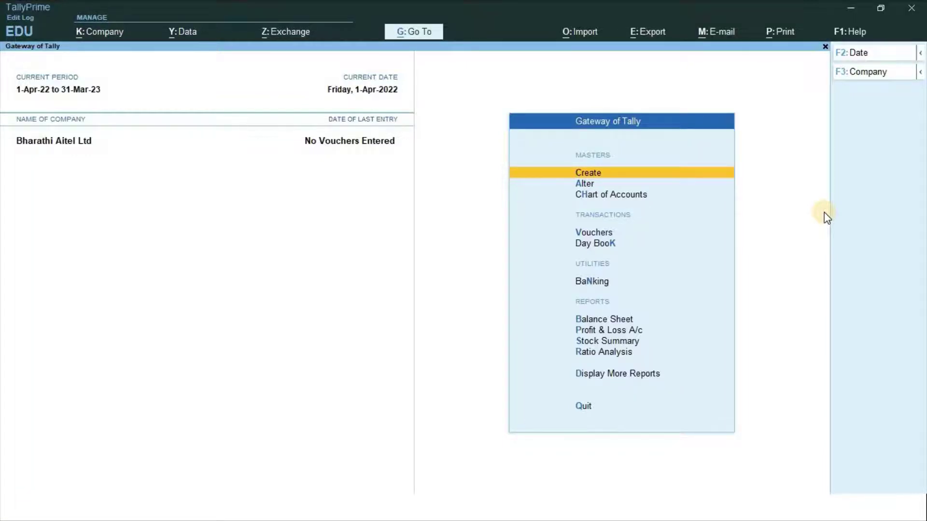
Set Enable Tax Deducted at Source (TDS) to Yes in Company Features
{"action": "key", "text": "F11"}
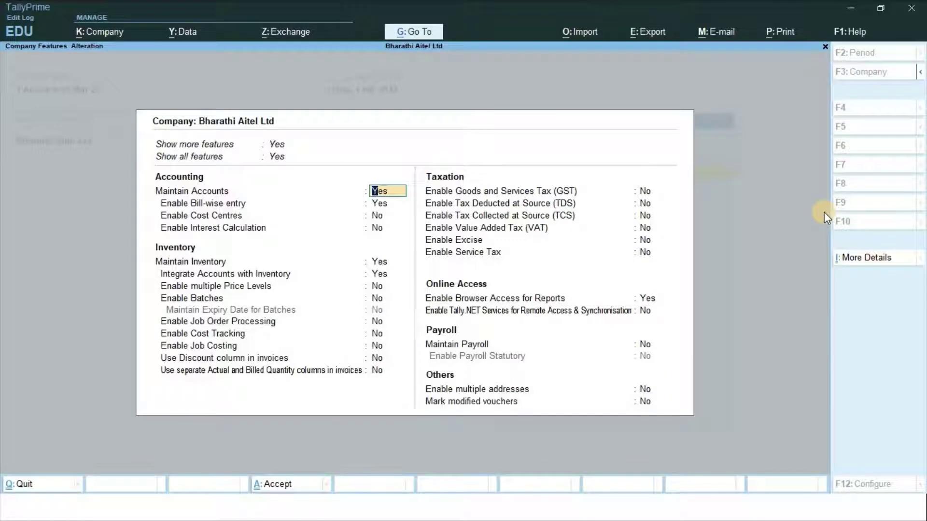
{"action": "key", "text": "Down"}
{"action": "key", "text": "Down"}
{"action": "key", "text": "Down"}
{"action": "key", "text": "Down"}
{"action": "key", "text": "Down"}
{"action": "key", "text": "Down"}
{"action": "key", "text": "Down"}
{"action": "key", "text": "Down"}
{"action": "key", "text": "Down"}
{"action": "key", "text": "Down"}
{"action": "key", "text": "Down"}
{"action": "key", "text": "Down"}
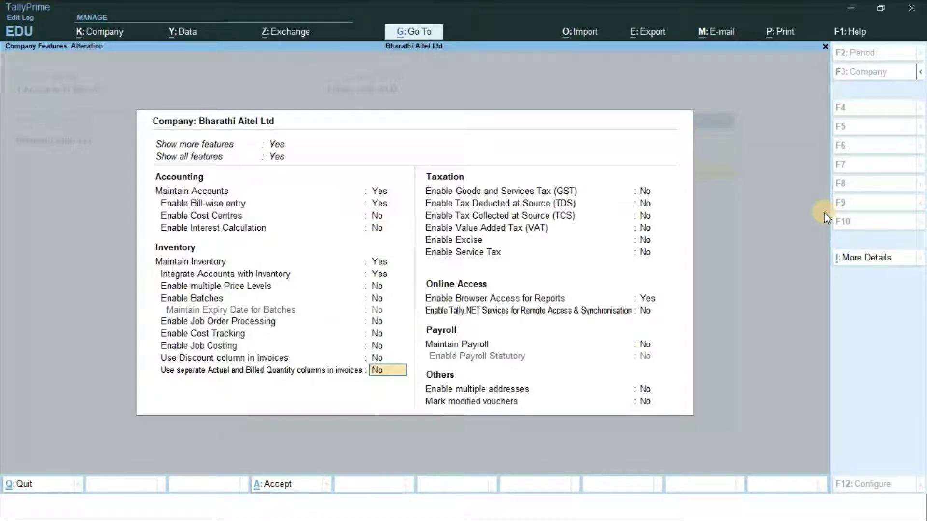
{"action": "key", "text": "Down"}
{"action": "key", "text": "Down"}
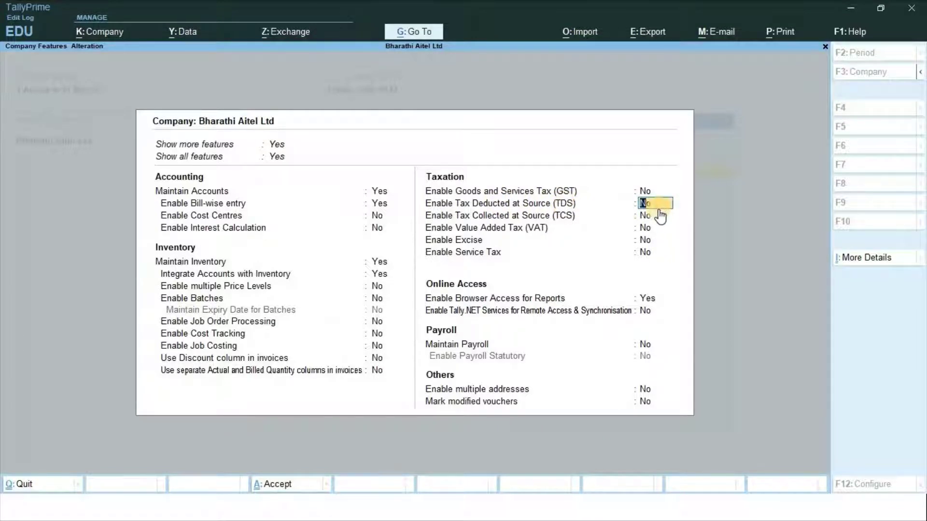
{"action": "type", "text": "y"}
{"action": "key", "text": "Return"}
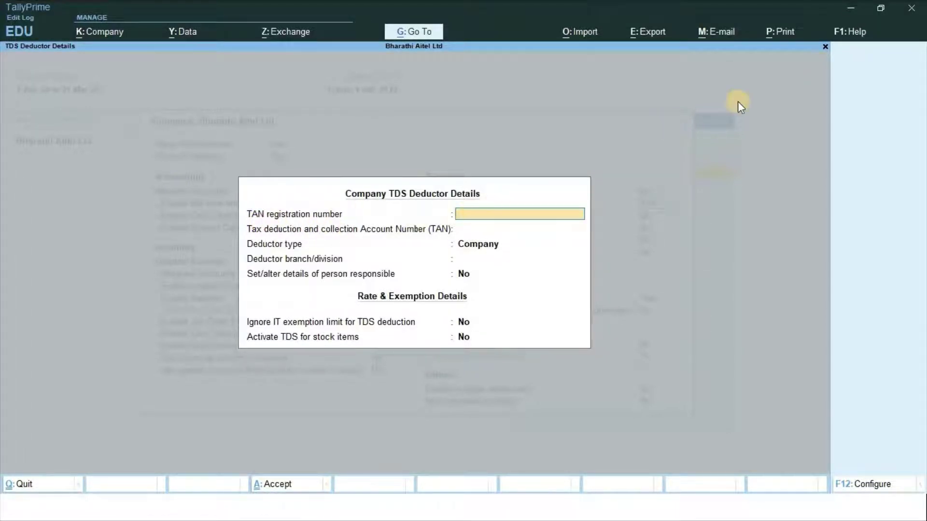
Enter the TAN registration number and TAN, keeping deductor type Company
{"action": "key", "text": "Return"}
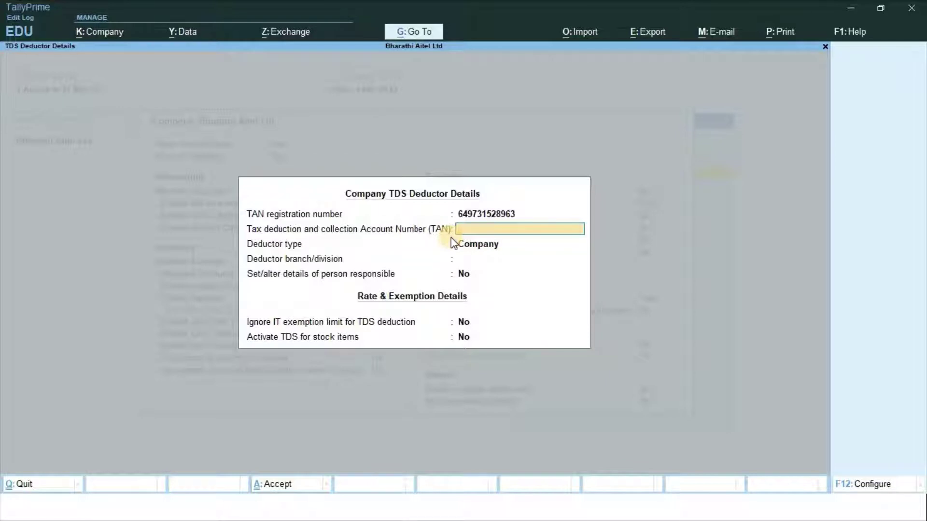
{"action": "type", "text": "ASDF84523K"}
{"action": "key", "text": "Return"}
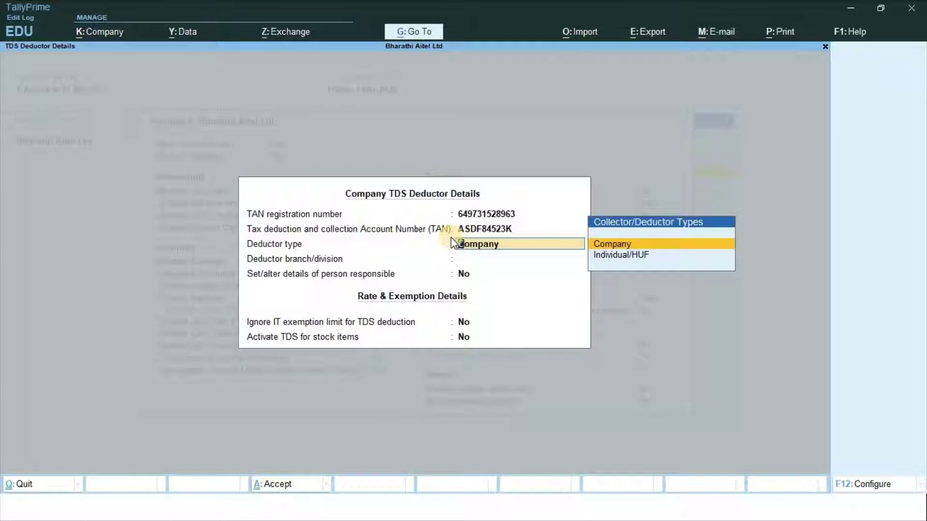
{"action": "key", "text": "Return"}
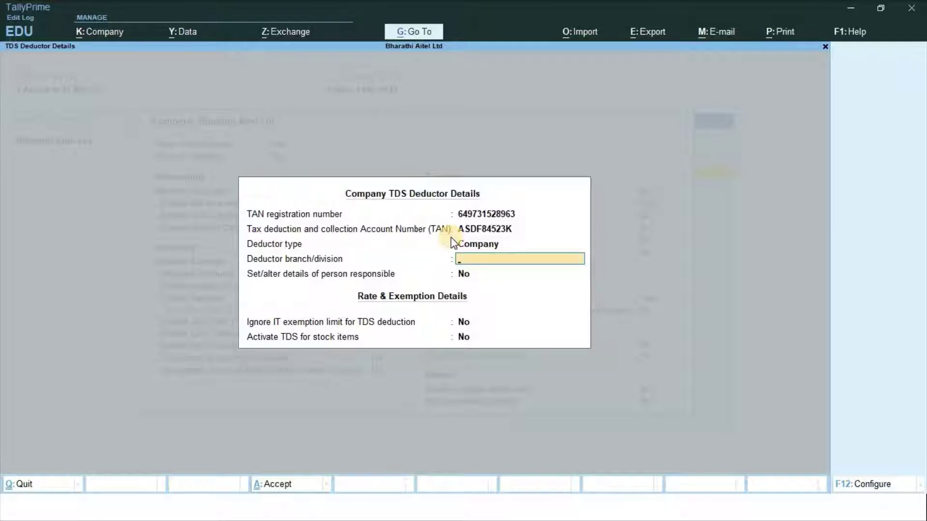
Set branch to Jayanagar 4th Block and turn on person responsible details
{"action": "type", "text": "Jayanagar 4th Block"}
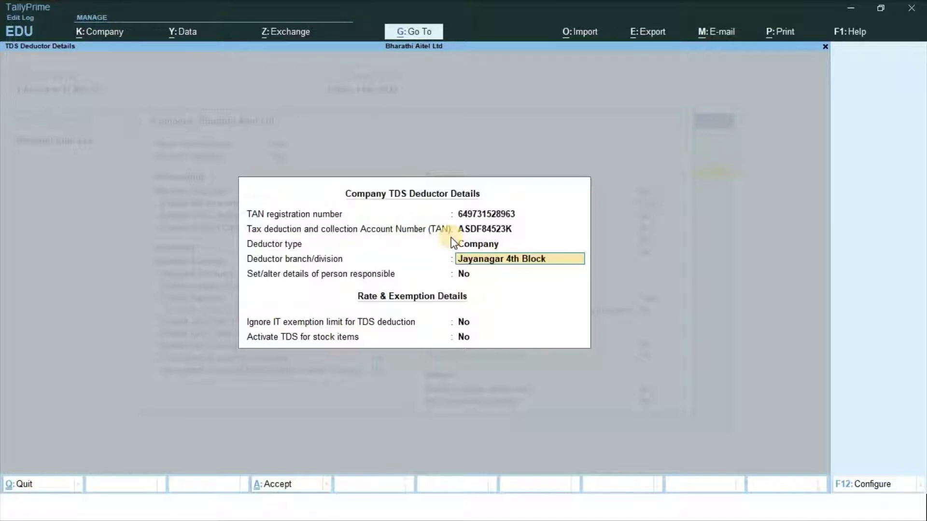
{"action": "key", "text": "Return"}
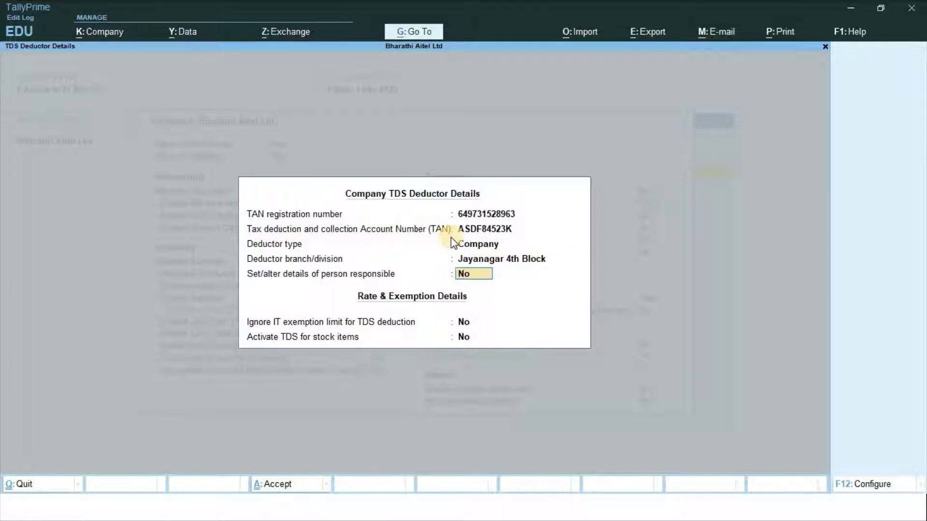
{"action": "type", "text": "y"}
{"action": "key", "text": "Return"}
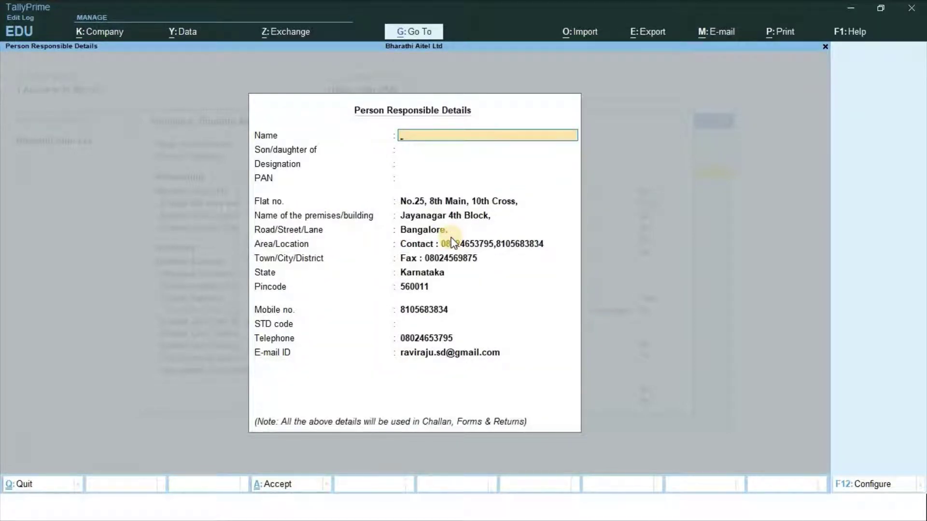
Enter the responsible person's name and their parent's name
{"action": "type", "text": "D"}
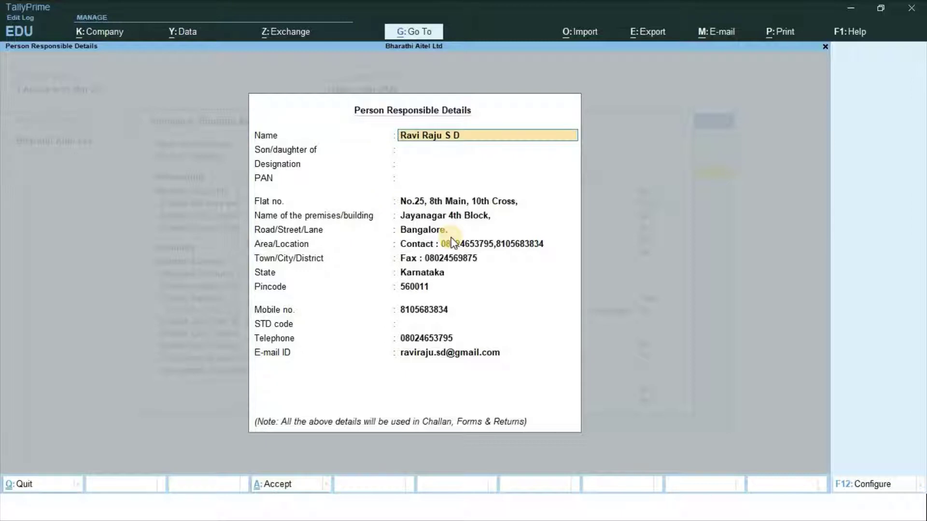
{"action": "key", "text": "Return"}
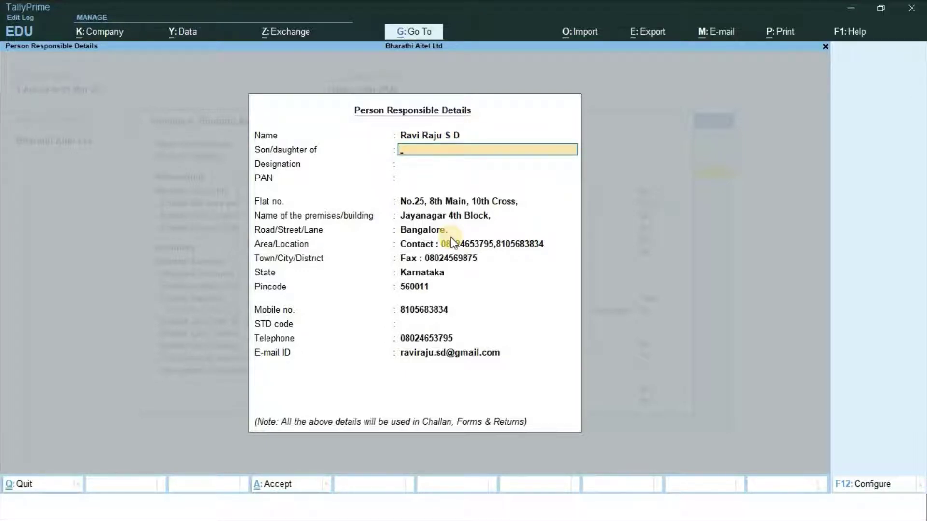
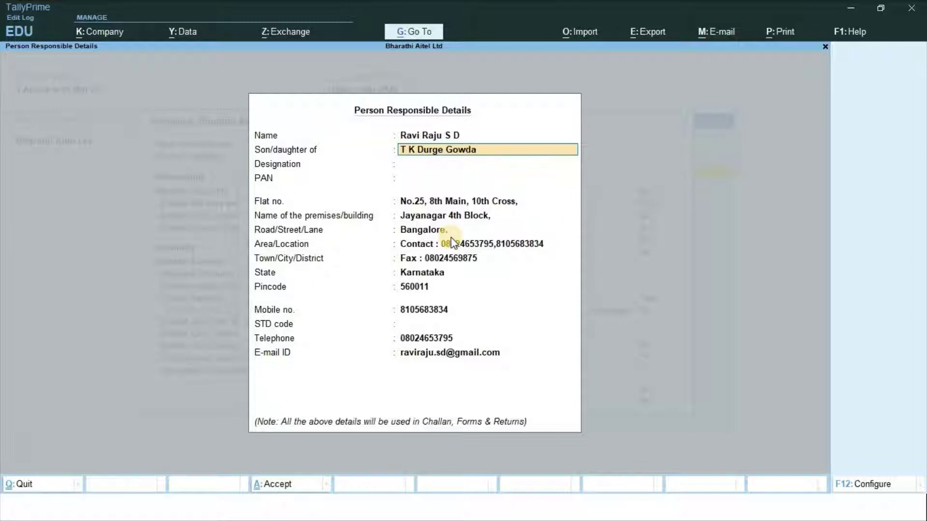
{"action": "key", "text": "Return"}
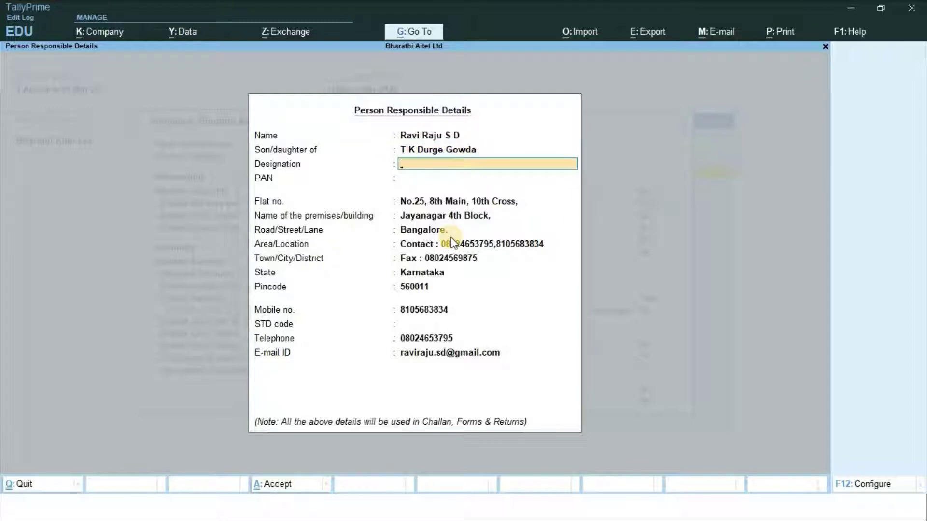
Set designation C E O, the person's PAN, and STD code 080
{"action": "type", "text": "C E O"}
{"action": "key", "text": "Return"}
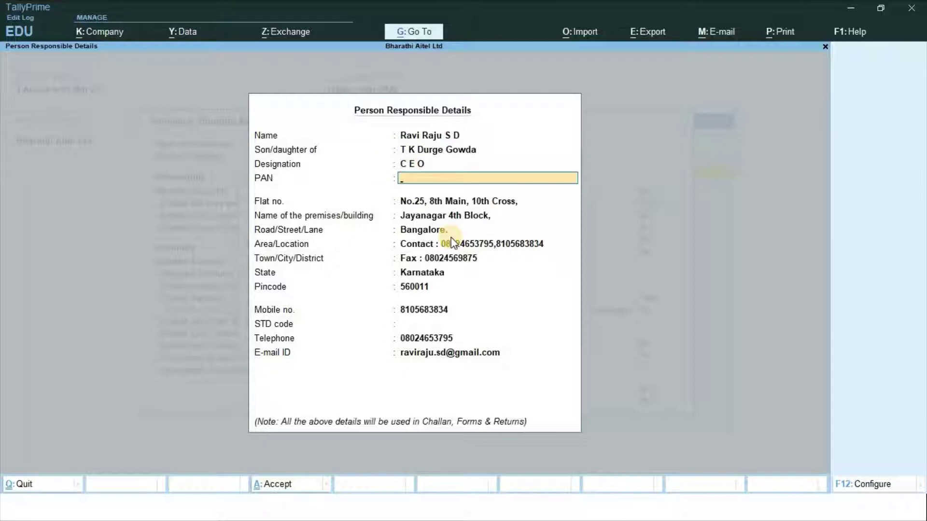
{"action": "type", "text": "ASDFG8401K"}
{"action": "key", "text": "Return"}
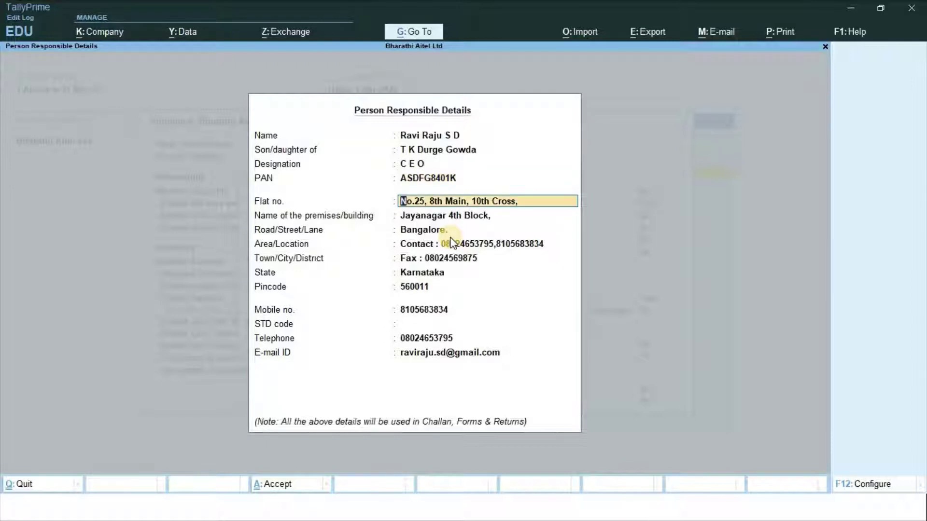
{"action": "key", "text": "Return"}
{"action": "key", "text": "Return"}
{"action": "key", "text": "Return"}
{"action": "key", "text": "Return"}
{"action": "key", "text": "Return"}
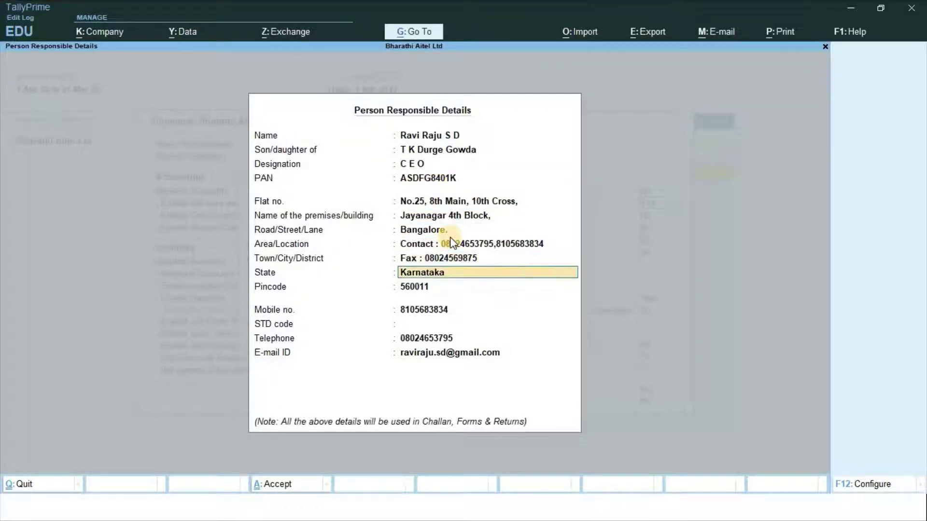
{"action": "key", "text": "Return"}
{"action": "key", "text": "Return"}
{"action": "key", "text": "Return"}
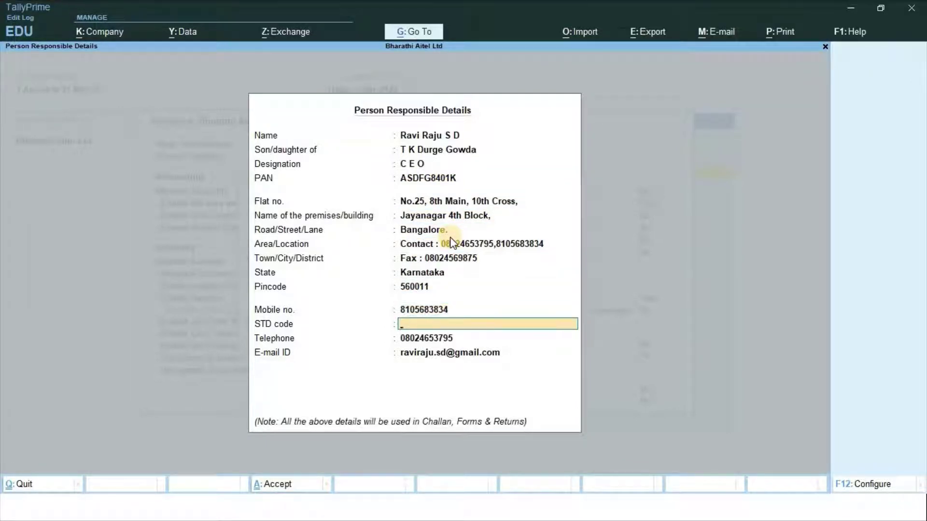
{"action": "type", "text": "080"}
{"action": "key", "text": "Return"}
{"action": "key", "text": "Return"}
{"action": "key", "text": "Return"}
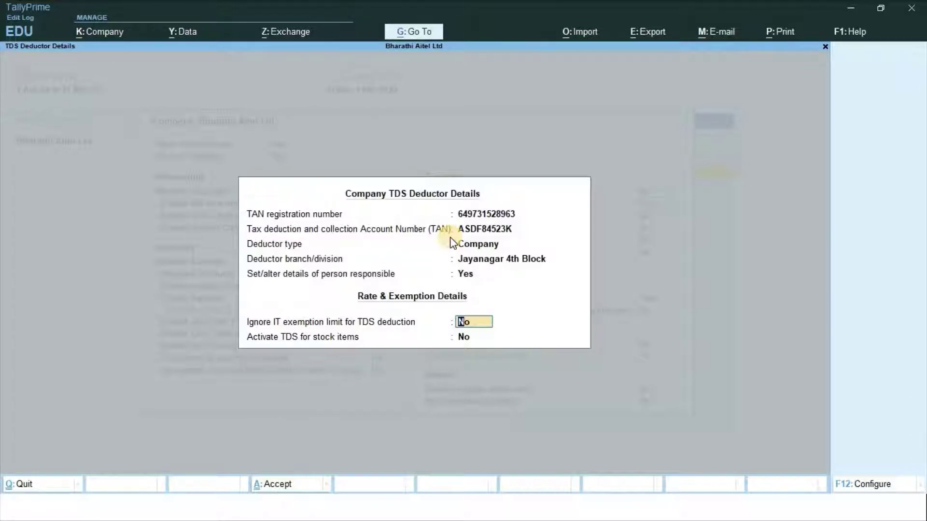
Accept the deductor details with exemption limit No and save Company Features
{"action": "key", "text": "Return"}
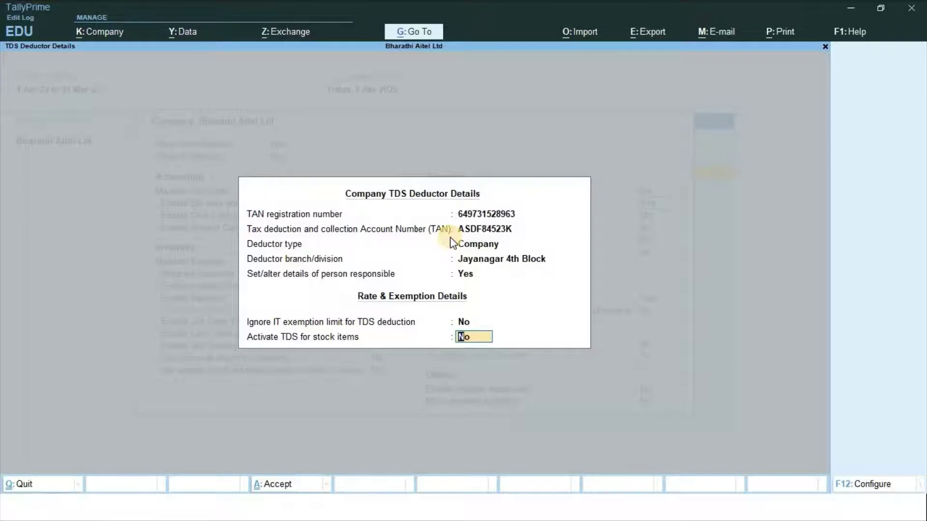
{"action": "key", "text": "Return"}
{"action": "key", "text": "Return"}
{"action": "key", "text": "Return"}
{"action": "key", "text": "Return"}
{"action": "key", "text": "Return"}
{"action": "key", "text": "Return"}
{"action": "key", "text": "Return"}
{"action": "key", "text": "Return"}
{"action": "key", "text": "Return"}
{"action": "key", "text": "Return"}
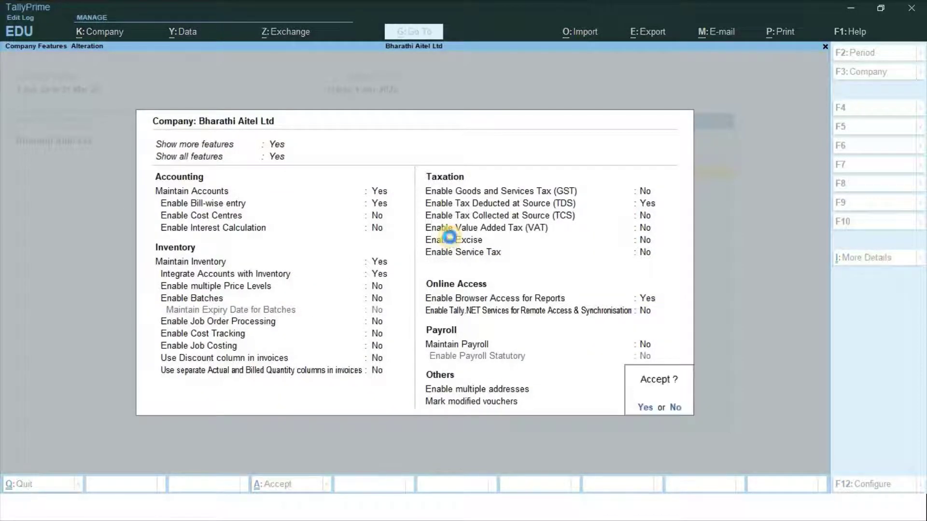
{"action": "key", "text": "Return"}
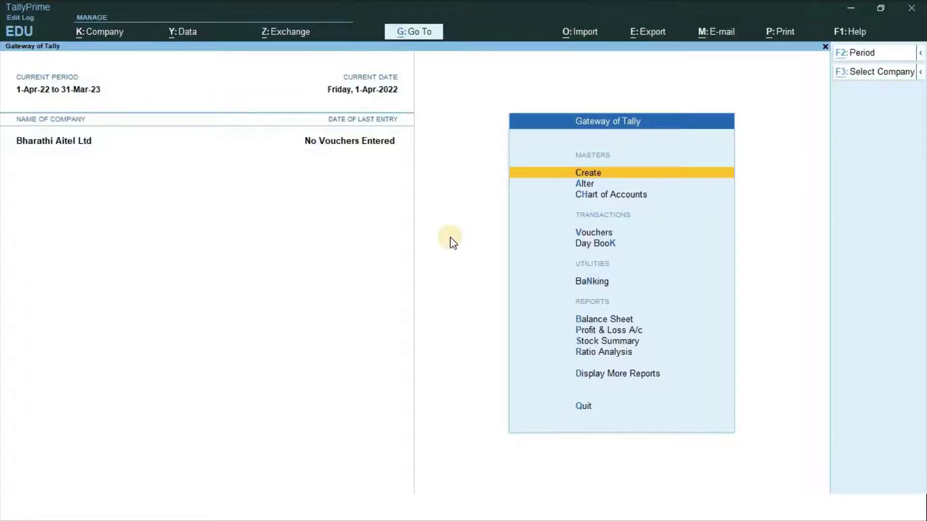
{"action": "key", "text": "alt+Tab"}
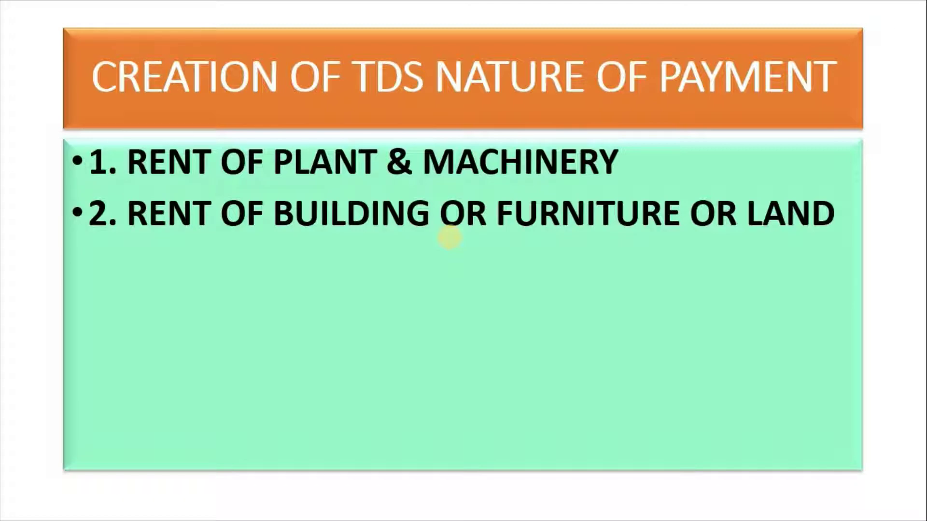
Return from the nature of payment slide to TallyPrime's Gateway of Tally
{"action": "key", "text": "alt+Tab"}
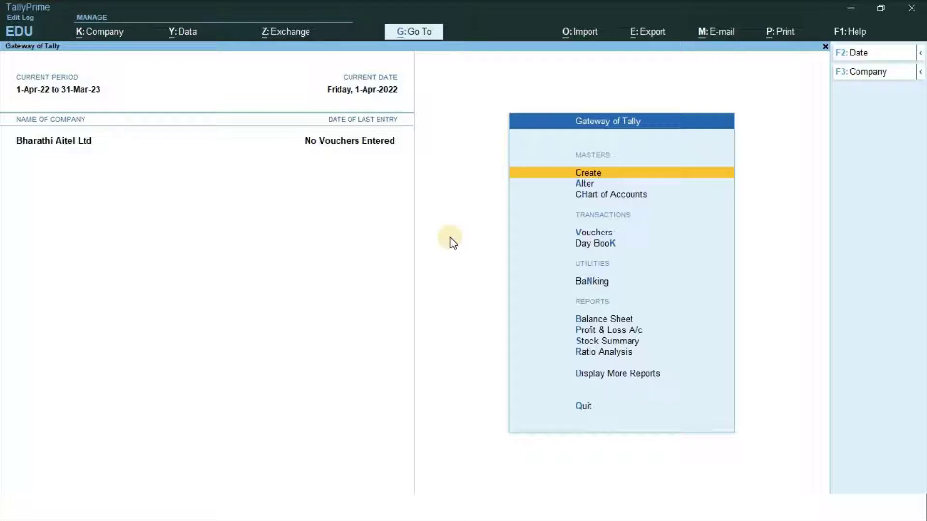
Create a TDS Nature of Payment named 'Rent of Plant & Machinery'
{"action": "key", "text": "Return"}
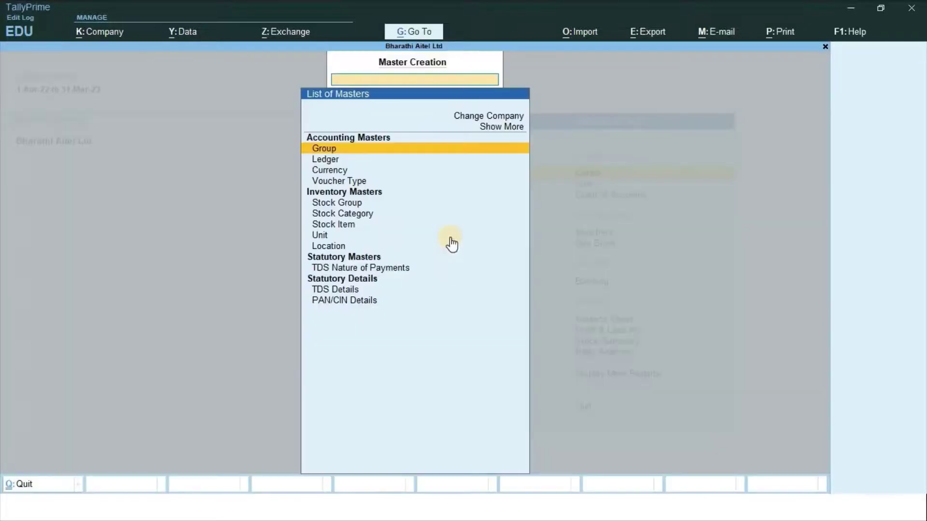
{"action": "key", "text": "Down"}
{"action": "key", "text": "Down"}
{"action": "key", "text": "Down"}
{"action": "key", "text": "Down"}
{"action": "key", "text": "Down"}
{"action": "key", "text": "Down"}
{"action": "key", "text": "Down"}
{"action": "key", "text": "Down"}
{"action": "key", "text": "Down"}
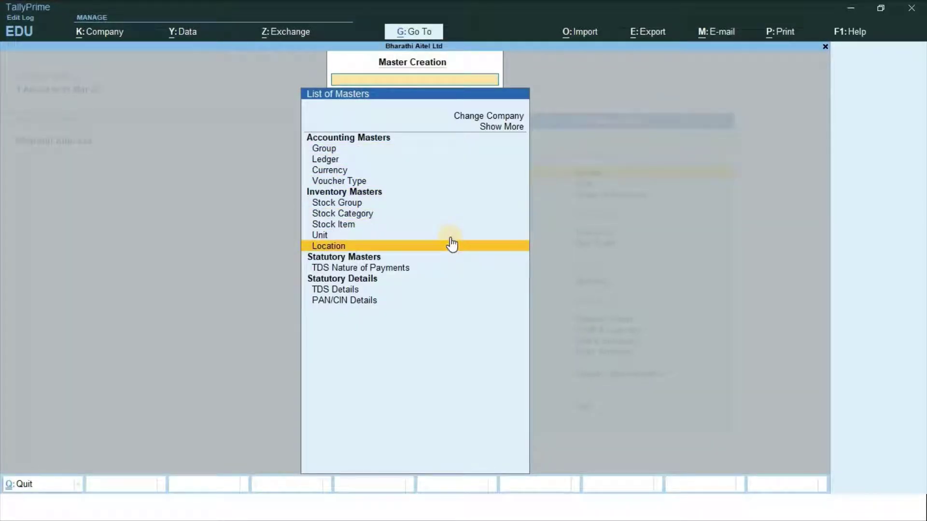
{"action": "key", "text": "Down"}
{"action": "key", "text": "Down"}
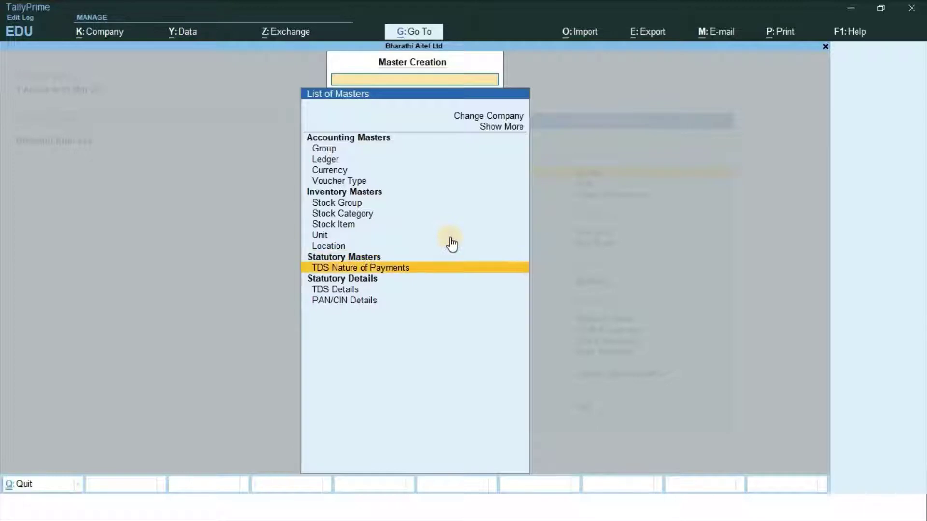
{"action": "key", "text": "Return"}
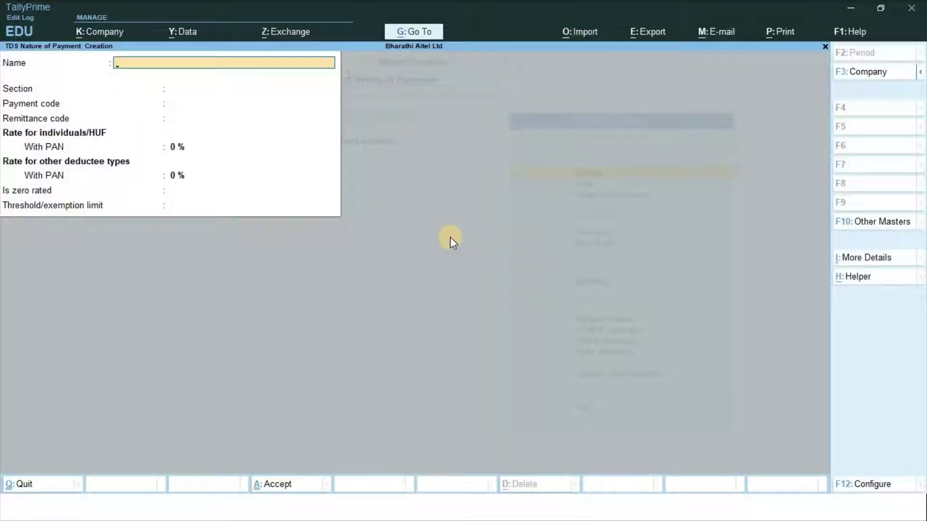
{"action": "type", "text": "Rent of Plant &"}
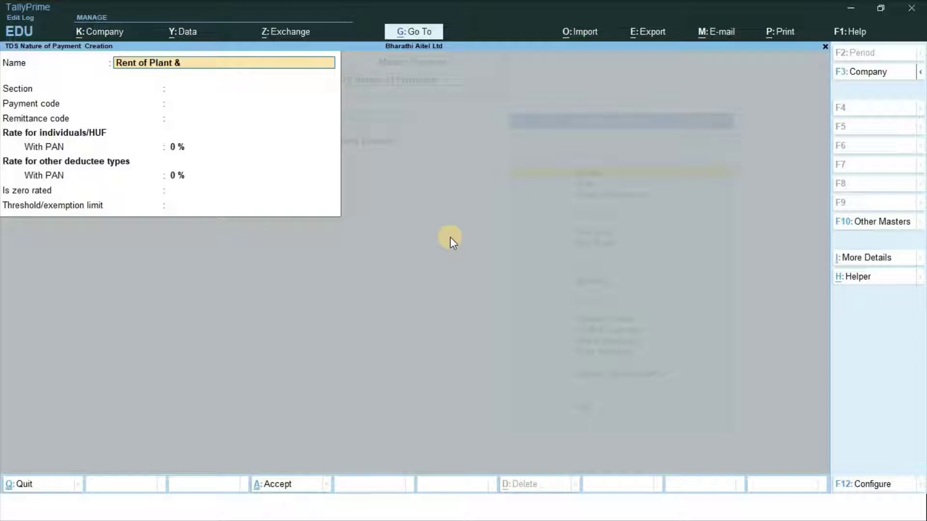
{"action": "type", "text": " Machiney"}
{"action": "key", "text": "BackSpace"}
{"action": "type", "text": "ry"}
{"action": "key", "text": "Return"}
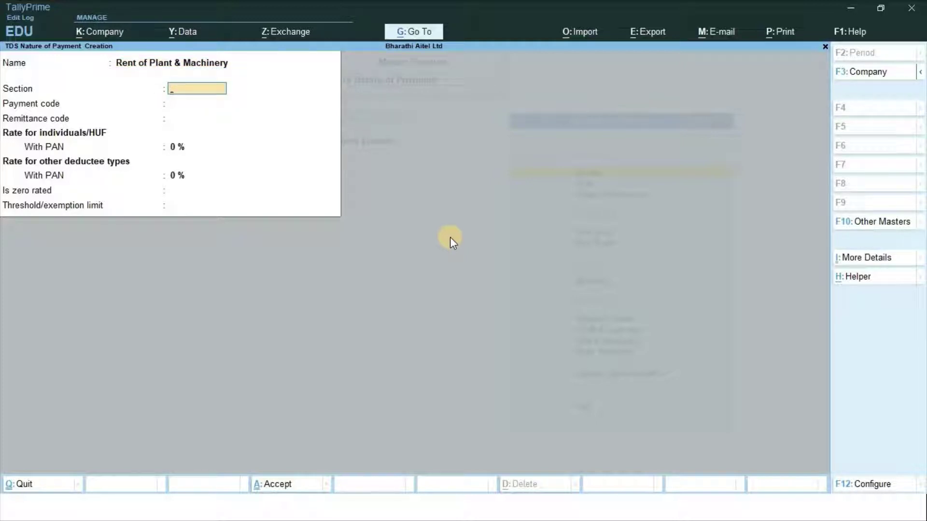
Set section and payment code 194 I with a 2% rate for all deductees
{"action": "type", "text": "194 i"}
{"action": "key", "text": "Return"}
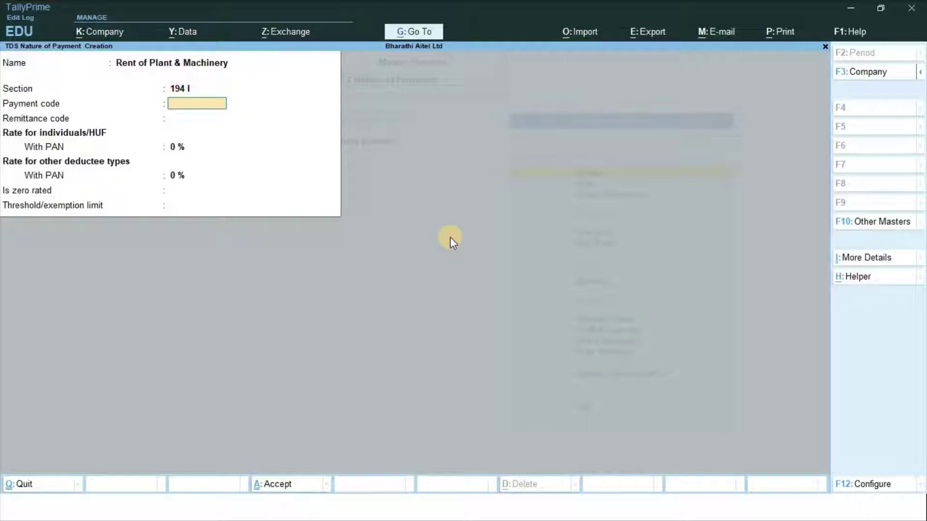
{"action": "type", "text": "194 I"}
{"action": "key", "text": "Return"}
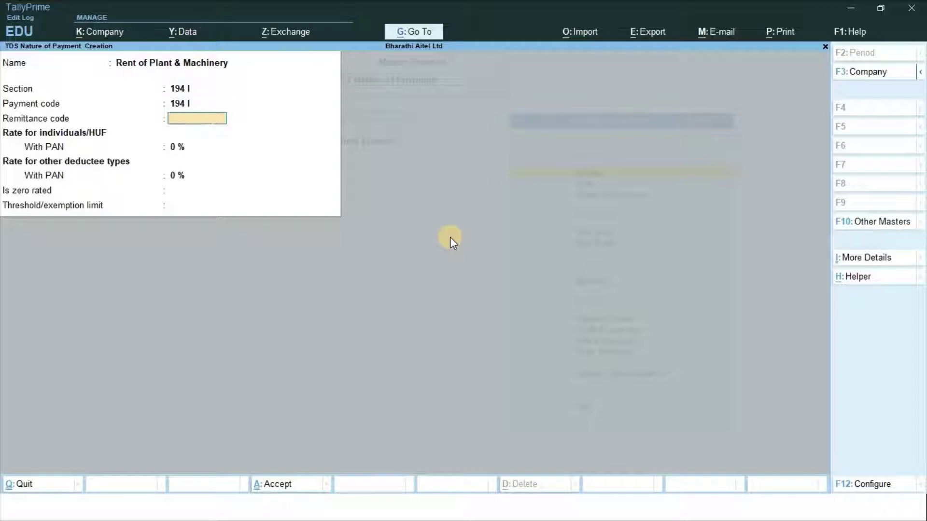
{"action": "key", "text": "Return"}
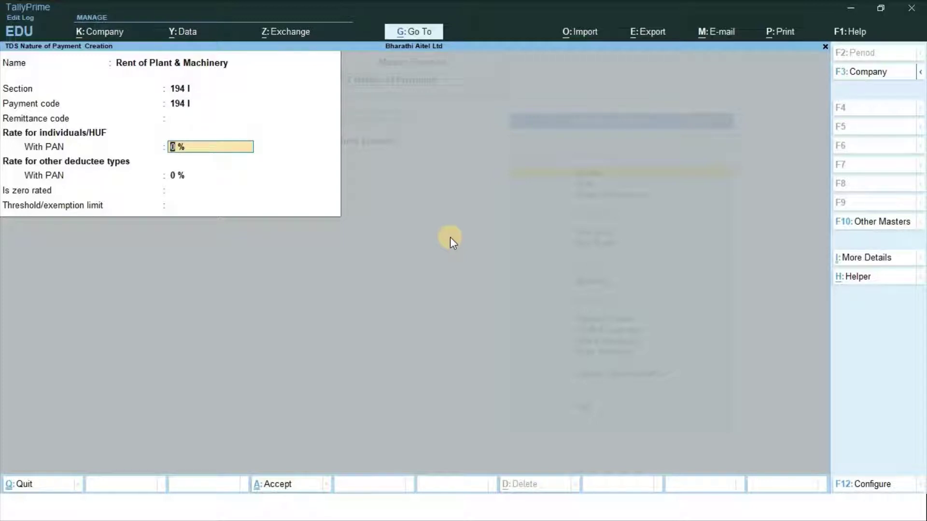
{"action": "type", "text": "2"}
{"action": "key", "text": "Return"}
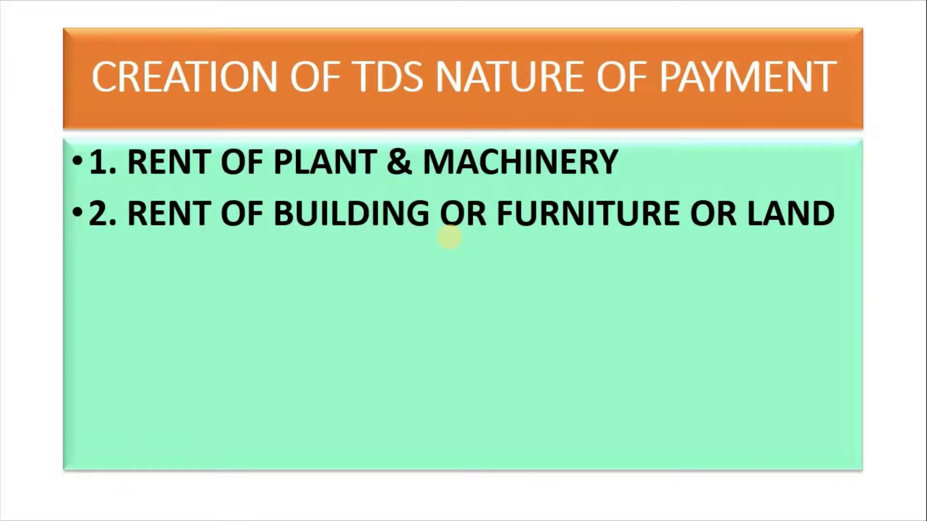
{"action": "left_click", "coordinate": [450, 237]}
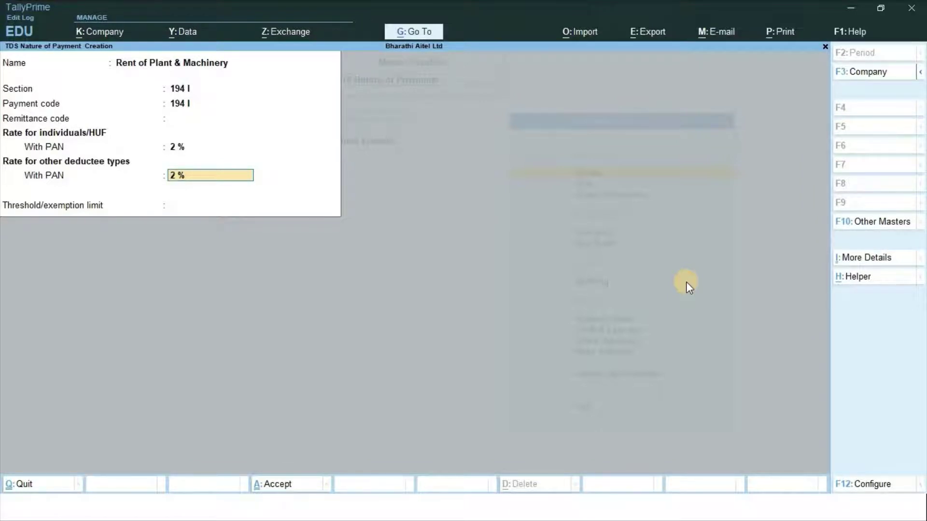
{"action": "key", "text": "Return"}
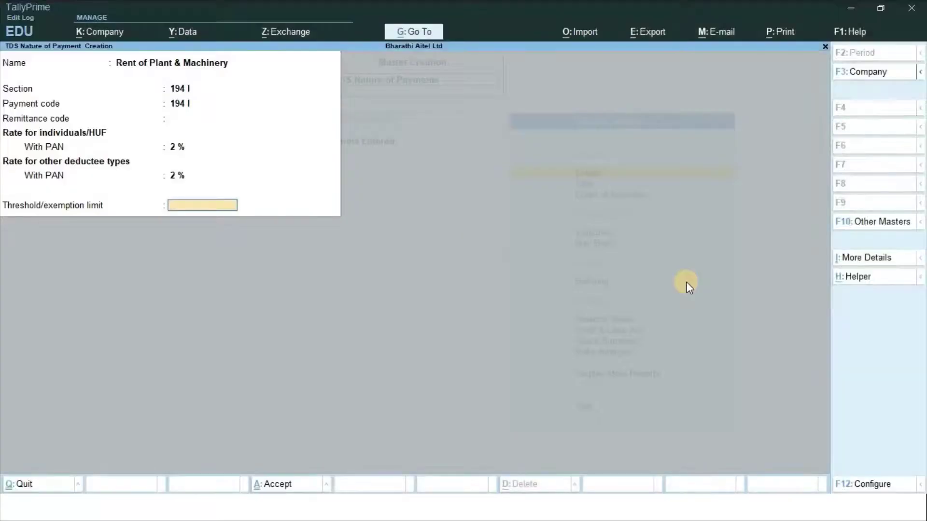
Set a 2,40,000 threshold and save Rent of Plant & Machinery
{"action": "type", "text": "240000"}
{"action": "key", "text": "Return"}
{"action": "key", "text": "Return"}
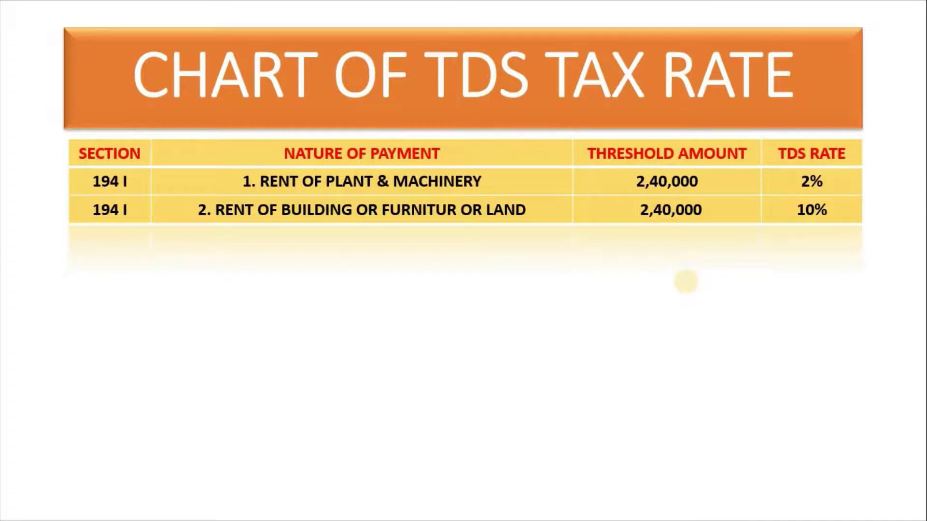
{"action": "key", "text": "Right"}
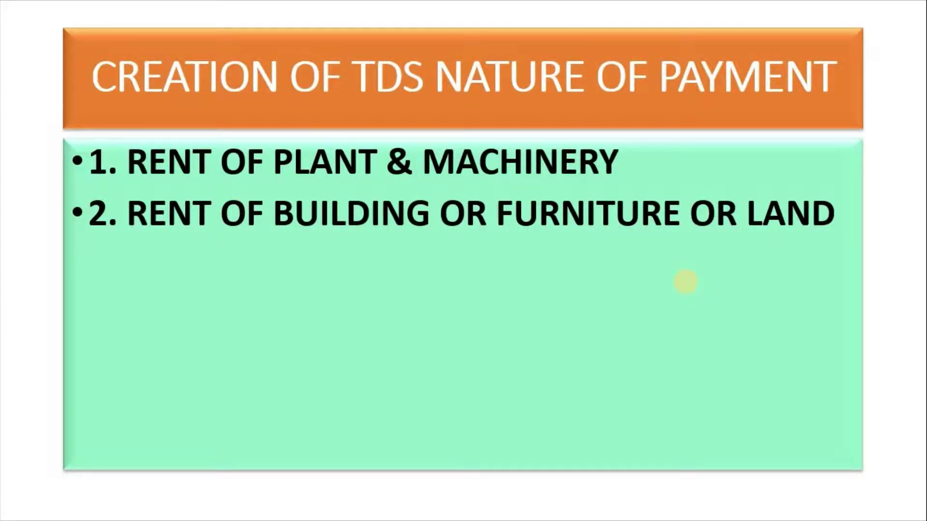
{"action": "key", "text": "alt+Tab"}
Name the new payment 'Rent of Building or Furniture Or Land' with section and payment code 194 I
{"action": "type", "text": "R"}
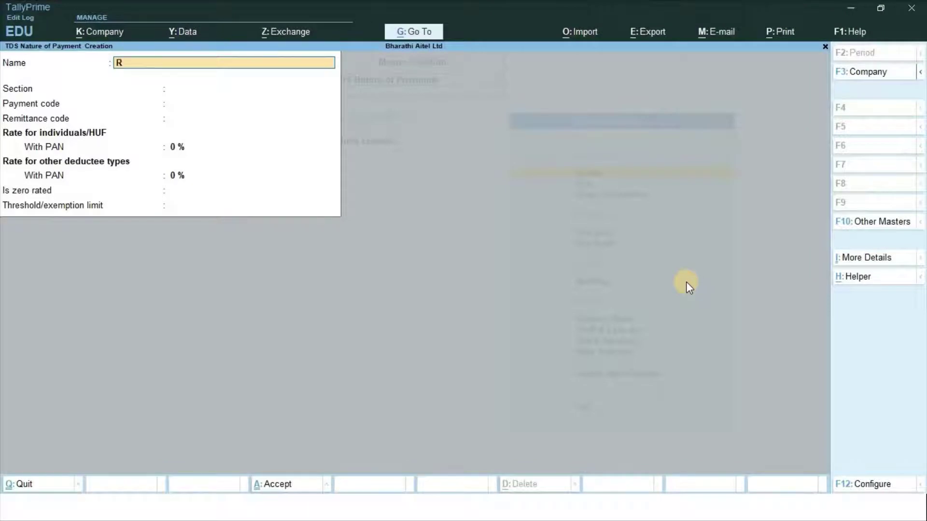
{"action": "type", "text": "ent of Building or Furni"}
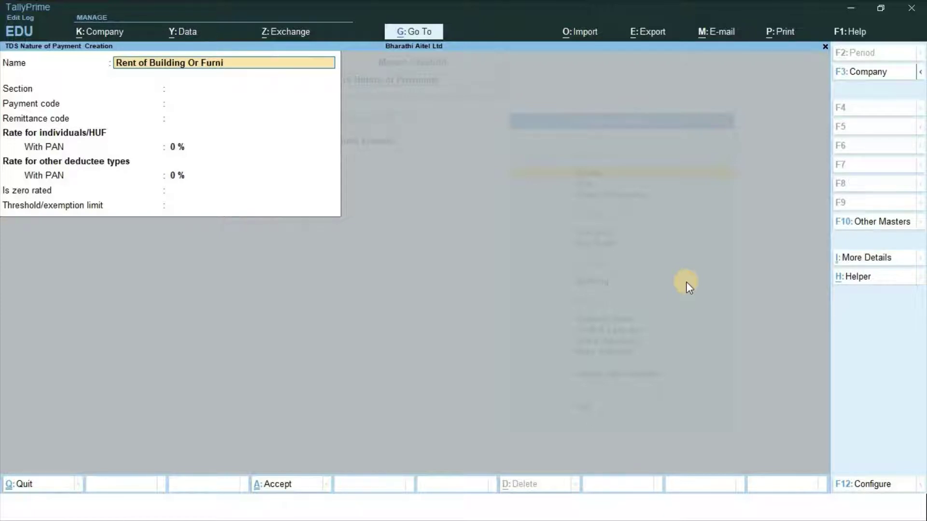
{"action": "type", "text": "ture Or Land"}
{"action": "key", "text": "Return"}
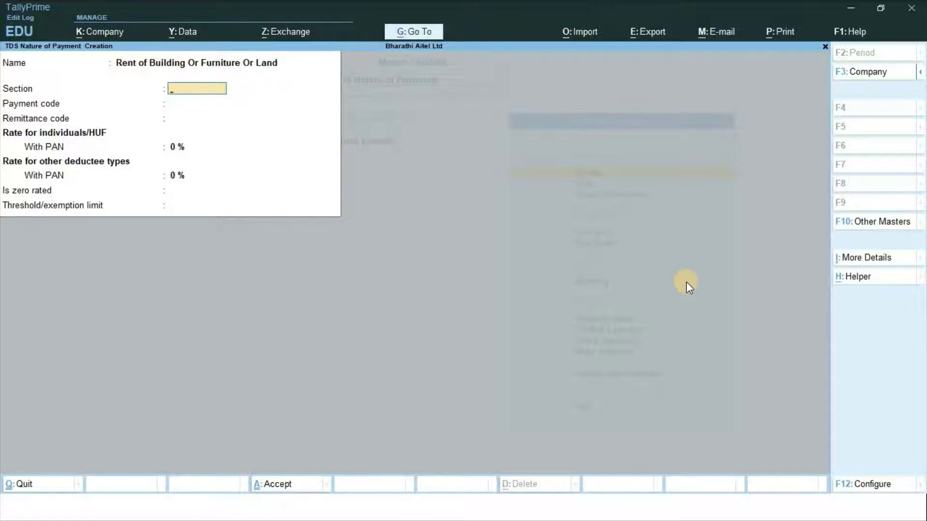
{"action": "type", "text": "194 I"}
{"action": "key", "text": "Return"}
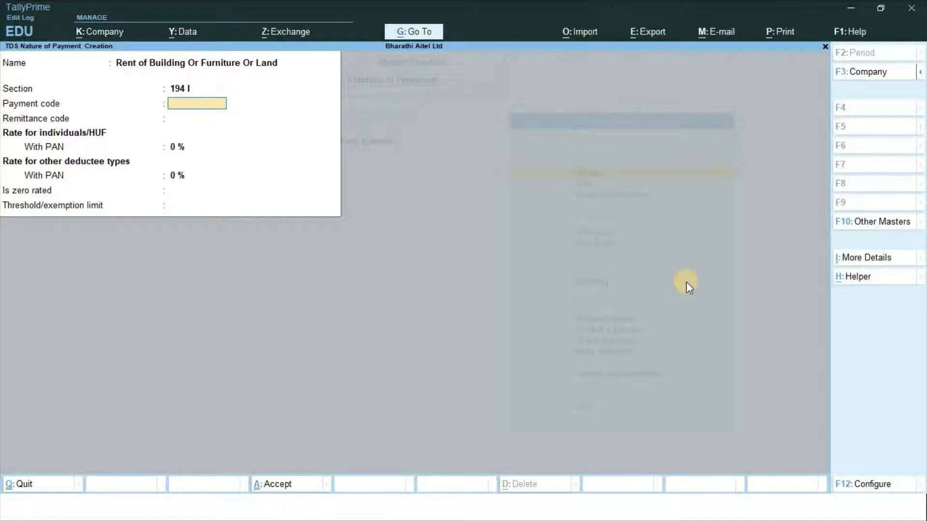
{"action": "type", "text": "194 I"}
{"action": "key", "text": "Return"}
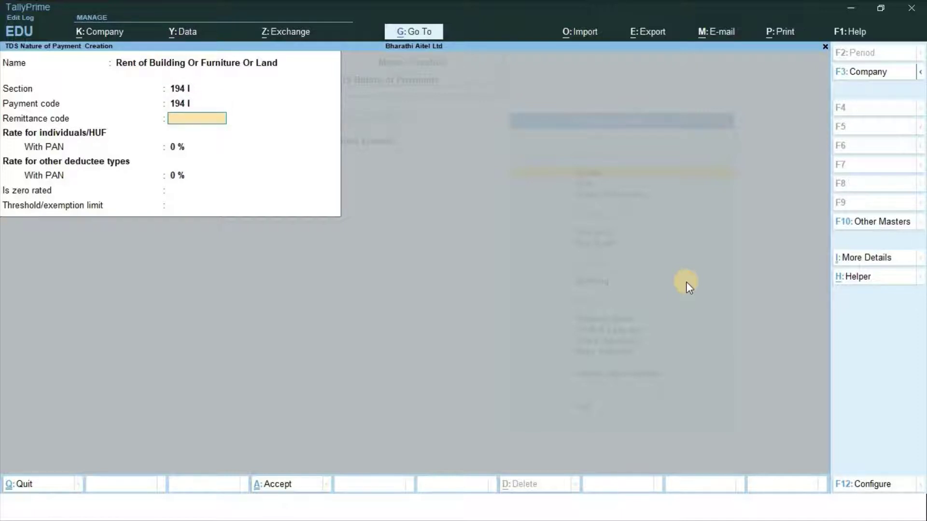
{"action": "key", "text": "Return"}
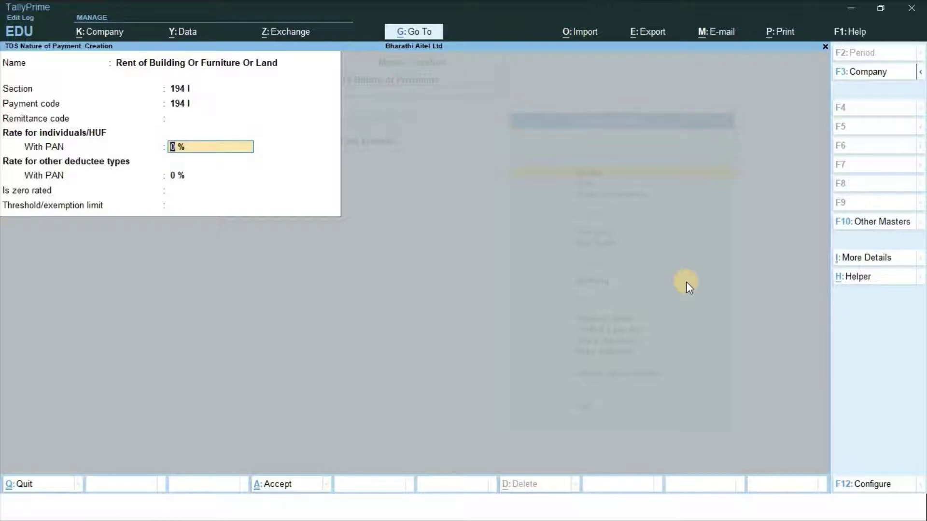
Set 10% rates and a 2,40,000 threshold, save, and view the rent transactions slide
{"action": "type", "text": "10"}
{"action": "key", "text": "Return"}
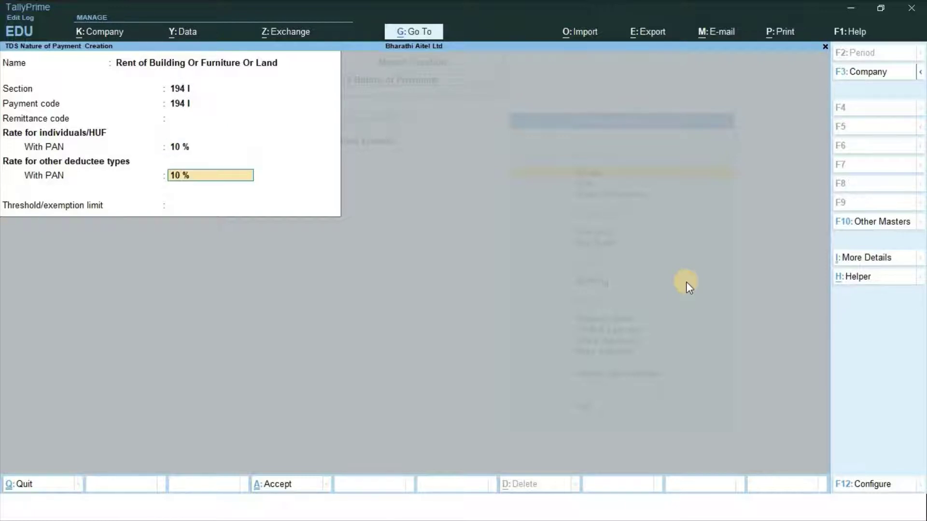
{"action": "key", "text": "Return"}
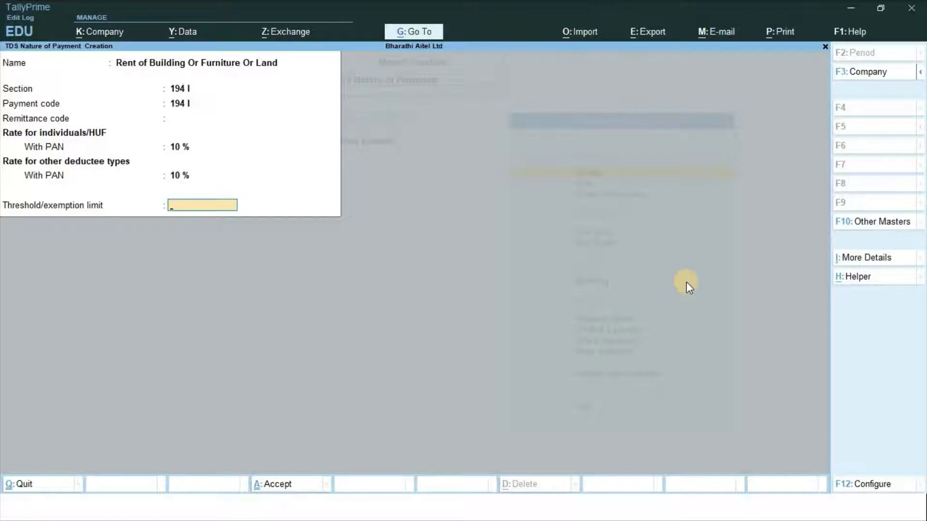
{"action": "type", "text": "240000"}
{"action": "key", "text": "Return"}
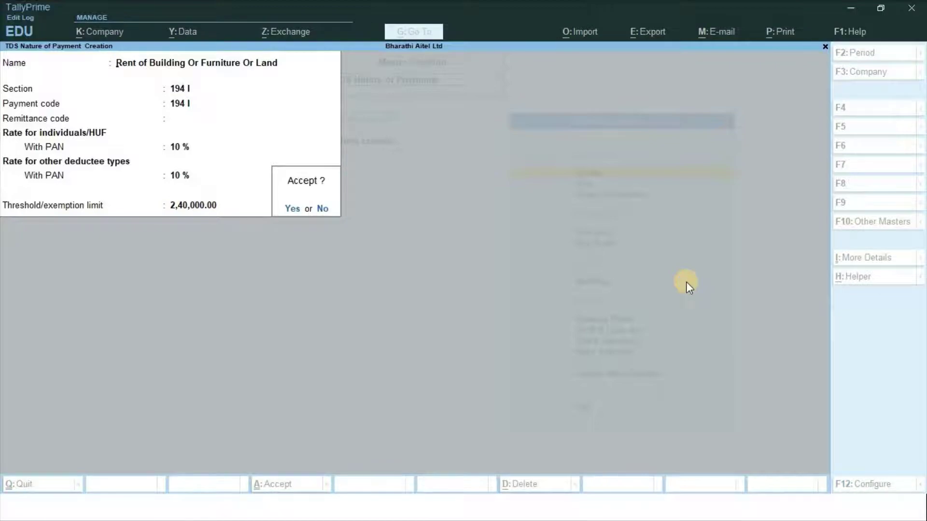
{"action": "key", "text": "Return"}
{"action": "key", "text": "alt+Tab"}
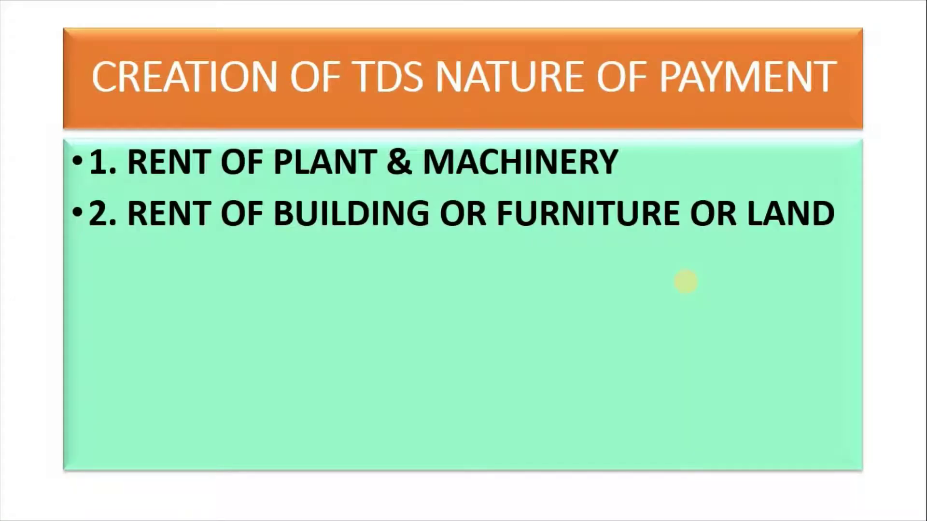
{"action": "left_click", "coordinate": [686, 282]}
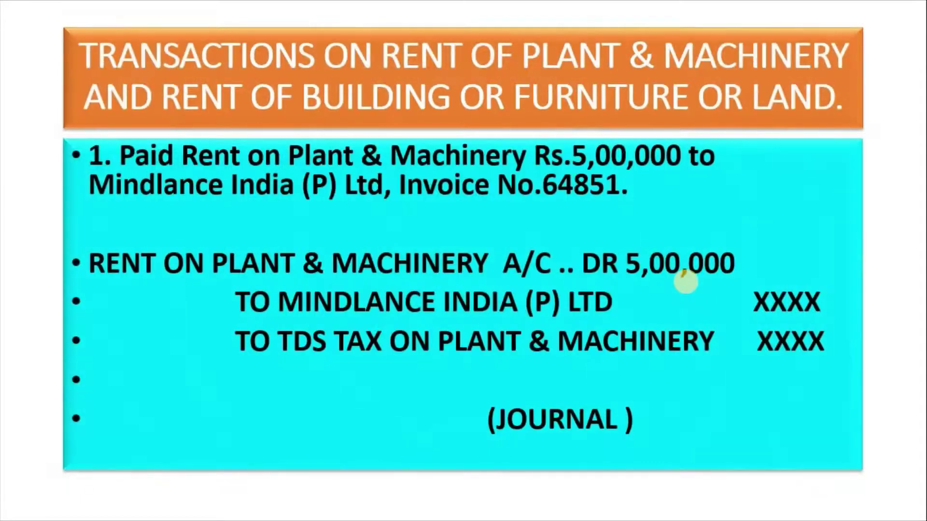
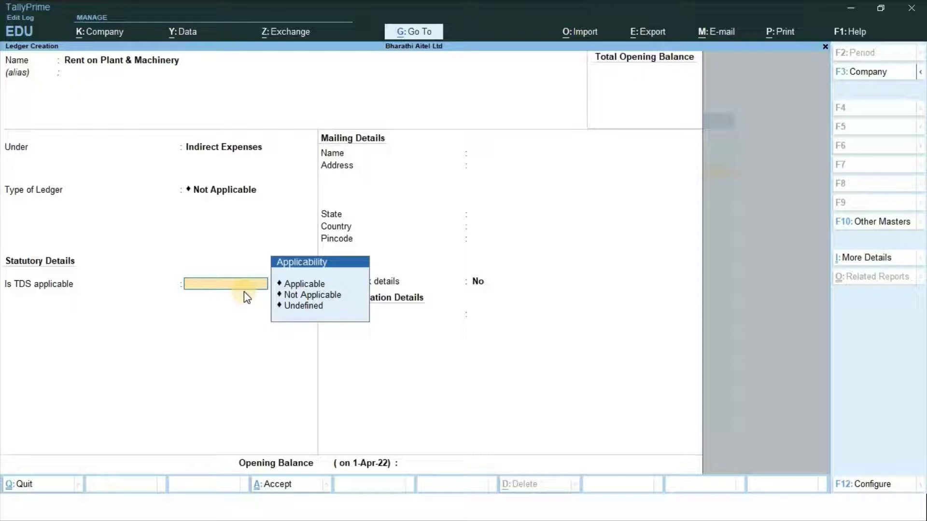
Set TDS to Applicable with nature Rent of Plant & Machinery, then save the ledger
{"action": "key", "text": "Down"}
{"action": "key", "text": "Return"}
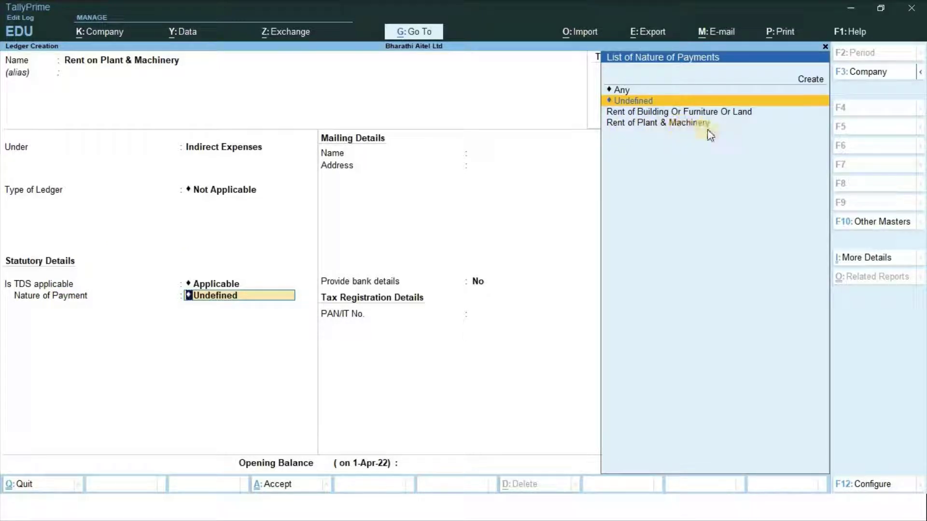
{"action": "key", "text": "Down"}
{"action": "key", "text": "Down"}
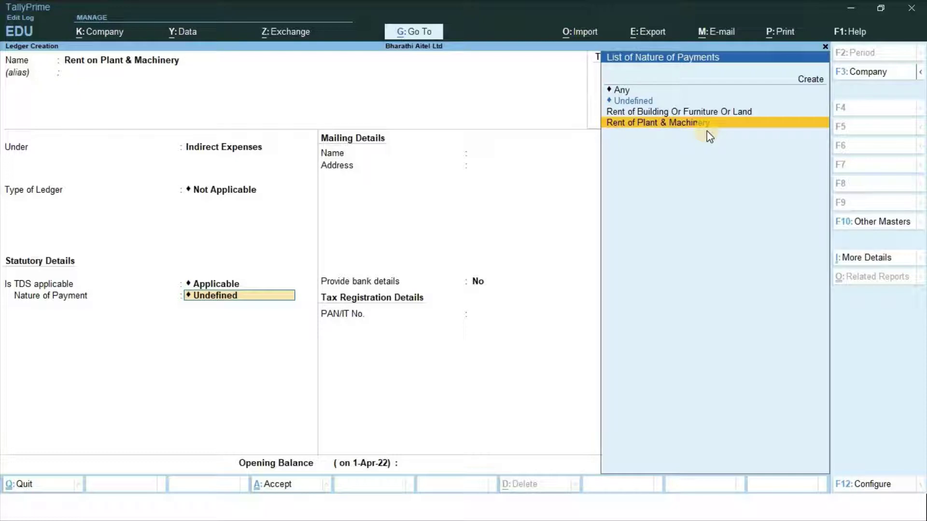
{"action": "key", "text": "Return"}
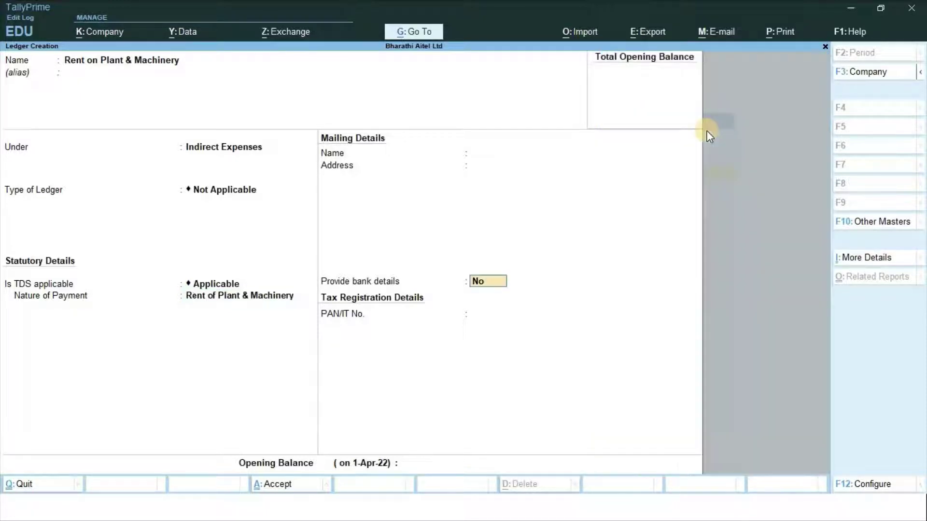
{"action": "key", "text": "Return"}
{"action": "key", "text": "Return"}
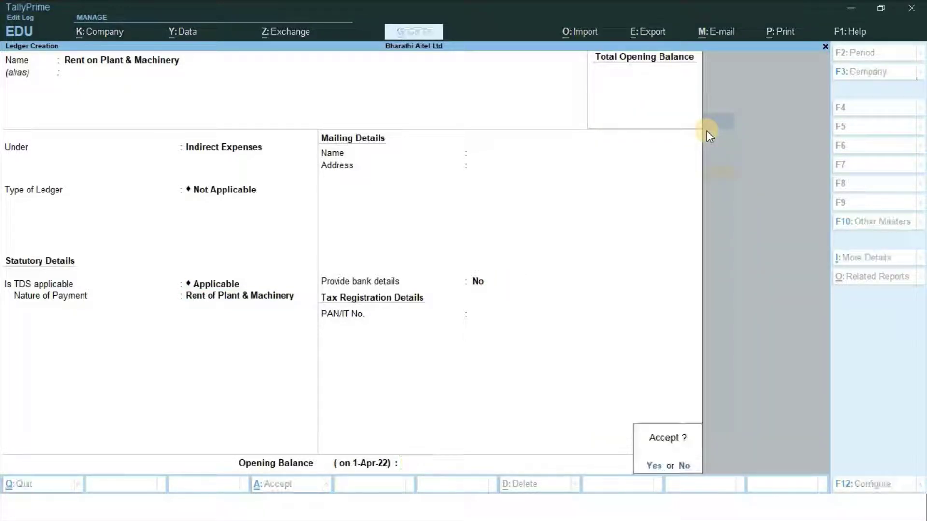
{"action": "key", "text": "Return"}
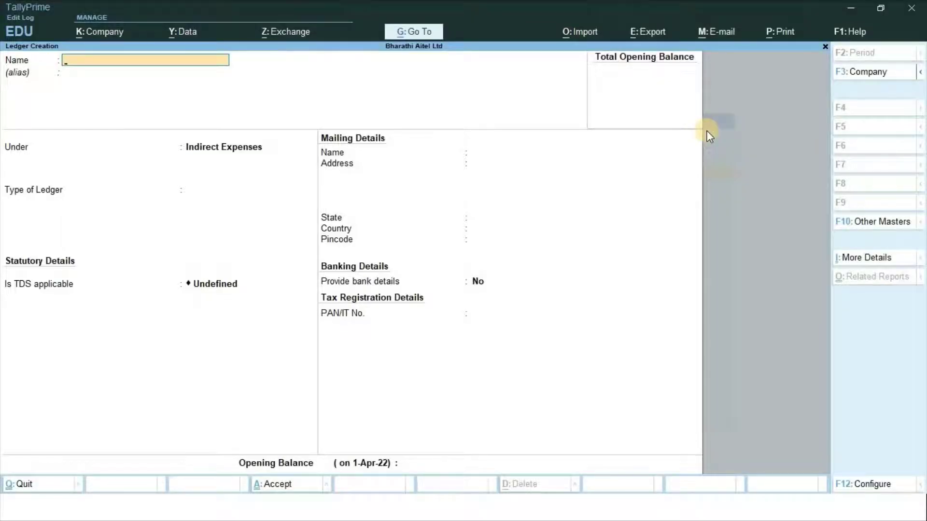
Create and save 'Rent on Building', TDS Applicable with nature Rent of Building Or Furniture Or Land
{"action": "type", "text": "Rent on Building"}
{"action": "key", "text": "Return"}
{"action": "key", "text": "Return"}
{"action": "key", "text": "Return"}
{"action": "key", "text": "Return"}
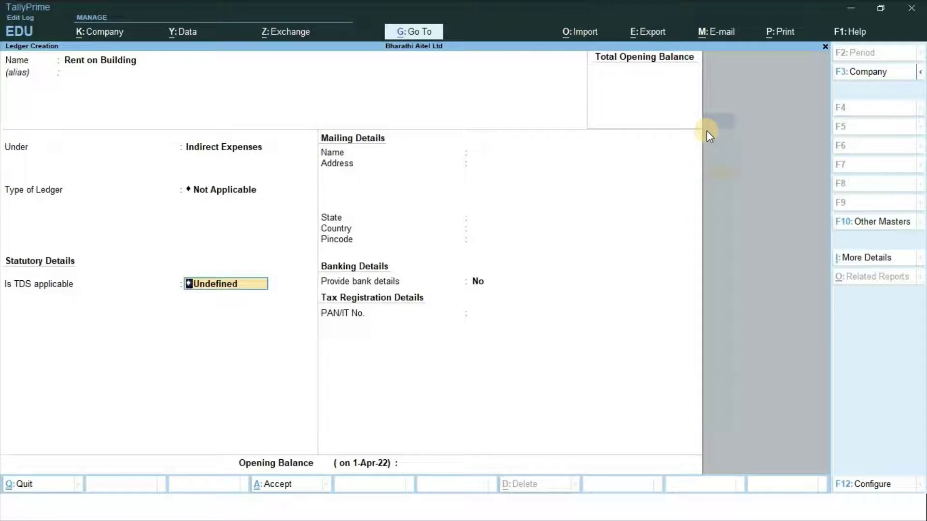
{"action": "key", "text": "BackSpace"}
{"action": "key", "text": "Down"}
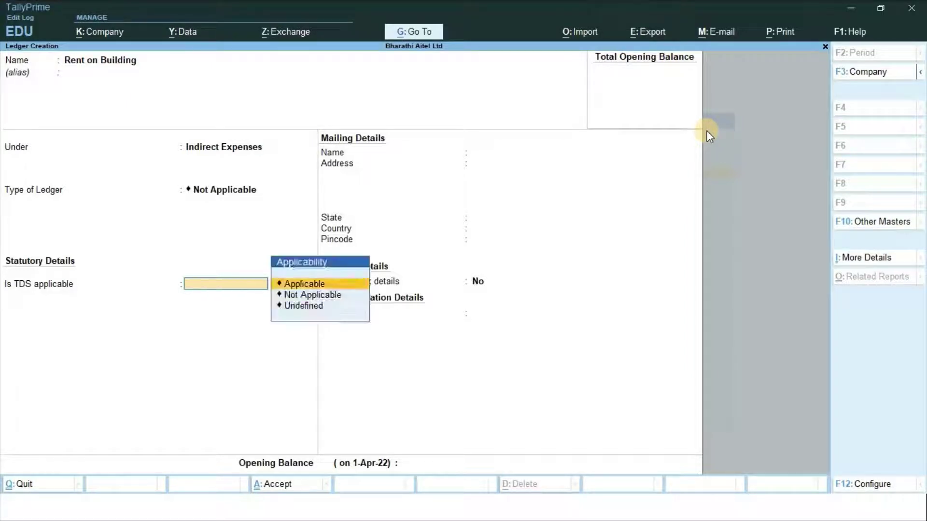
{"action": "key", "text": "Return"}
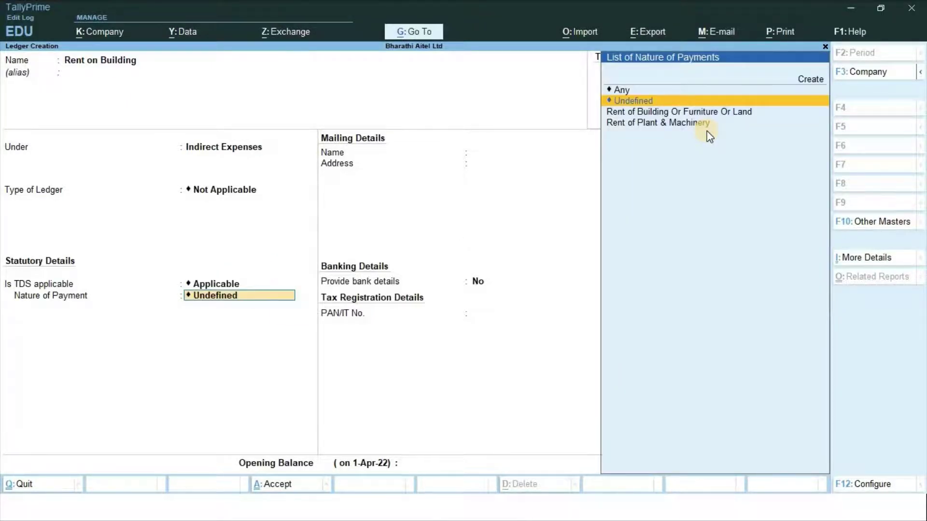
{"action": "key", "text": "Down"}
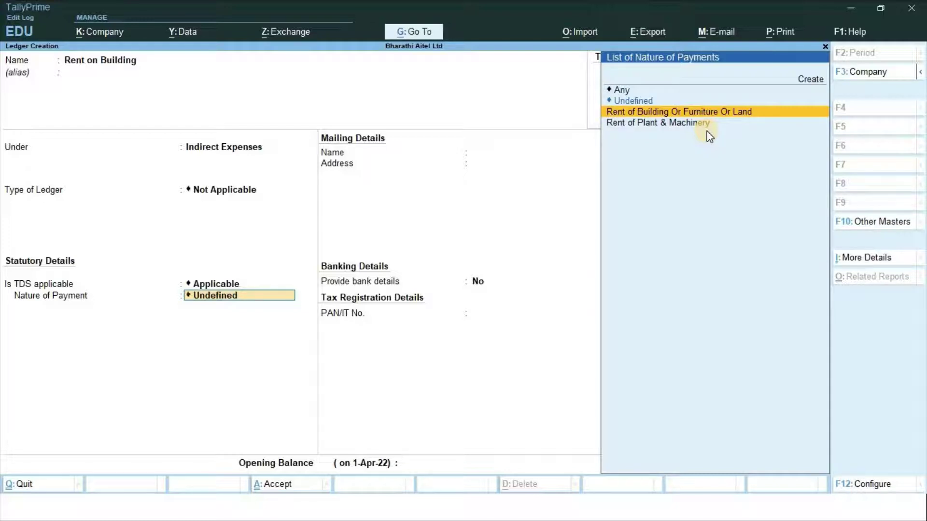
{"action": "key", "text": "Return"}
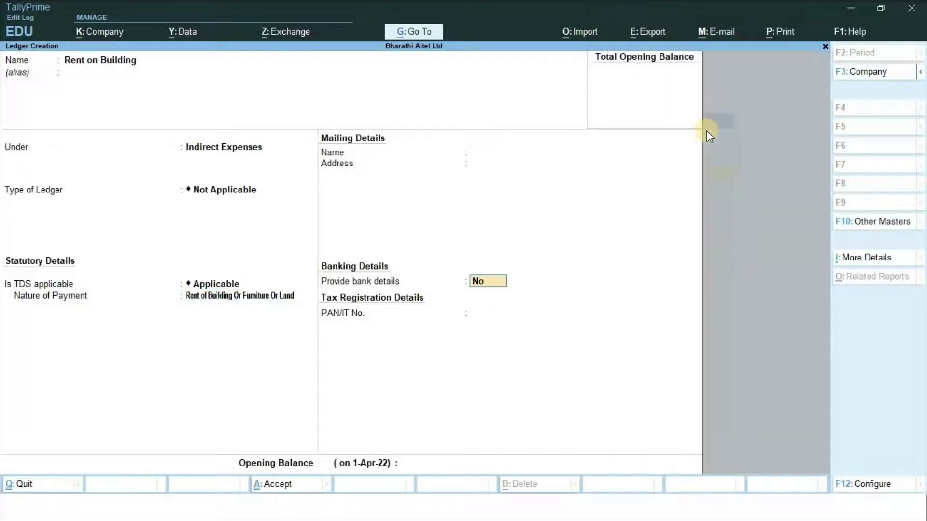
{"action": "key", "text": "Return"}
{"action": "key", "text": "Return"}
{"action": "key", "text": "Return"}
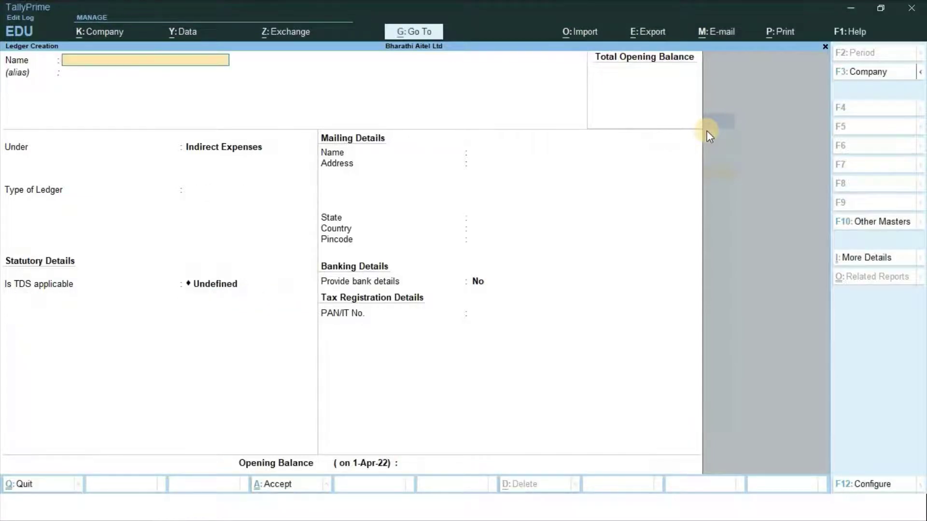
Check the ledger slide, then name the new ledger 'Rent on furniture' under Indirect Expenses
{"action": "key", "text": "alt+Tab"}
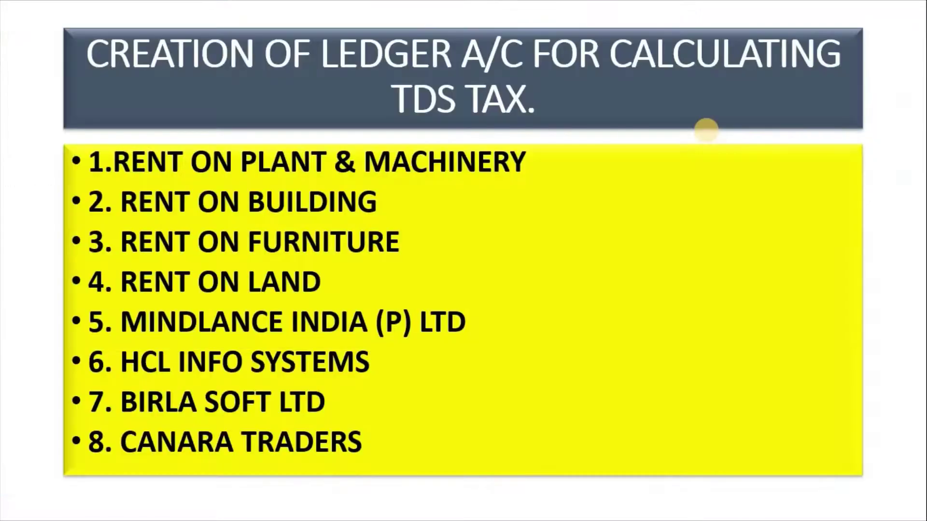
{"action": "key", "text": "alt+Tab"}
{"action": "type", "text": "R"}
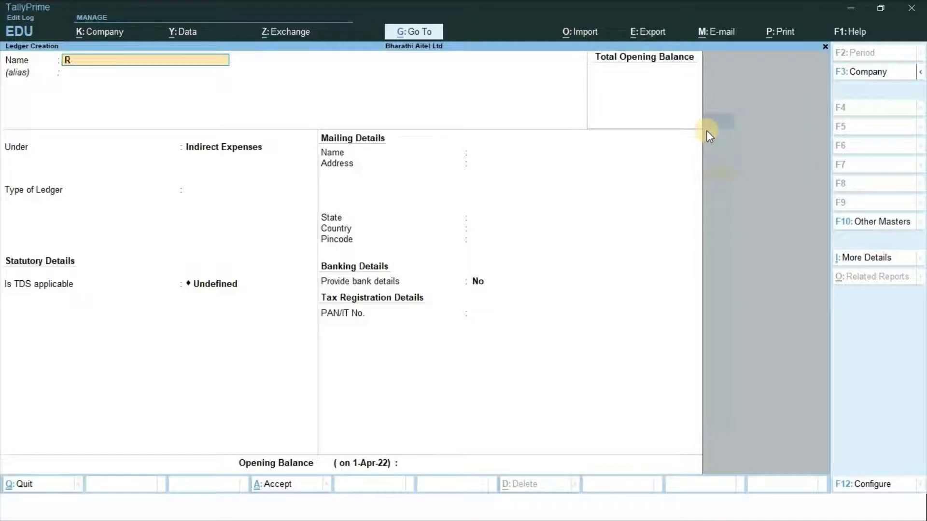
{"action": "type", "text": "ent on furniture"}
{"action": "key", "text": "Return"}
{"action": "key", "text": "Return"}
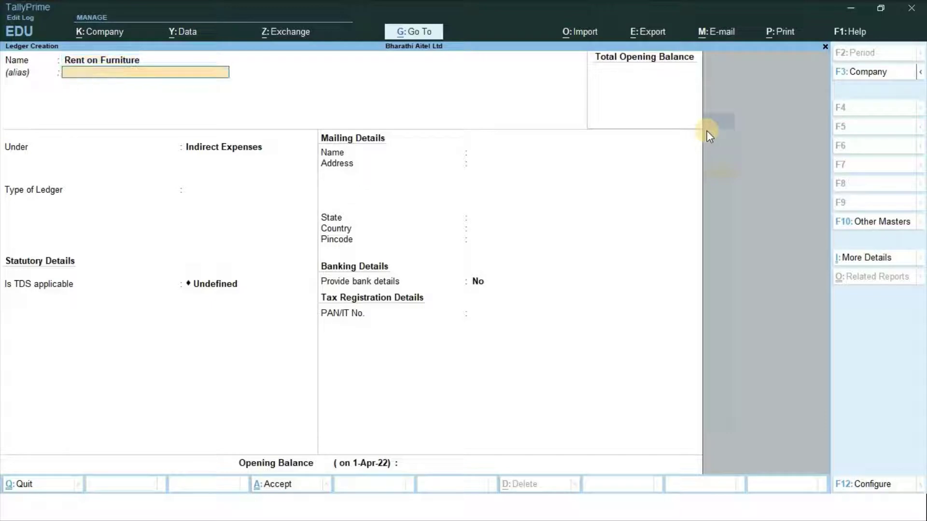
{"action": "key", "text": "Return"}
{"action": "key", "text": "Return"}
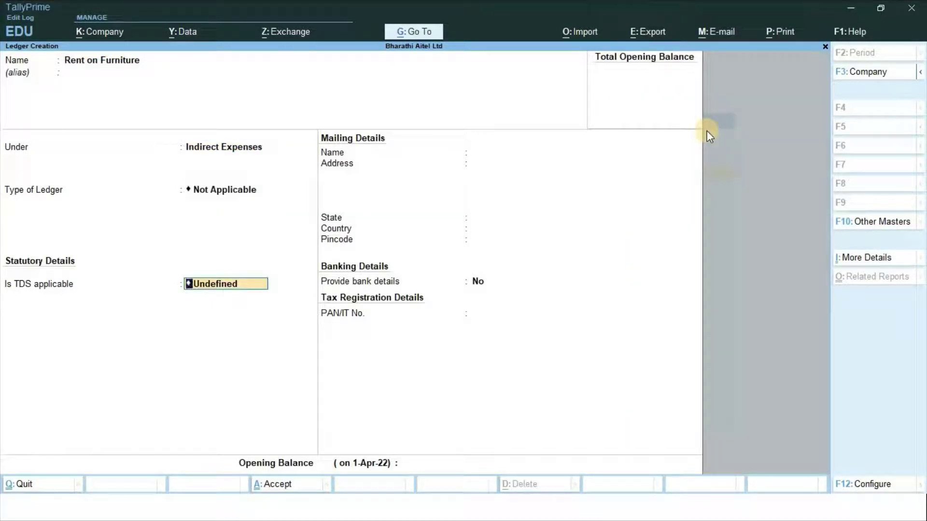
{"action": "key", "text": "BackSpace"}
Make it TDS Applicable with nature Rent of Building Or Furniture Or Land and save
{"action": "key", "text": "Down"}
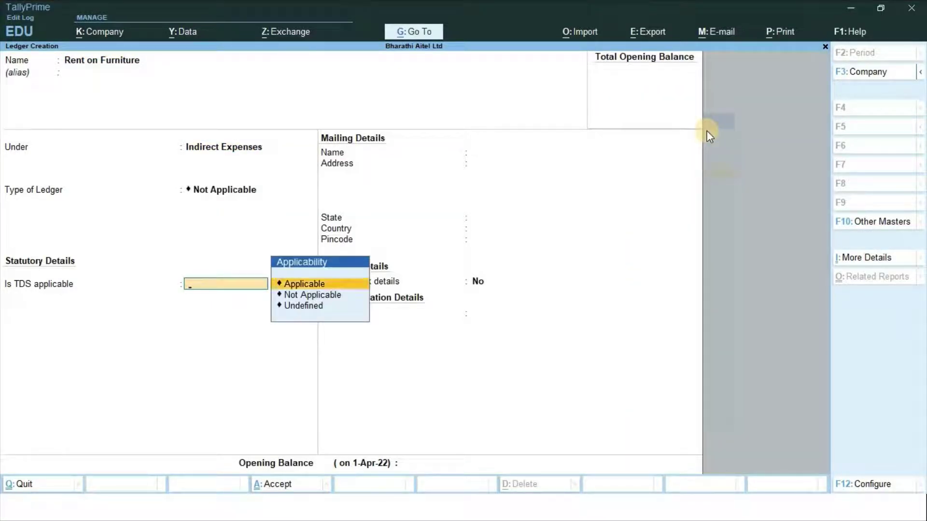
{"action": "key", "text": "Return"}
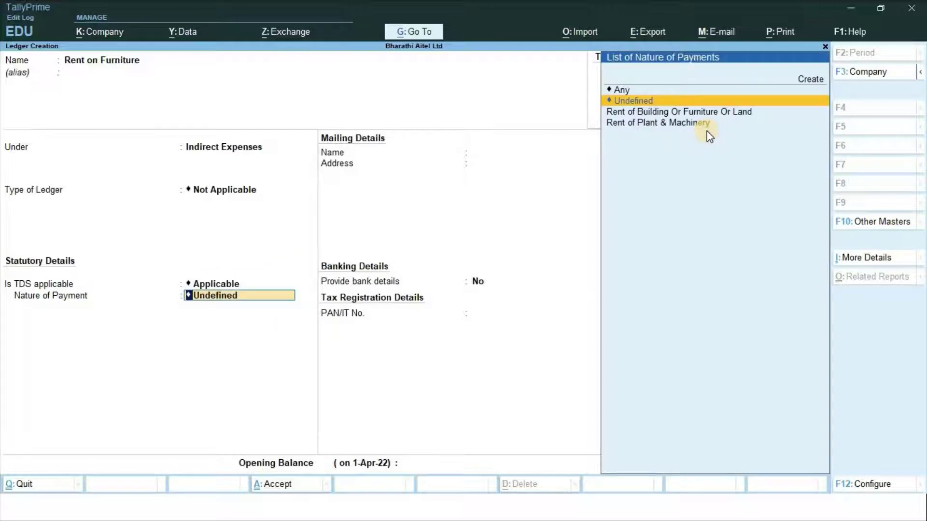
{"action": "key", "text": "Down"}
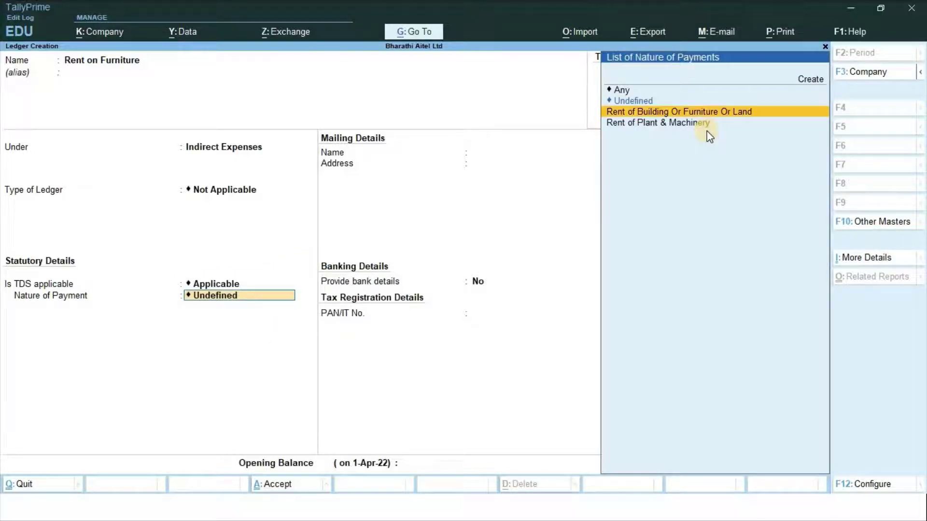
{"action": "key", "text": "Return"}
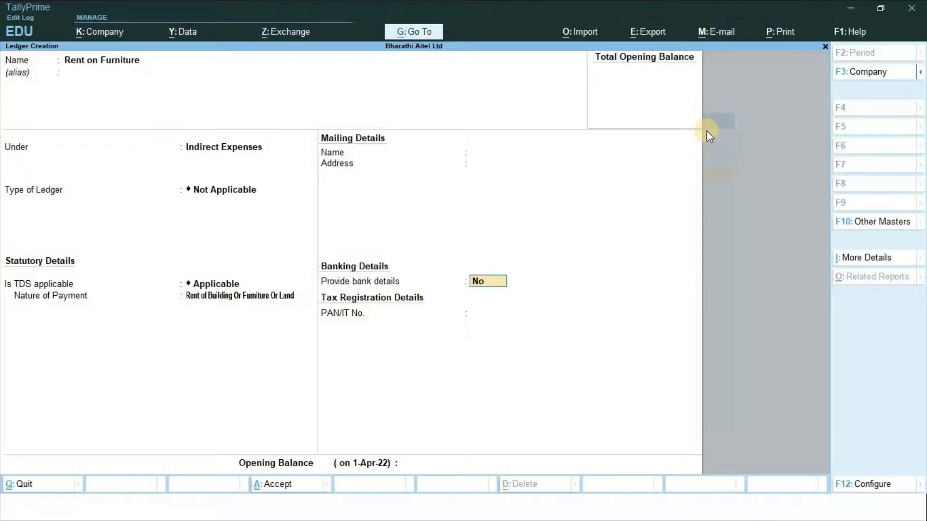
{"action": "key", "text": "Return"}
{"action": "key", "text": "Return"}
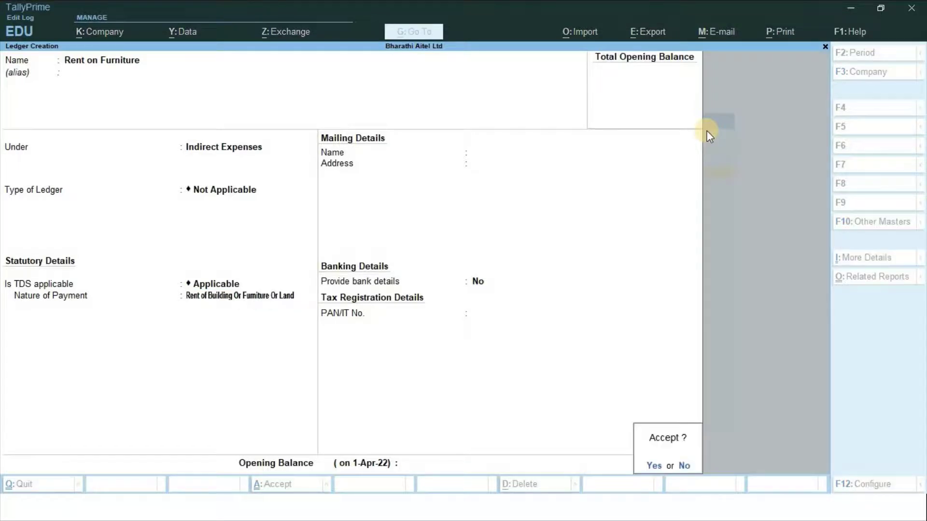
{"action": "key", "text": "Return"}
{"action": "key", "text": "alt+Tab"}
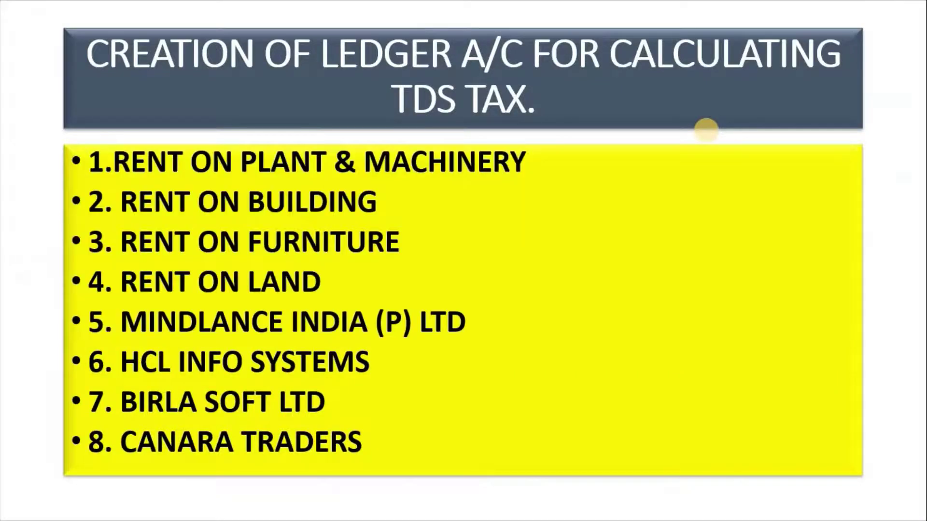
{"action": "key", "text": "alt+Tab"}
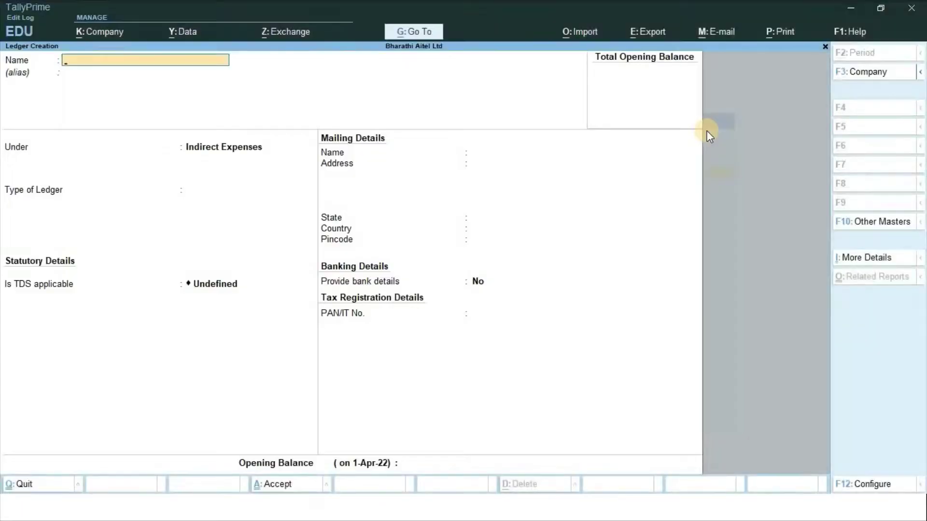
Create and save 'Rent on Land', TDS Applicable with nature Rent of Building Or Furniture Or Land
{"action": "type", "text": "Rent on Land"}
{"action": "key", "text": "Return"}
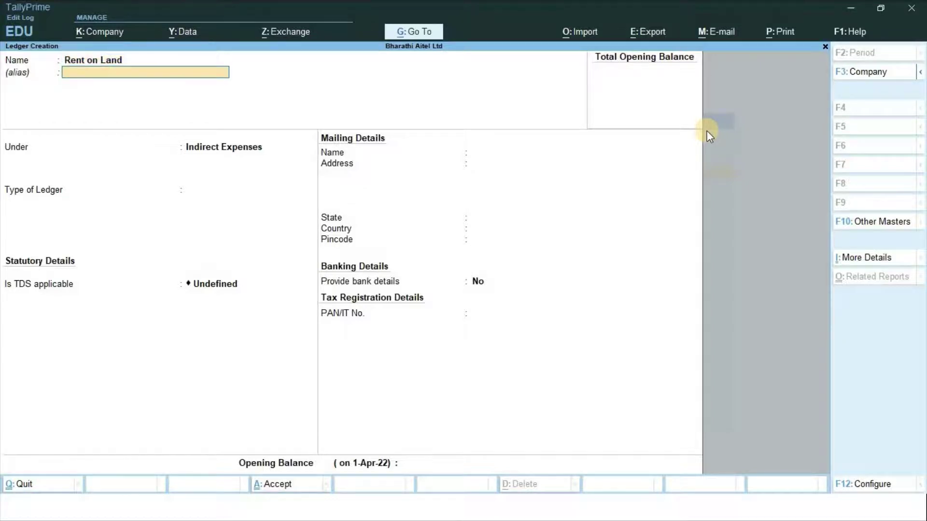
{"action": "key", "text": "Return"}
{"action": "key", "text": "Return"}
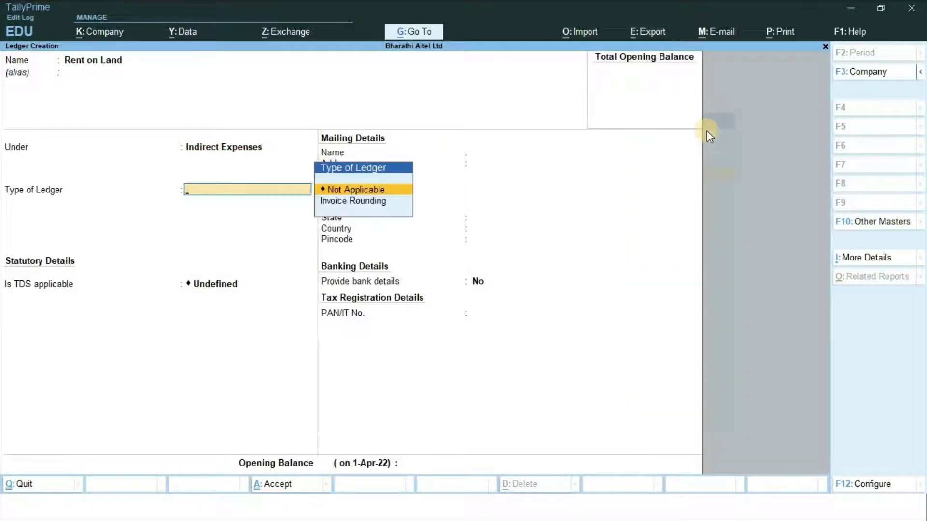
{"action": "key", "text": "Return"}
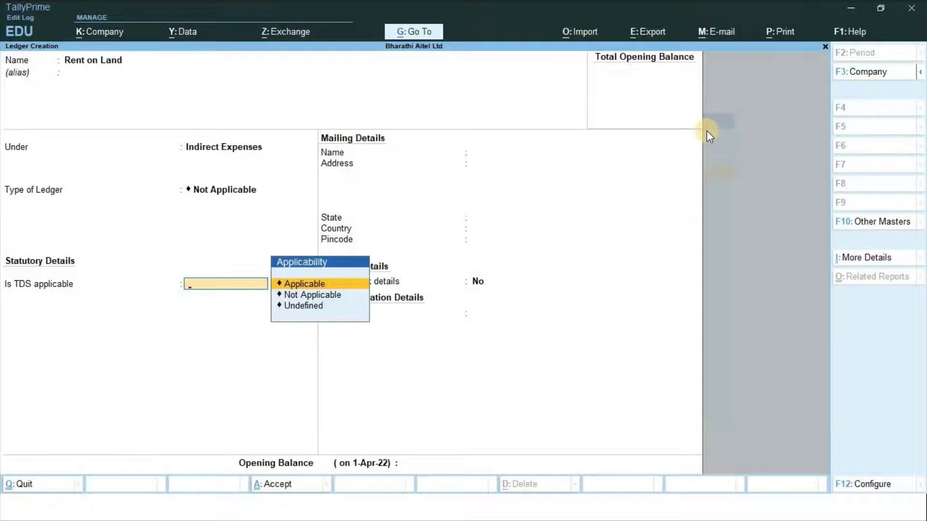
{"action": "key", "text": "Return"}
{"action": "key", "text": "Down"}
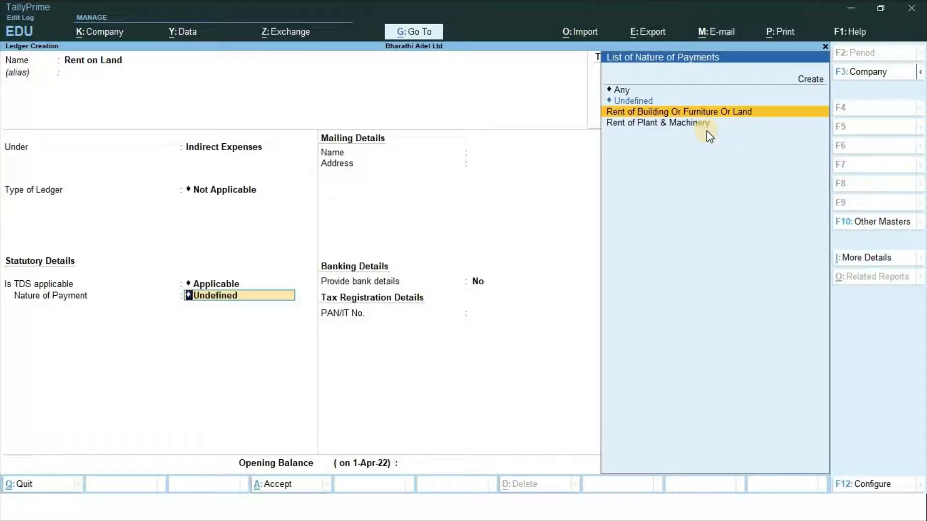
{"action": "key", "text": "Return"}
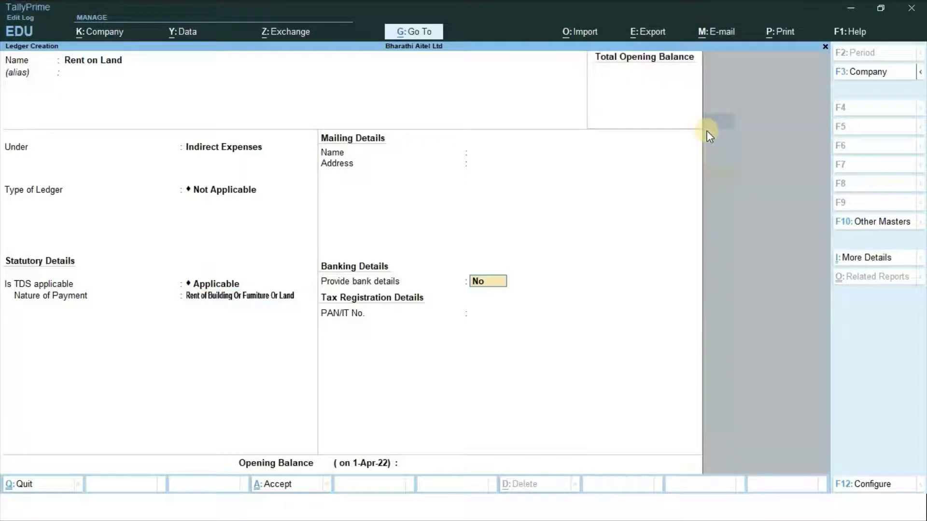
{"action": "key", "text": "Return"}
{"action": "key", "text": "Return"}
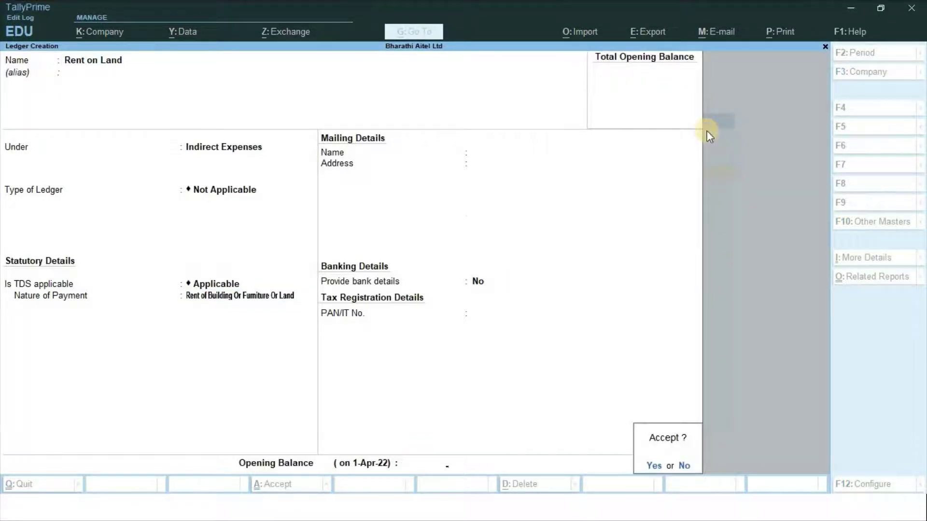
{"action": "key", "text": "Return"}
{"action": "key", "text": "Escape"}
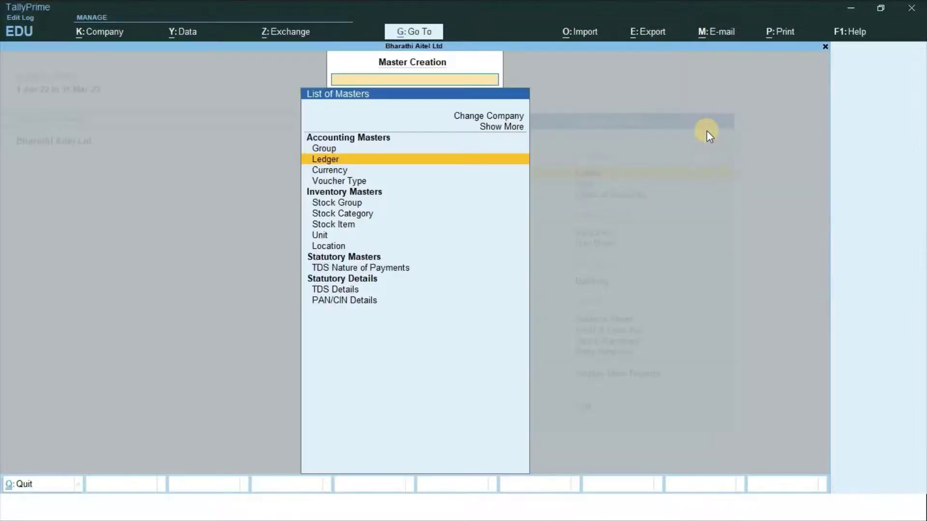
{"action": "key", "text": "Escape"}
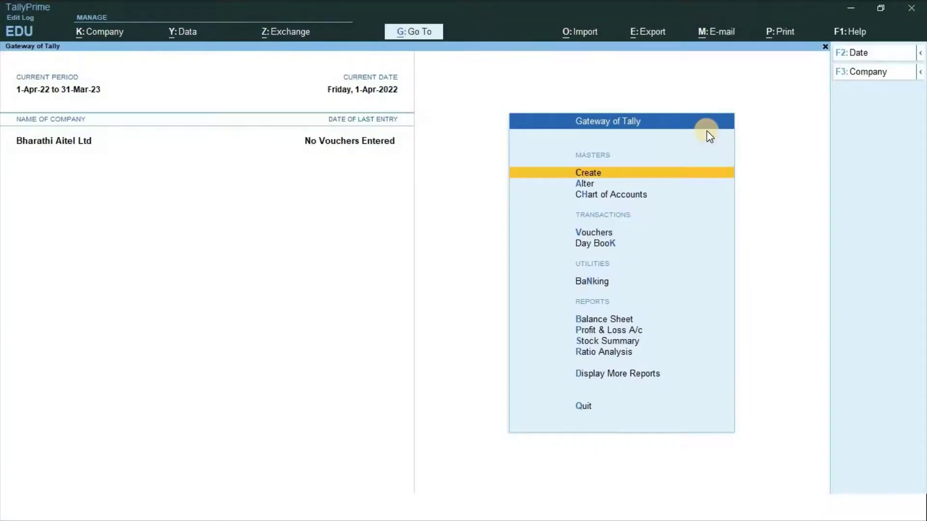
{"action": "key", "text": "a"}
{"action": "key", "text": "Down"}
{"action": "key", "text": "Return"}
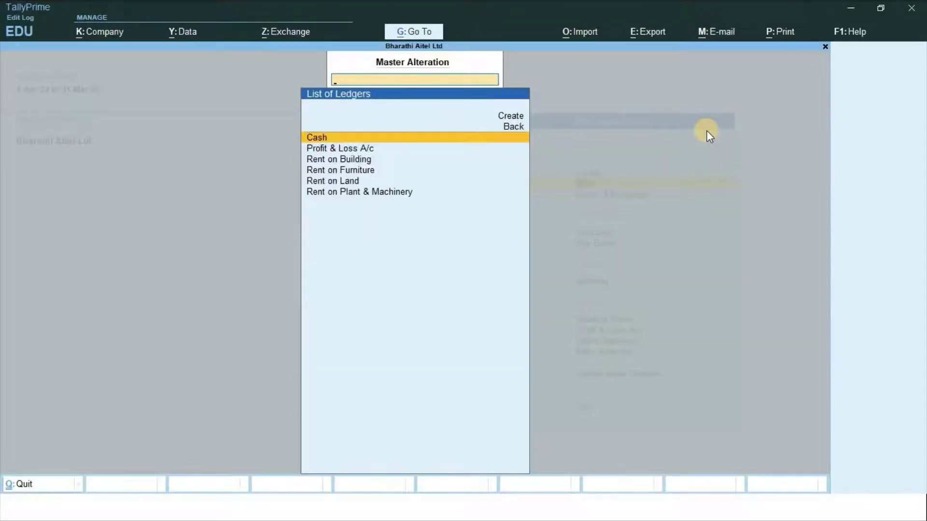
{"action": "key", "text": "Down"}
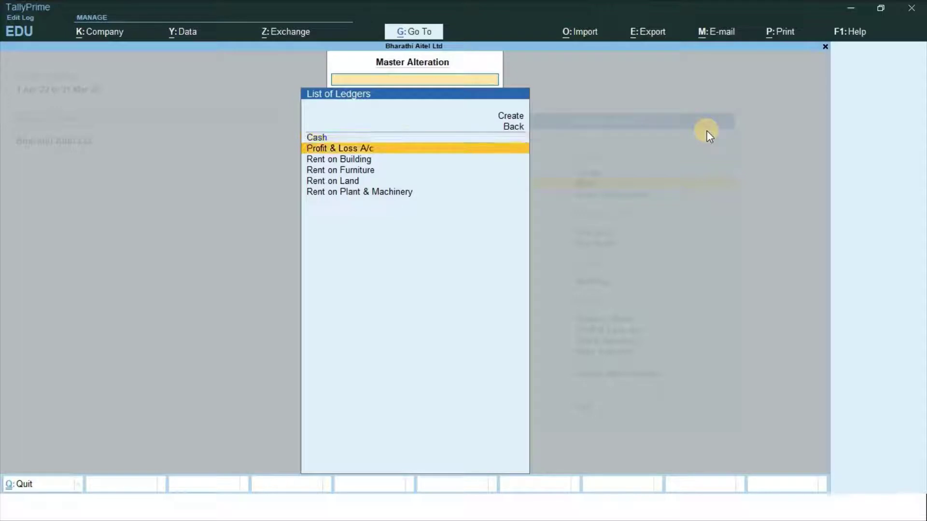
{"action": "key", "text": "Down"}
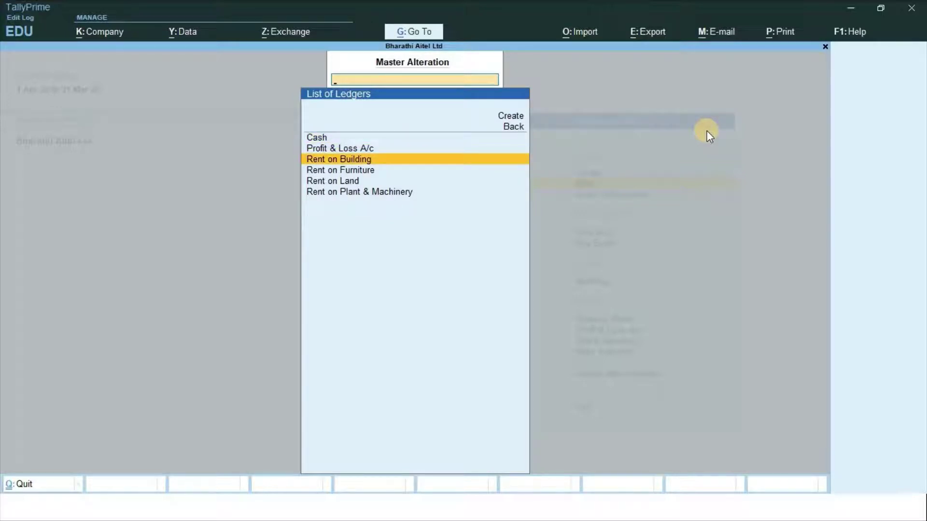
{"action": "key", "text": "Down"}
{"action": "key", "text": "Down"}
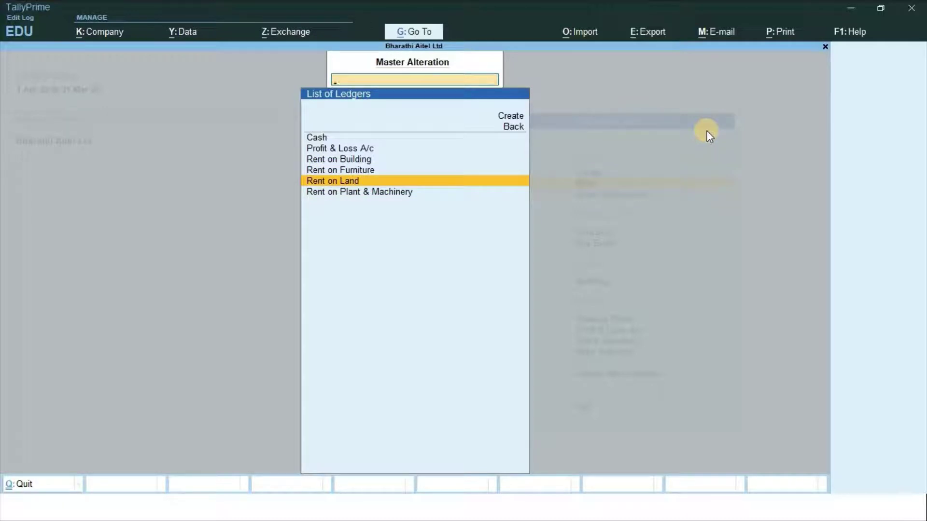
{"action": "key", "text": "Escape"}
{"action": "key", "text": "Escape"}
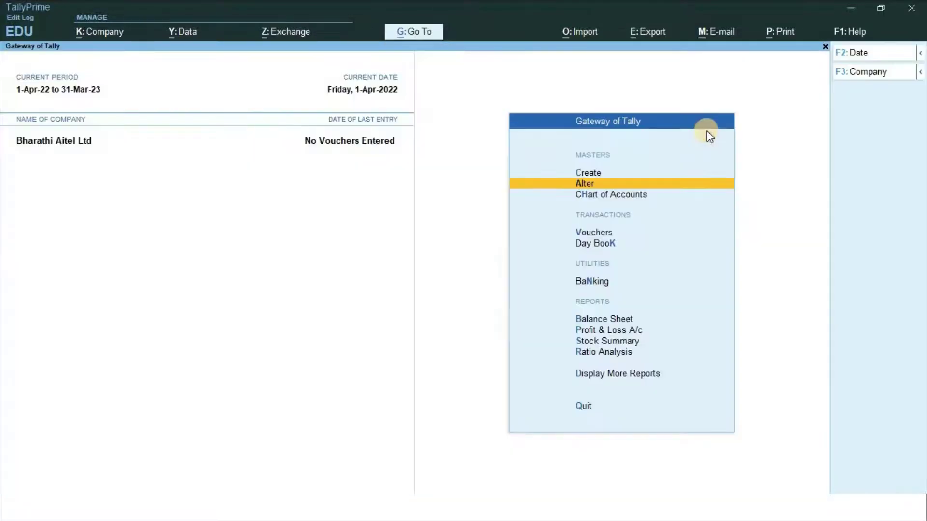
{"action": "key", "text": "Up"}
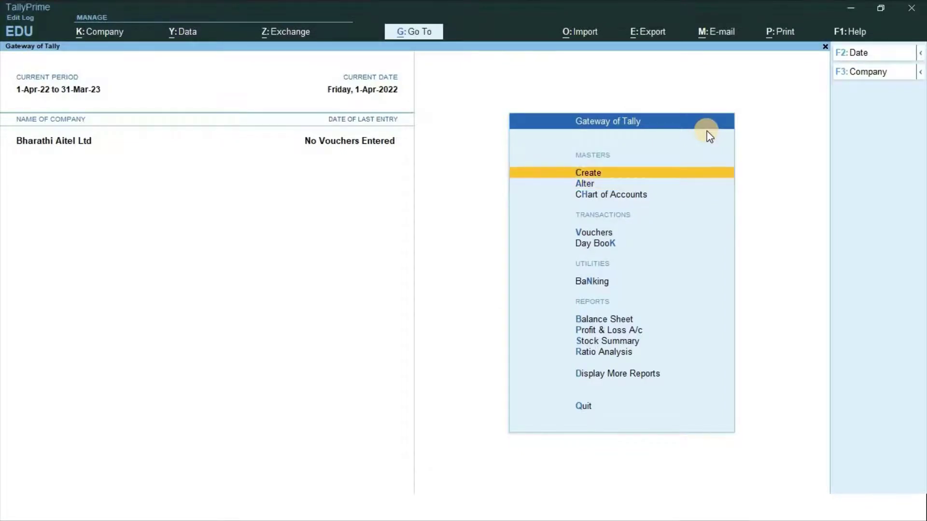
{"action": "key", "text": "Return"}
{"action": "key", "text": "Down"}
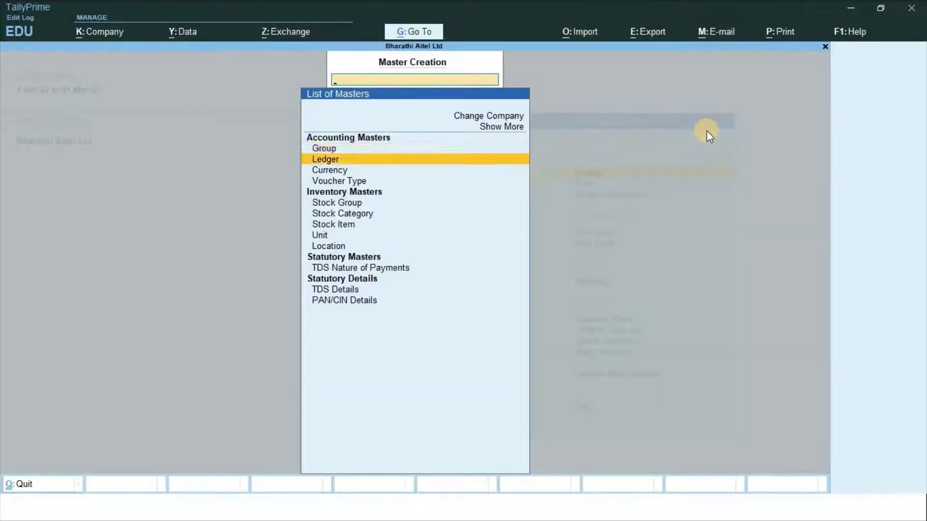
Open a blank Ledger Creation form from the List of Masters
{"action": "key", "text": "Return"}
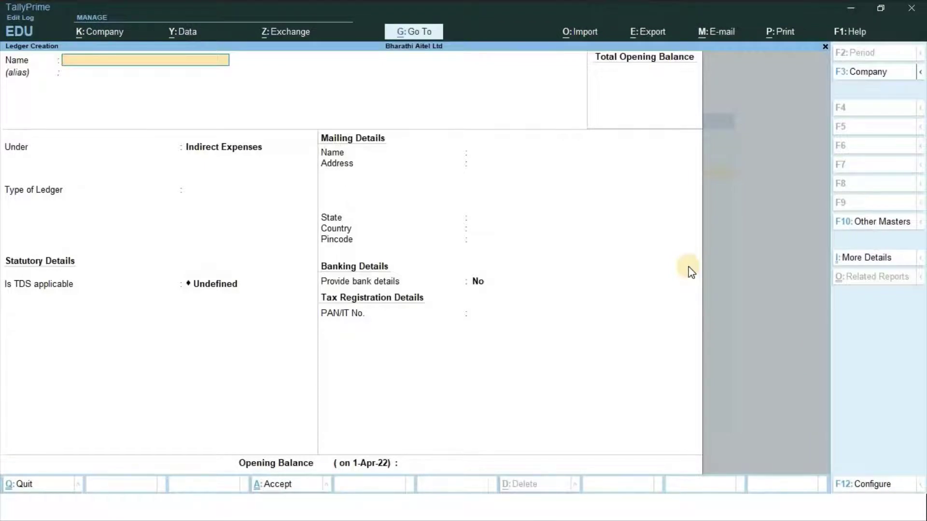
Name the ledger 'Mindlance India (P) Ltd' and place it under Sundry Creditors
{"action": "type", "text": "Mindlance india"}
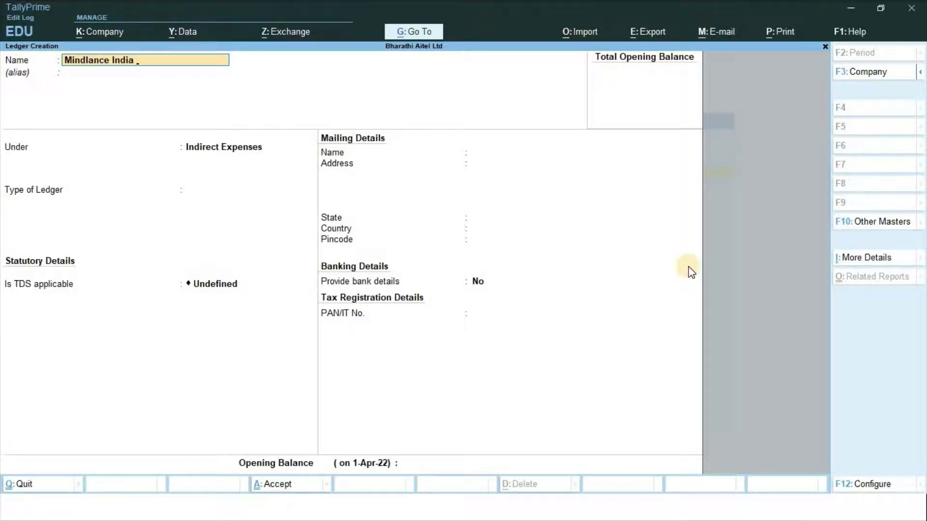
{"action": "type", "text": " (P) Ltd"}
{"action": "key", "text": "Return"}
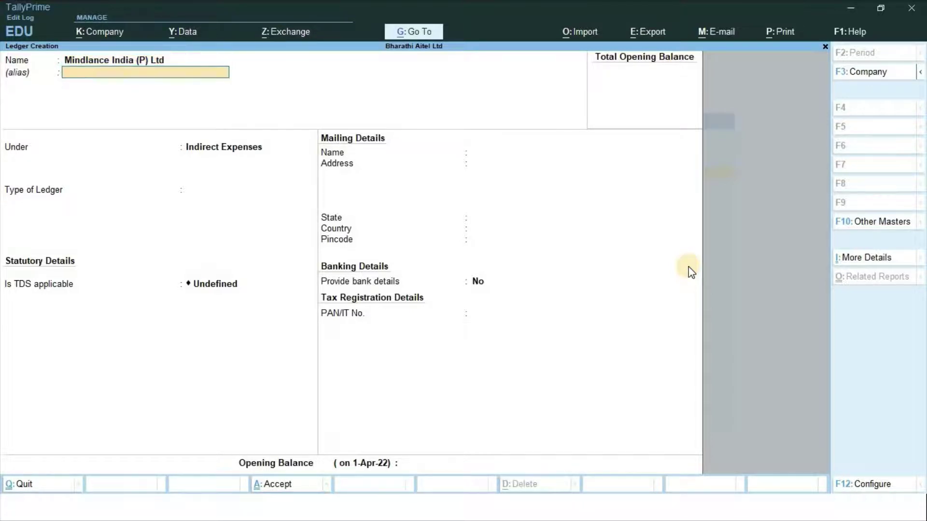
{"action": "key", "text": "Return"}
{"action": "type", "text": "Su"}
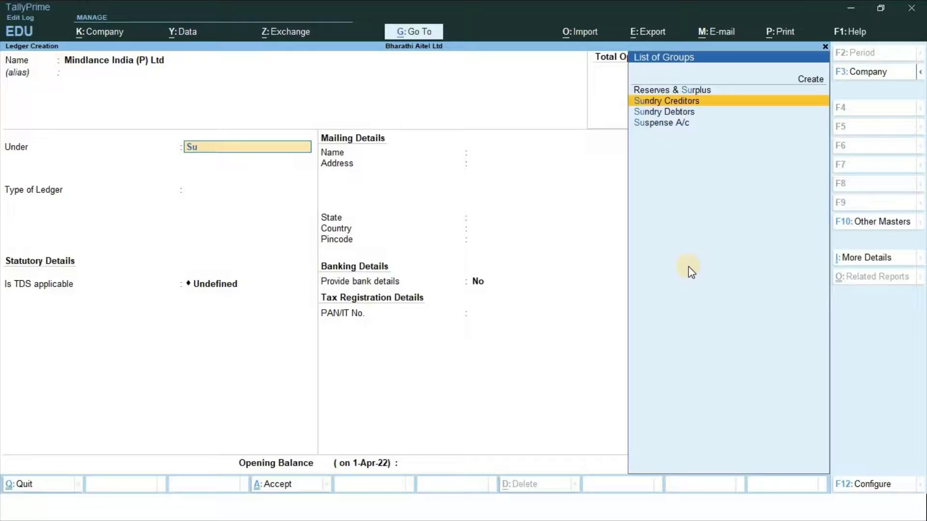
{"action": "key", "text": "Return"}
{"action": "key", "text": "Return"}
{"action": "key", "text": "Return"}
{"action": "key", "text": "Return"}
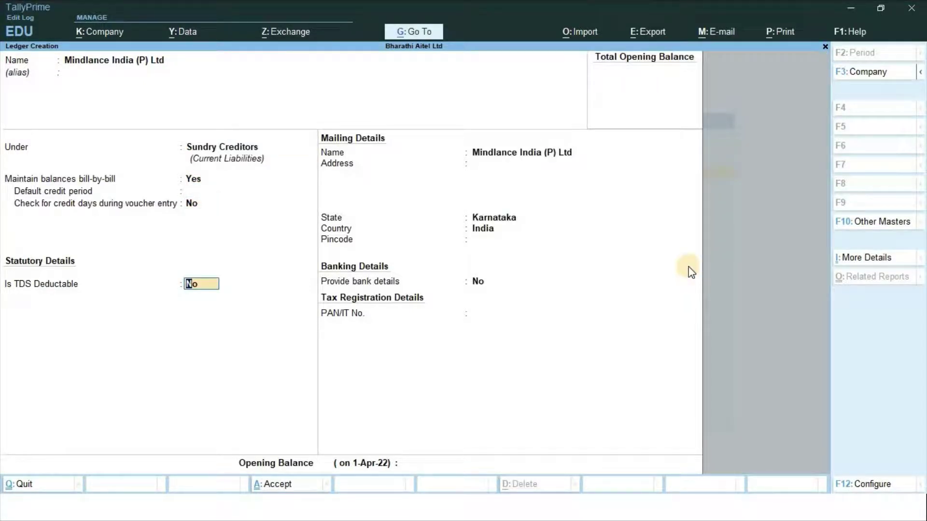
Make it TDS-deductible as Company - Resident, enter the party's PAN, and save
{"action": "type", "text": "y"}
{"action": "key", "text": "Return"}
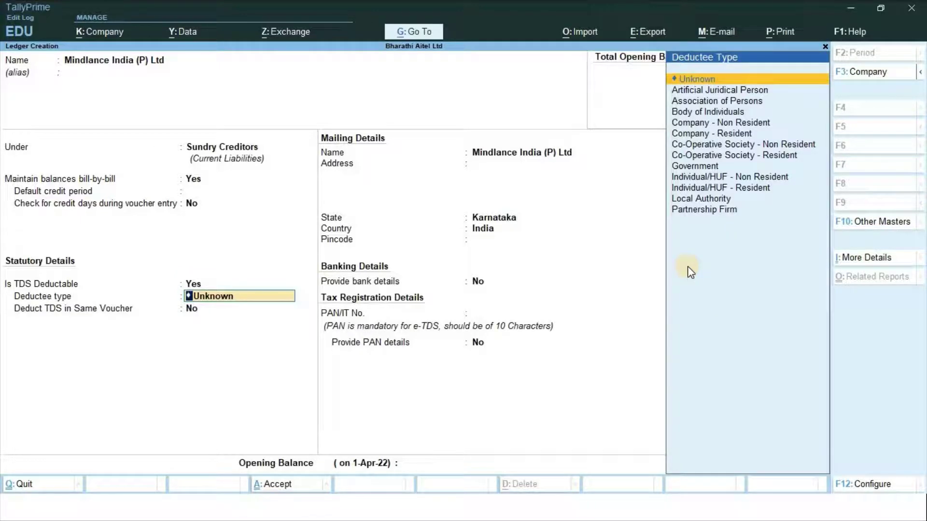
{"action": "key", "text": "Down"}
{"action": "key", "text": "Down"}
{"action": "key", "text": "Down"}
{"action": "key", "text": "Down"}
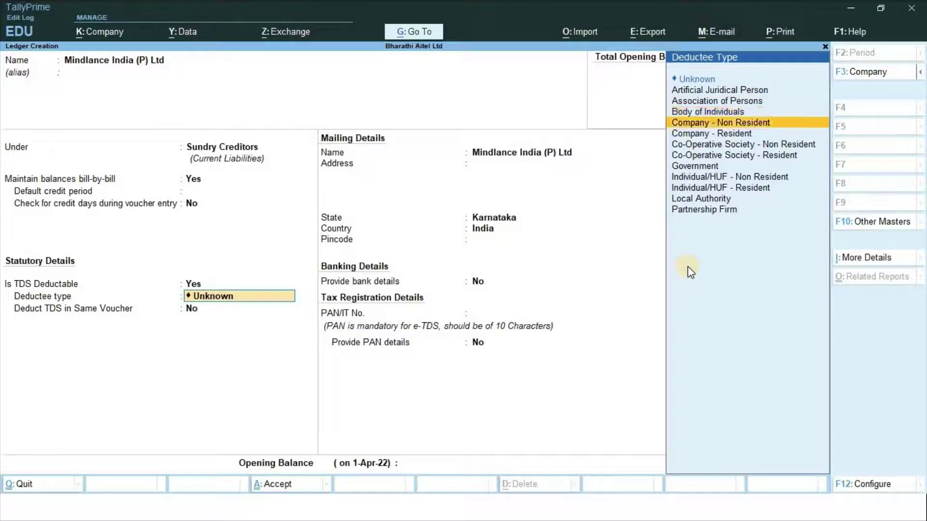
{"action": "key", "text": "Down"}
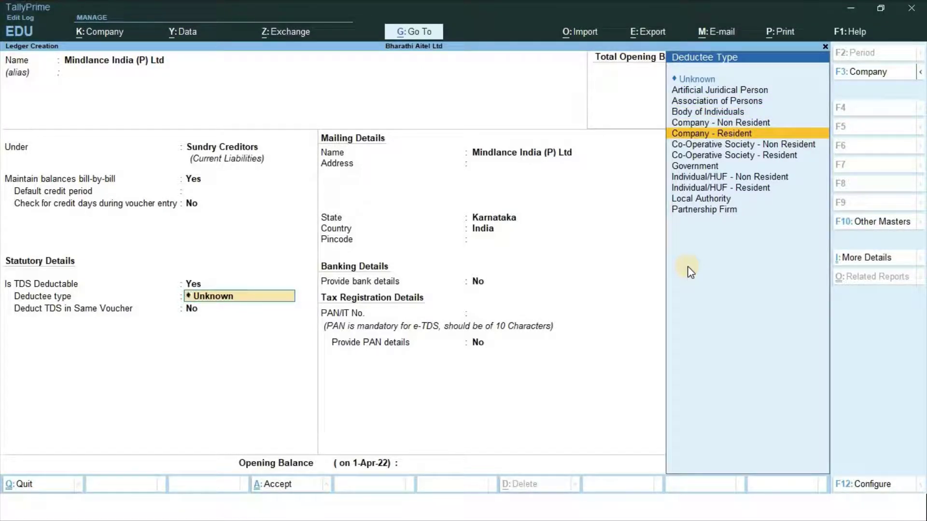
{"action": "key", "text": "Return"}
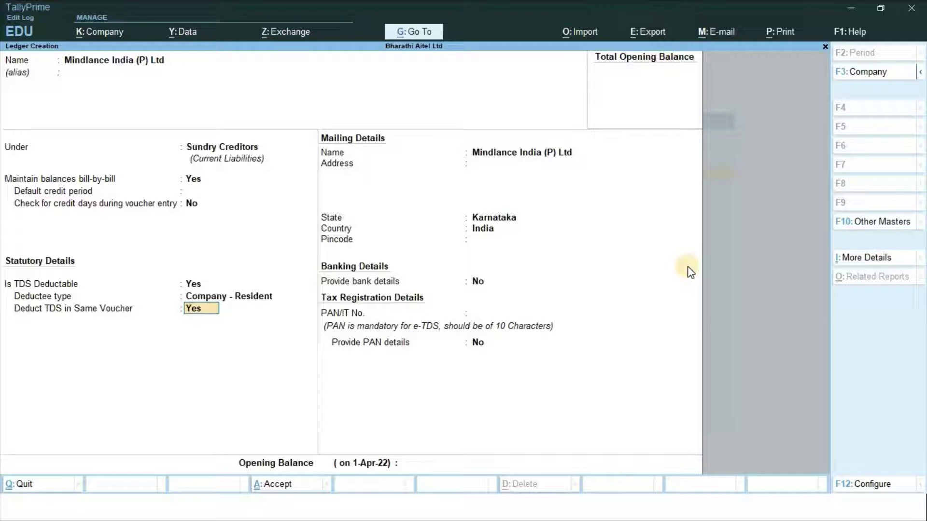
{"action": "key", "text": "Return"}
{"action": "key", "text": "Return"}
{"action": "key", "text": "Return"}
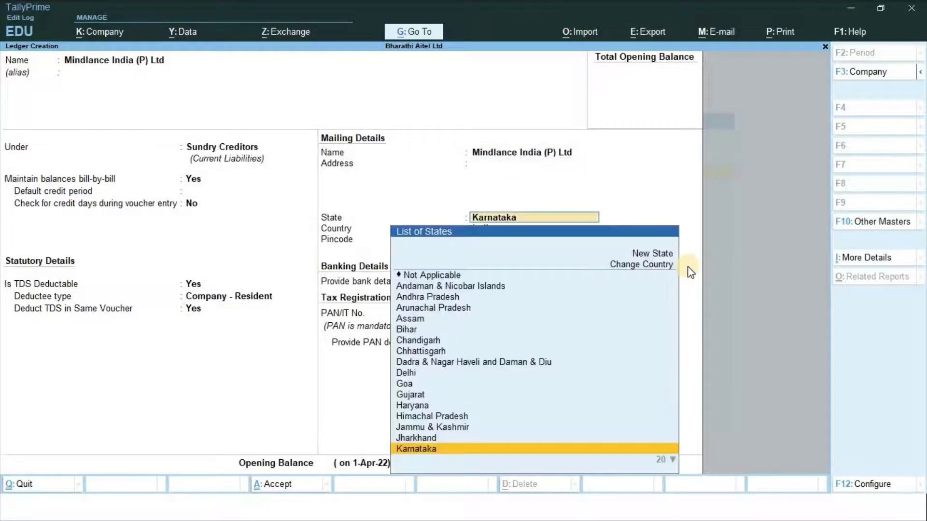
{"action": "key", "text": "Return"}
{"action": "key", "text": "Return"}
{"action": "key", "text": "Return"}
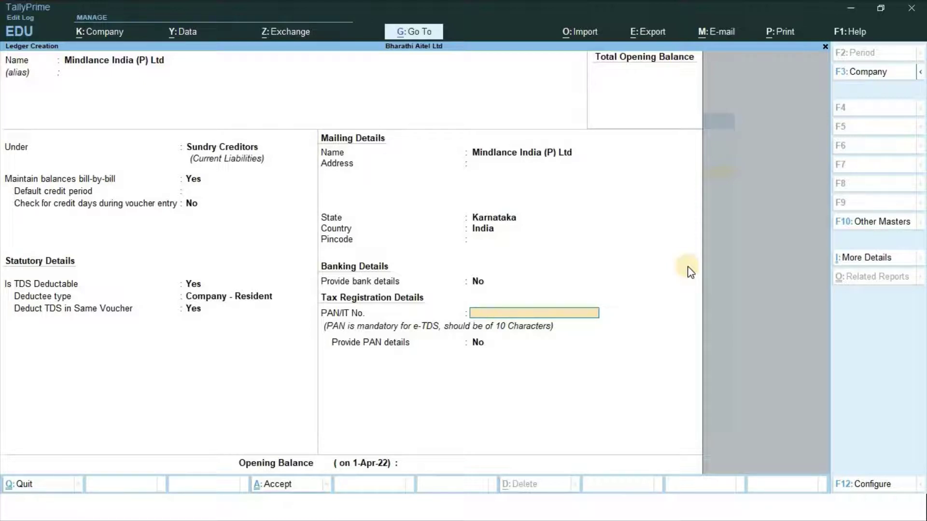
{"action": "type", "text": "ASDFG6524K"}
{"action": "key", "text": "Return"}
{"action": "key", "text": "Return"}
{"action": "key", "text": "Return"}
{"action": "key", "text": "Return"}
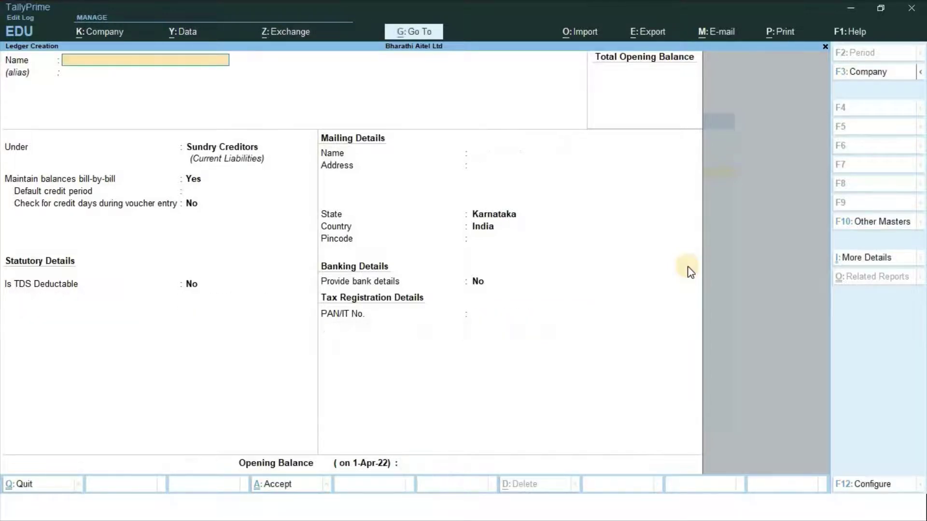
Name the new creditor ledger 'HCL Info System'
{"action": "key", "text": "alt+Tab"}
{"action": "key", "text": "alt+Tab"}
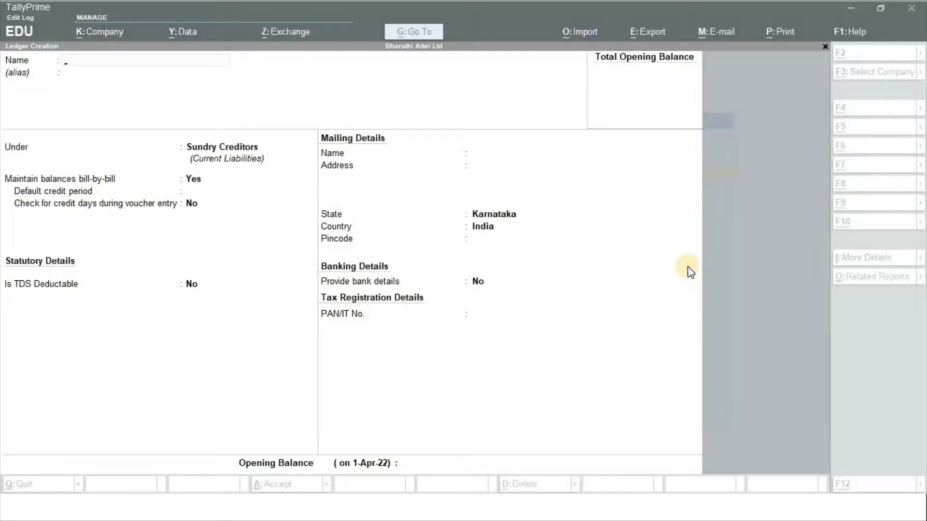
{"action": "type", "text": "H"}
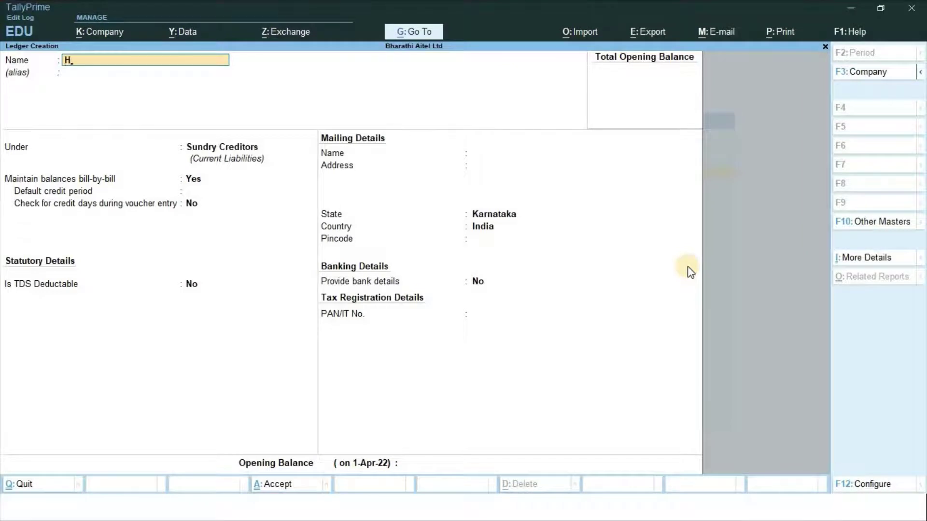
{"action": "type", "text": "CL info System"}
{"action": "key", "text": "Return"}
{"action": "key", "text": "Return"}
{"action": "key", "text": "Return"}
{"action": "key", "text": "Return"}
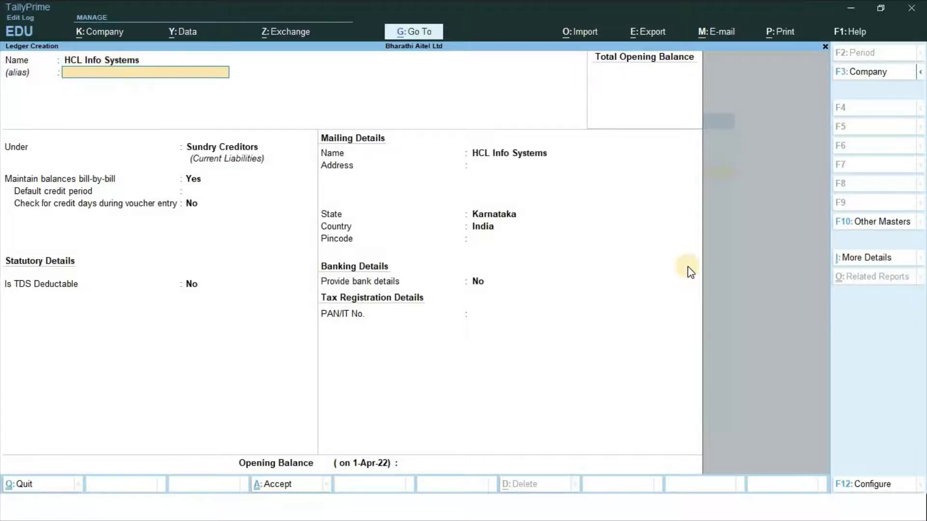
{"action": "key", "text": "Return"}
{"action": "key", "text": "Return"}
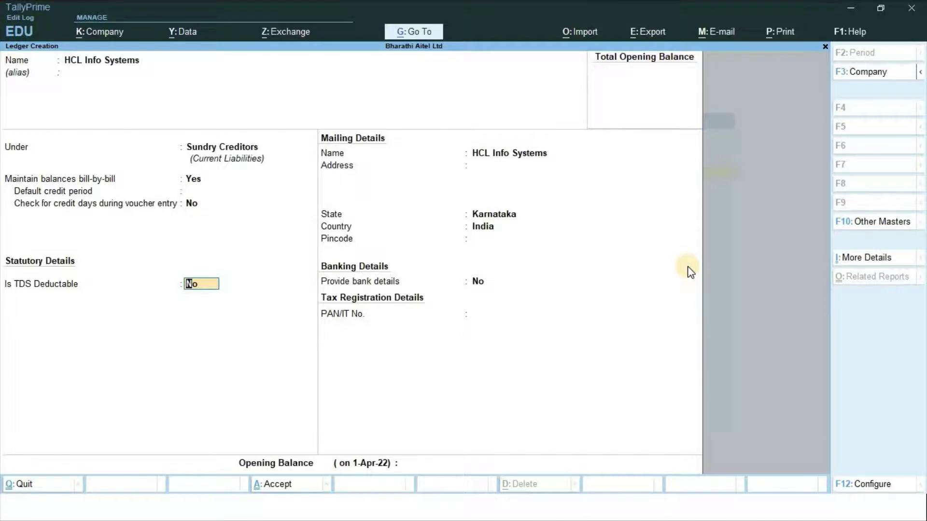
Set it TDS-deductible as Company - Resident, enter the party's PAN, and save
{"action": "type", "text": "y"}
{"action": "key", "text": "Return"}
{"action": "key", "text": "Down"}
{"action": "key", "text": "Down"}
{"action": "key", "text": "Down"}
{"action": "key", "text": "Down"}
{"action": "key", "text": "Down"}
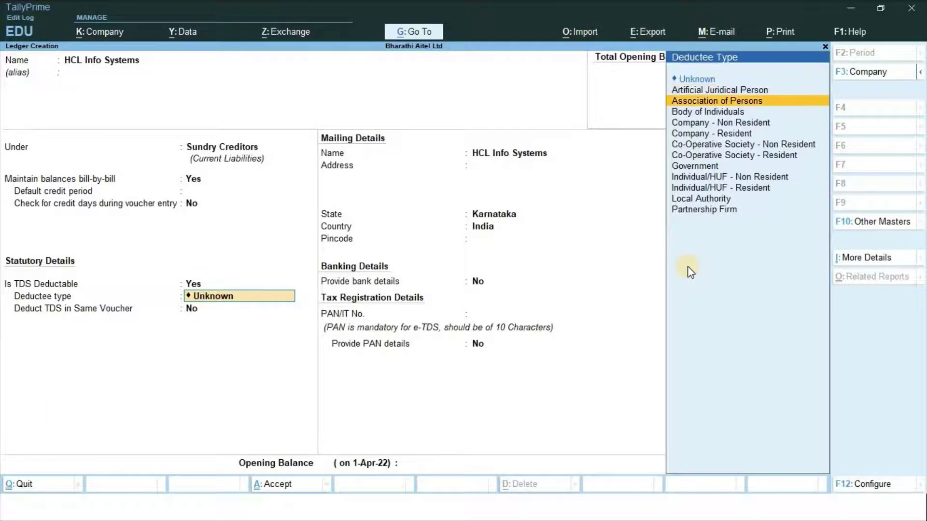
{"action": "key", "text": "Return"}
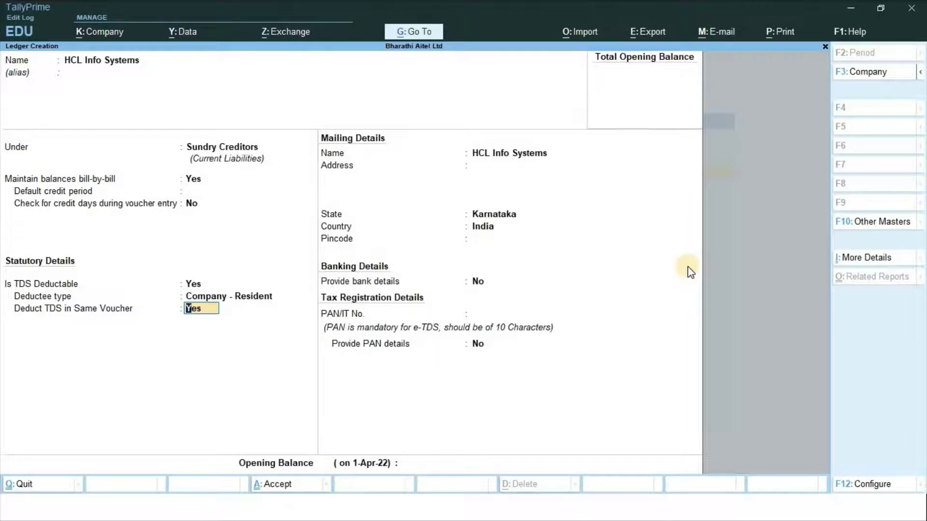
{"action": "key", "text": "Return"}
{"action": "key", "text": "Return"}
{"action": "key", "text": "Return"}
{"action": "key", "text": "Return"}
{"action": "key", "text": "Return"}
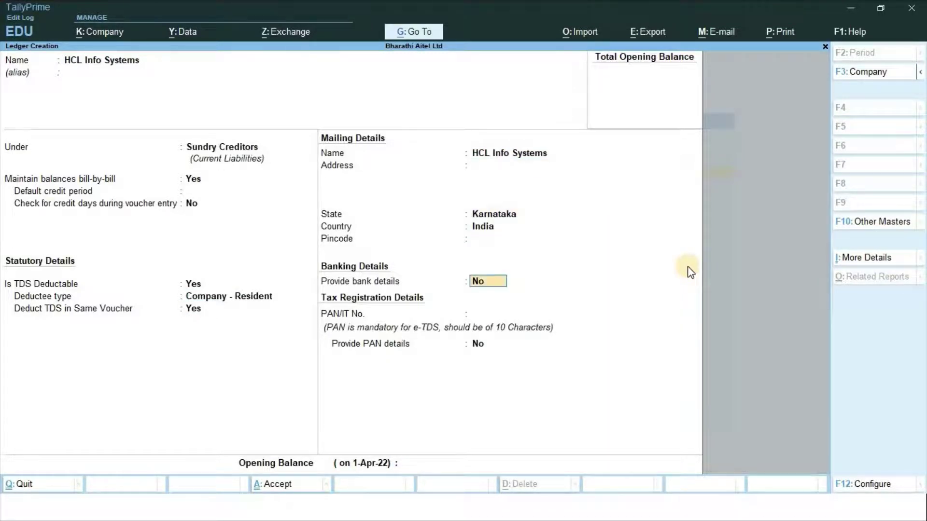
{"action": "key", "text": "Return"}
{"action": "type", "text": "AS"}
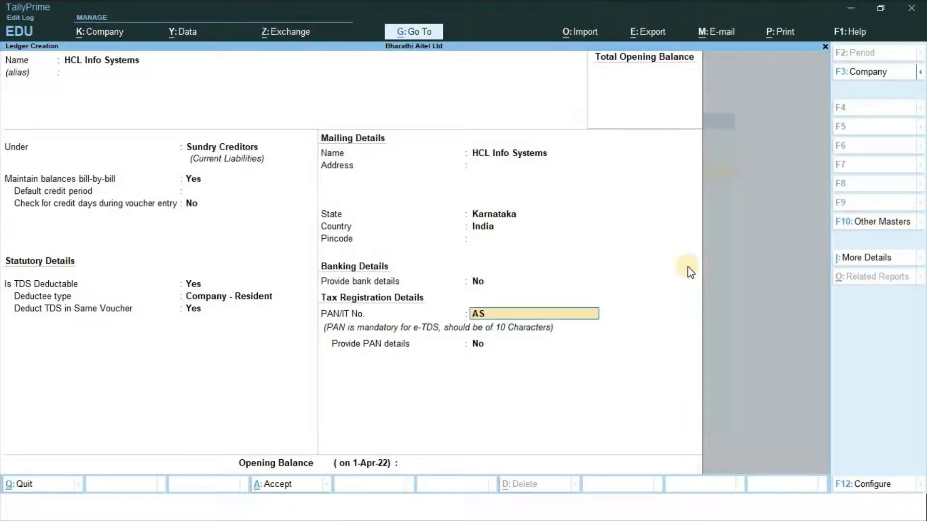
{"action": "type", "text": "DFG6597L"}
{"action": "key", "text": "Return"}
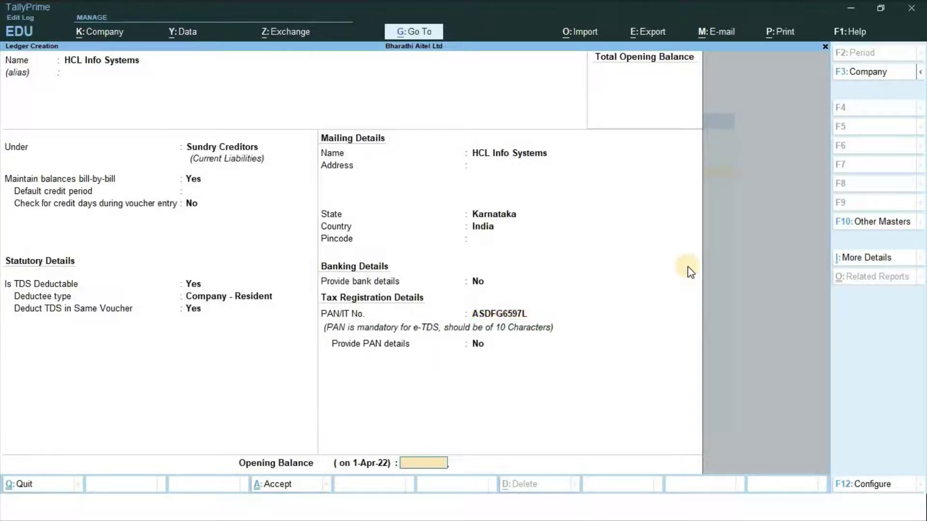
{"action": "key", "text": "Return"}
{"action": "key", "text": "Return"}
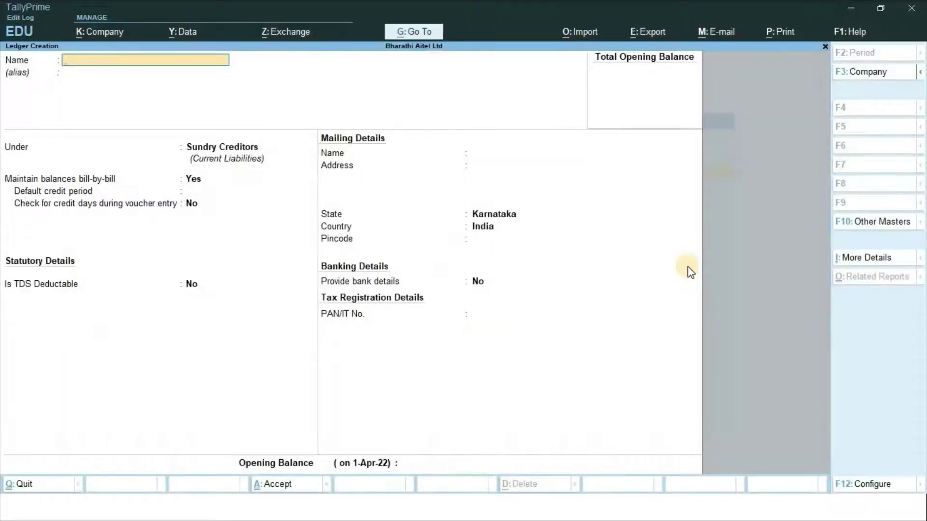
Create 'Birla Soft Ltd', TDS-deductible as Company - Resident, enter the party's PAN, and save
{"action": "type", "text": "Birla Soft Ltd"}
{"action": "key", "text": "Return"}
{"action": "key", "text": "Return"}
{"action": "key", "text": "Return"}
{"action": "key", "text": "Return"}
{"action": "key", "text": "Return"}
{"action": "key", "text": "Return"}
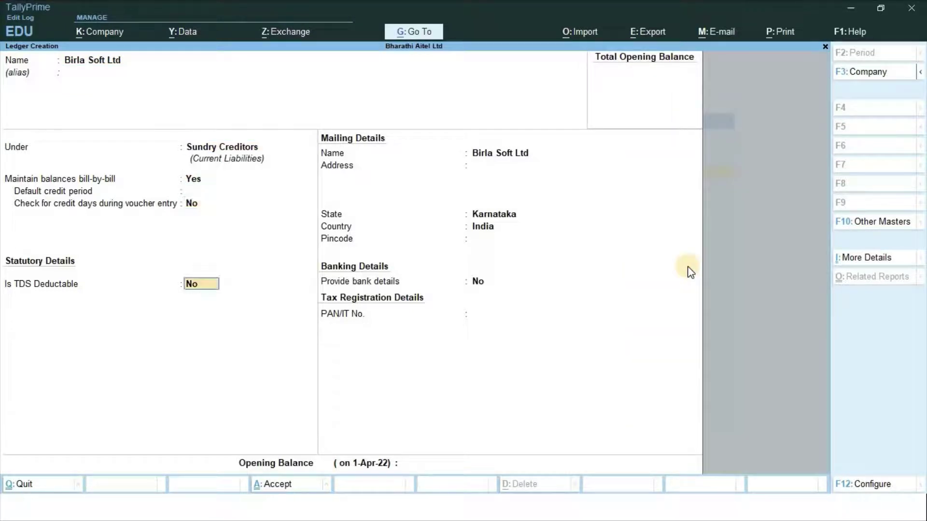
{"action": "key", "text": "y"}
{"action": "key", "text": "Return"}
{"action": "key", "text": "Down"}
{"action": "key", "text": "Down"}
{"action": "key", "text": "Down"}
{"action": "key", "text": "Down"}
{"action": "key", "text": "Down"}
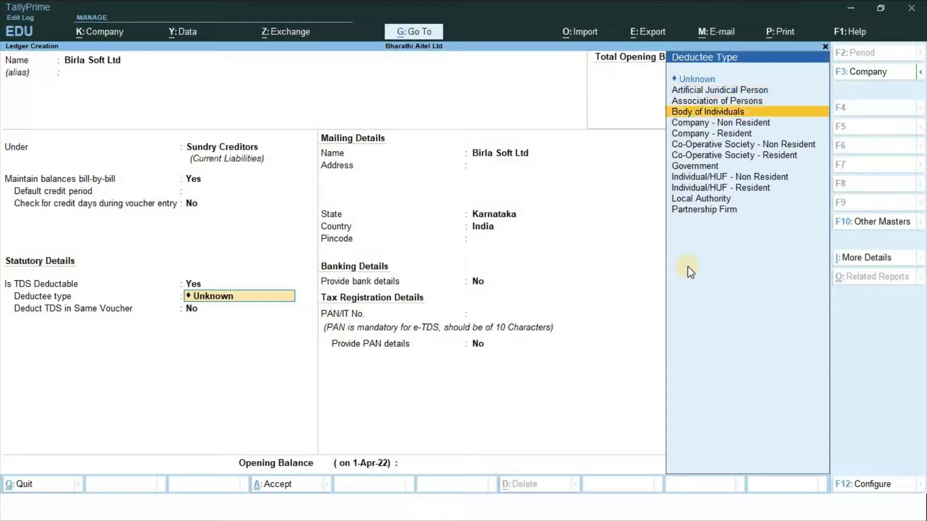
{"action": "key", "text": "Return"}
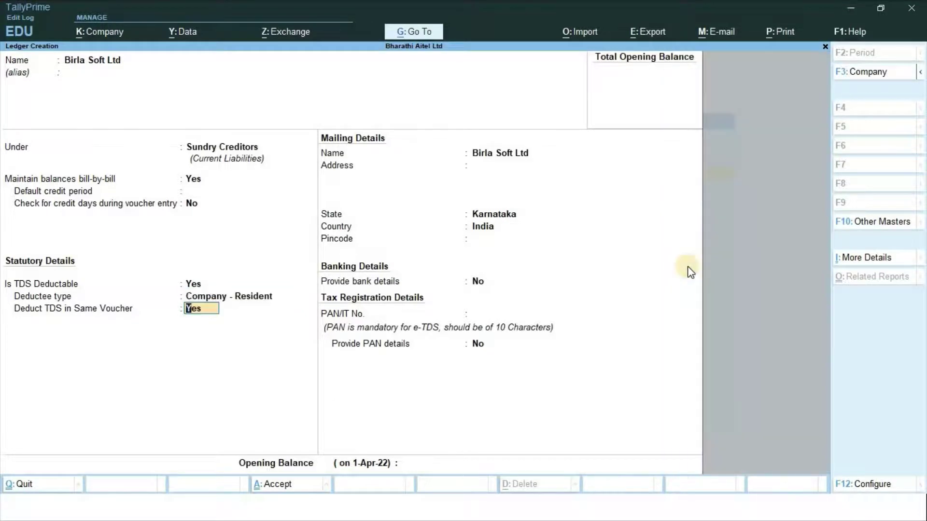
{"action": "key", "text": "Return"}
{"action": "key", "text": "Return"}
{"action": "key", "text": "Return"}
{"action": "key", "text": "Return"}
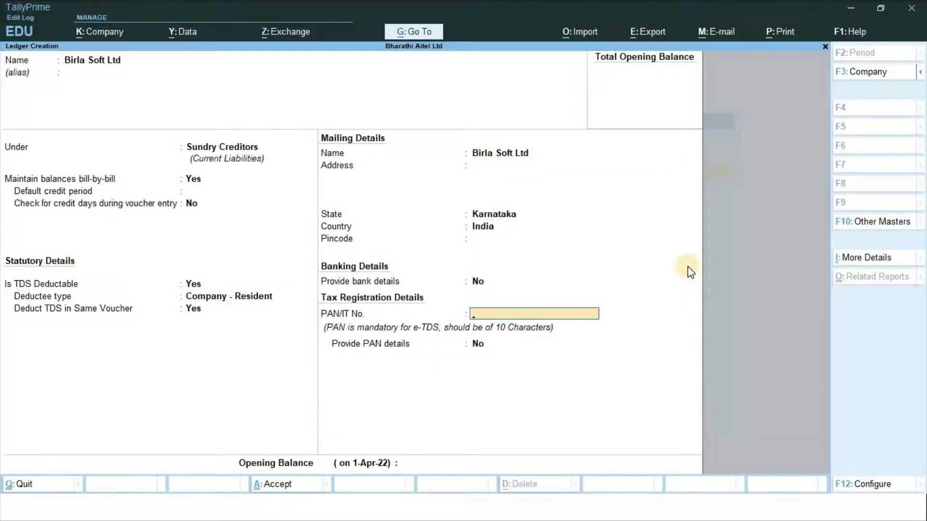
{"action": "type", "text": "ASDFG7410K"}
{"action": "key", "text": "Return"}
{"action": "key", "text": "Return"}
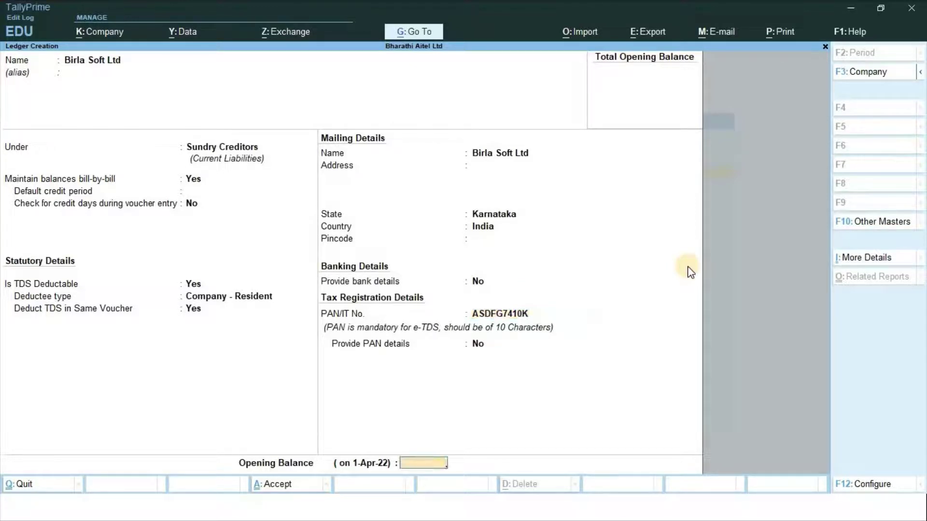
{"action": "key", "text": "Return"}
{"action": "key", "text": "Return"}
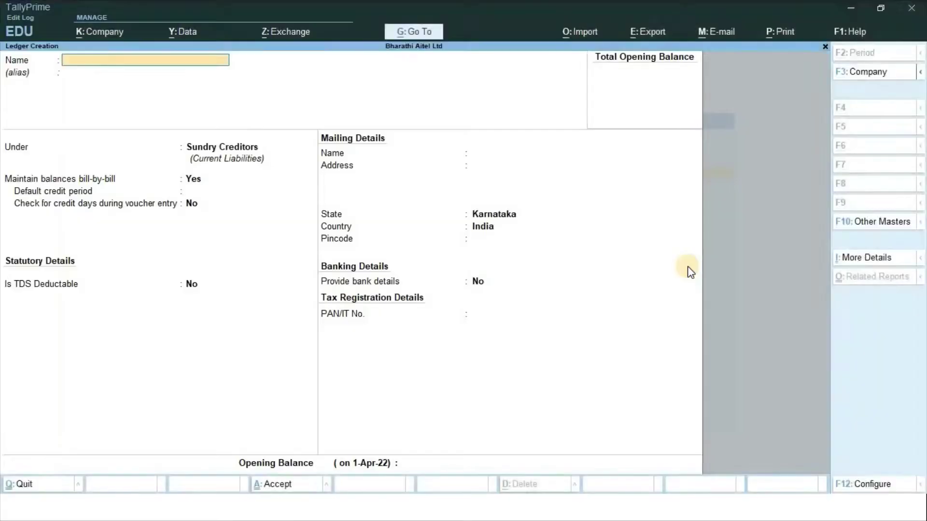
Create 'Canara Traders', TDS-deductible as Company - Resident, leave the PAN blank, and save
{"action": "type", "text": "Canara Traders"}
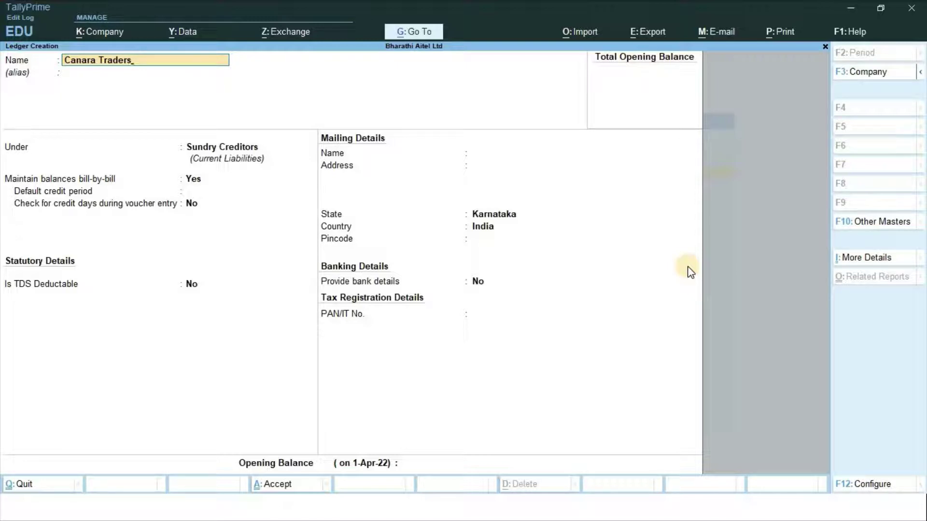
{"action": "key", "text": "Return"}
{"action": "key", "text": "Return"}
{"action": "key", "text": "Return"}
{"action": "key", "text": "Return"}
{"action": "key", "text": "Return"}
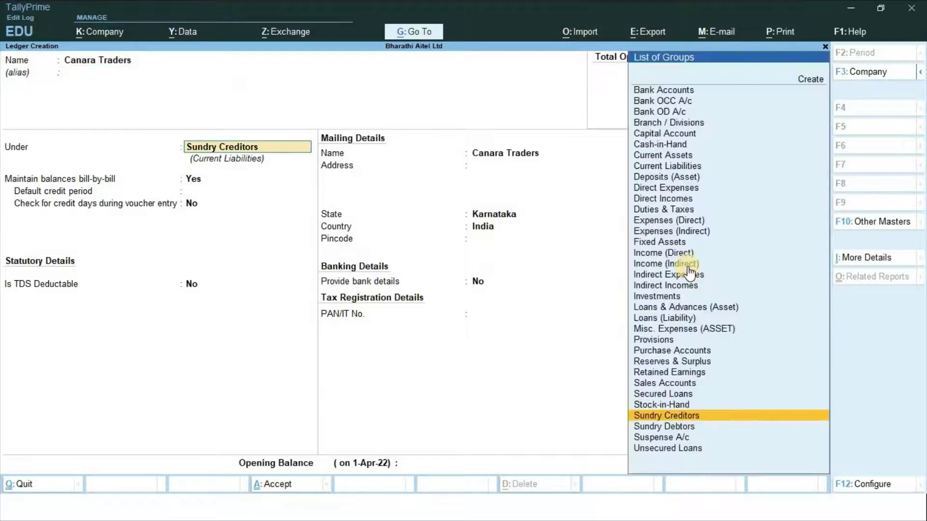
{"action": "key", "text": "Return"}
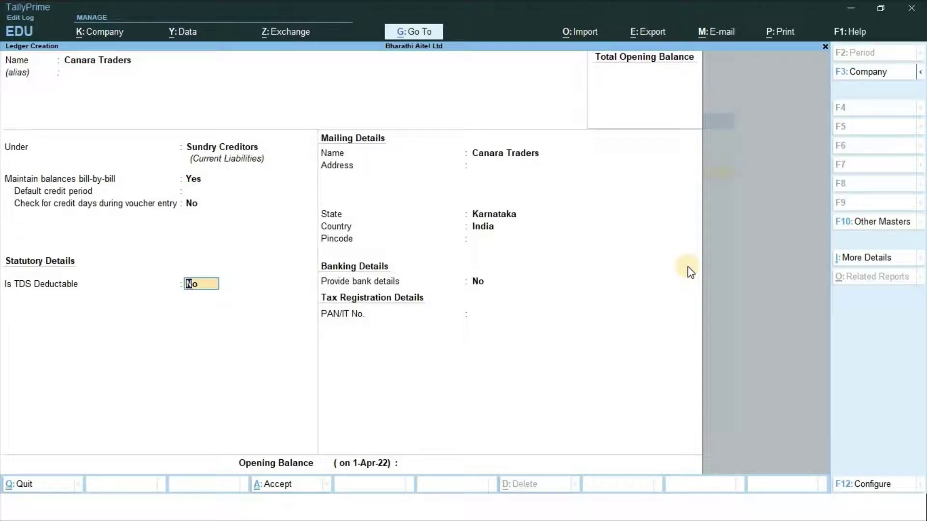
{"action": "type", "text": "y"}
{"action": "key", "text": "Return"}
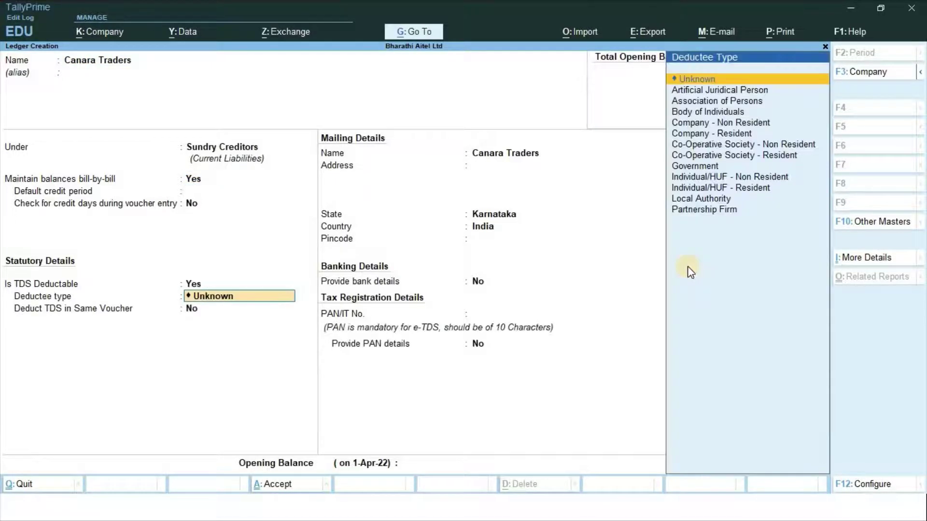
{"action": "key", "text": "Down"}
{"action": "key", "text": "Down"}
{"action": "key", "text": "Down"}
{"action": "key", "text": "Down"}
{"action": "key", "text": "Down"}
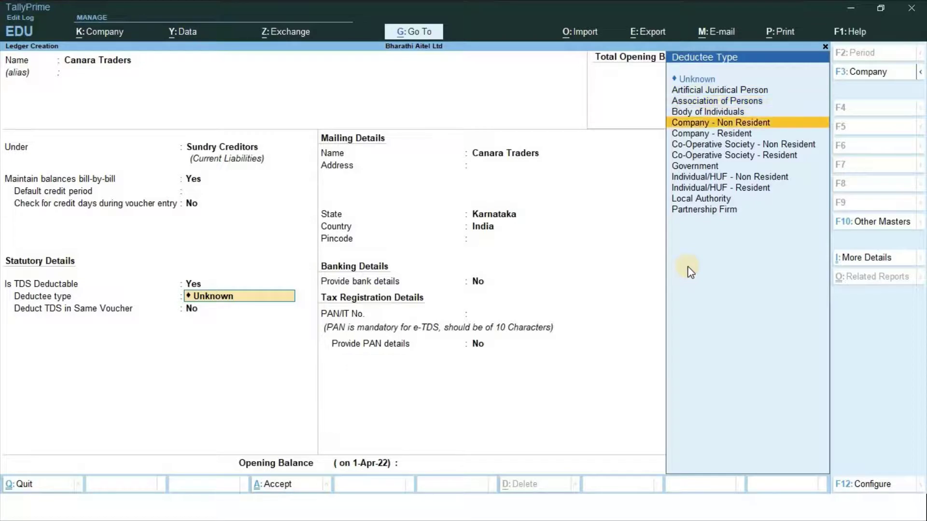
{"action": "key", "text": "Return"}
{"action": "key", "text": "Return"}
{"action": "key", "text": "Return"}
{"action": "key", "text": "Return"}
{"action": "key", "text": "Return"}
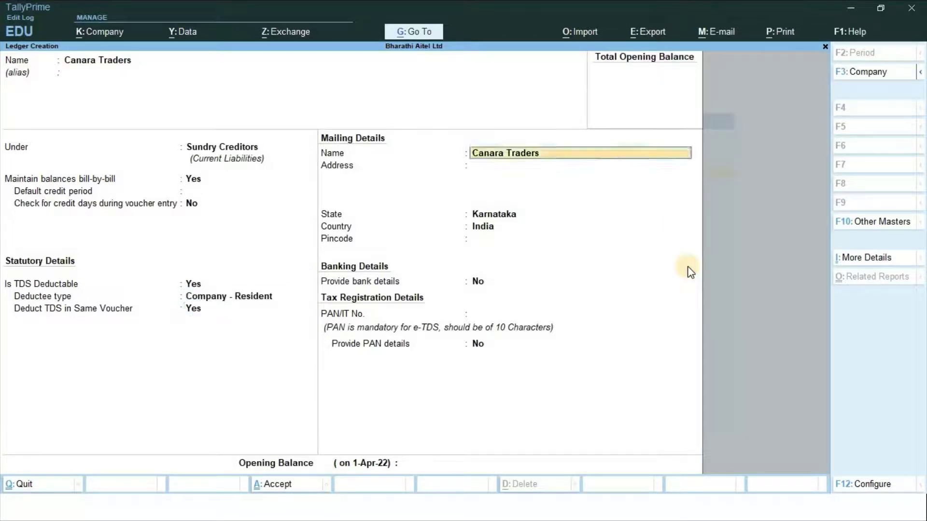
{"action": "key", "text": "Return"}
{"action": "key", "text": "Return"}
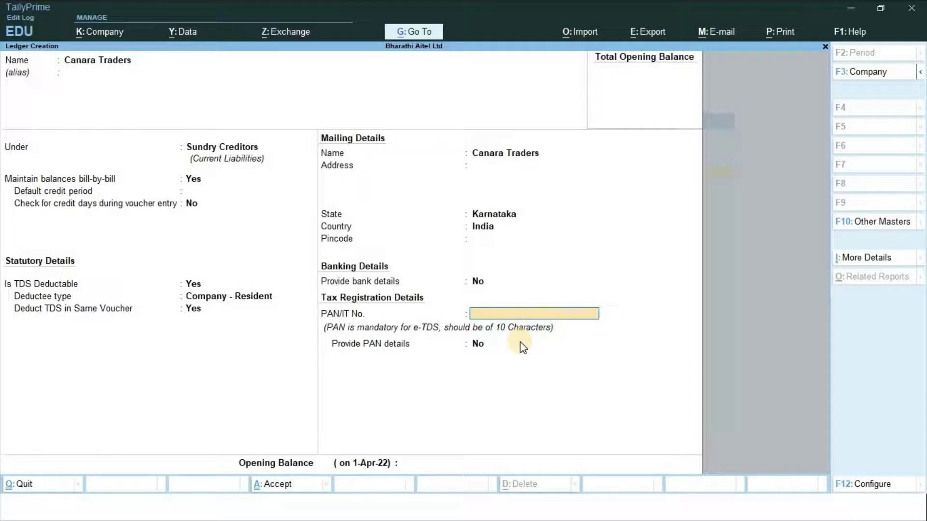
{"action": "key", "text": "Return"}
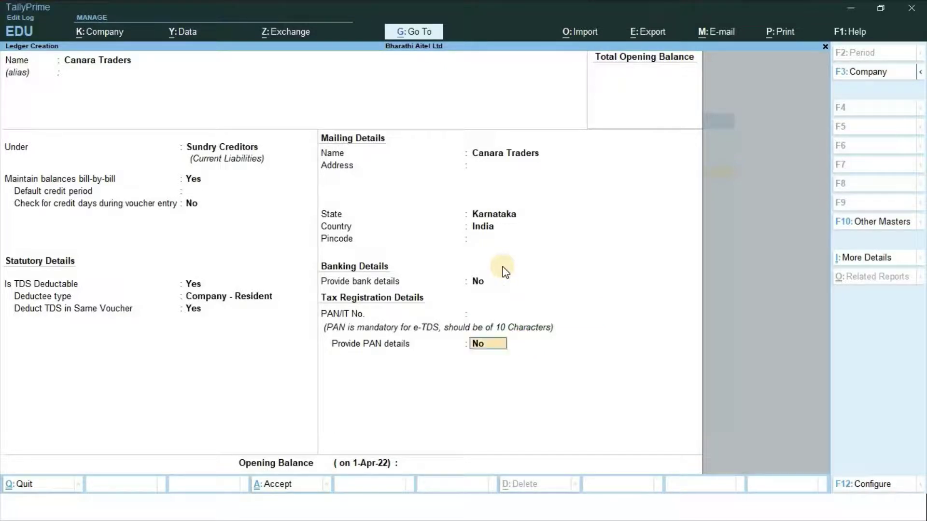
{"action": "key", "text": "Return"}
{"action": "key", "text": "Return"}
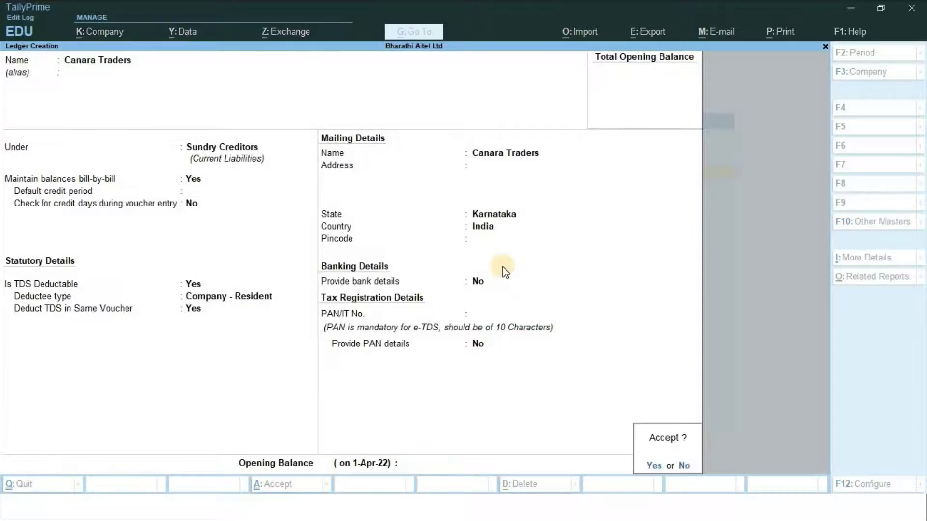
{"action": "key", "text": "Return"}
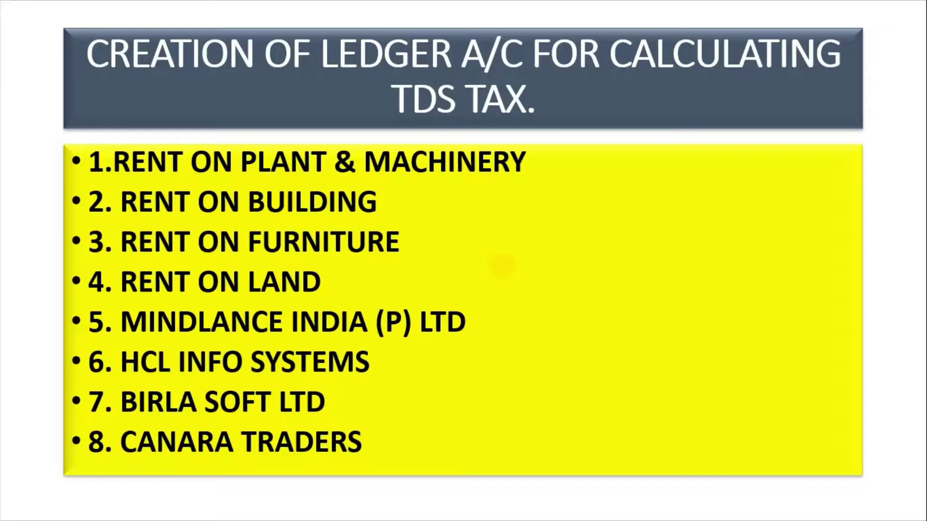
Create 'TDS tax on Rent of Plant & Machinery' under Duties & Taxes, type TDS, nature Rent of Plant & Machinery
{"action": "key", "text": "Right"}
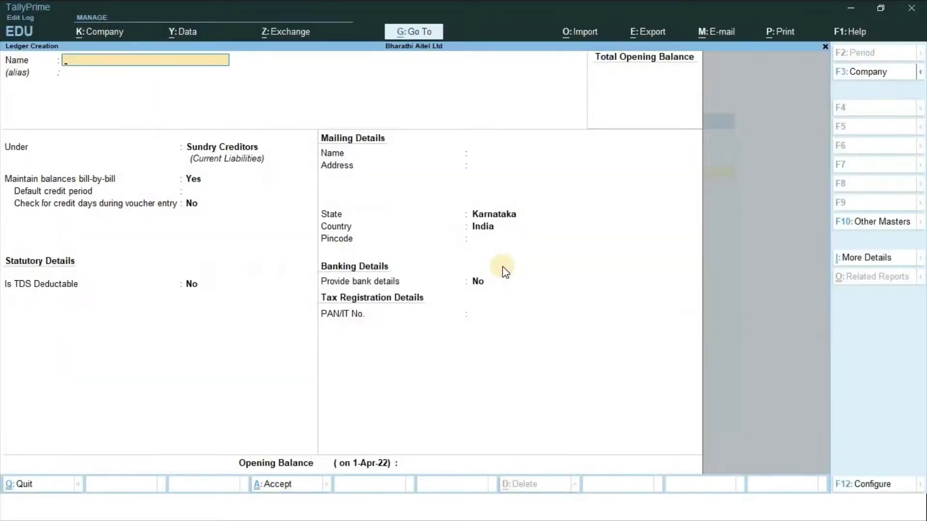
{"action": "type", "text": "TDS tax on Rent of Plant"}
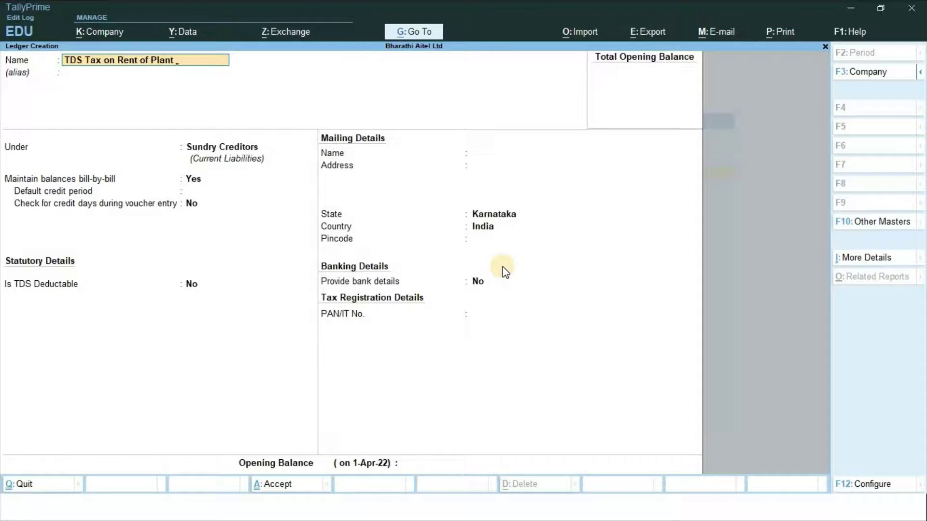
{"action": "type", "text": " & Machinery"}
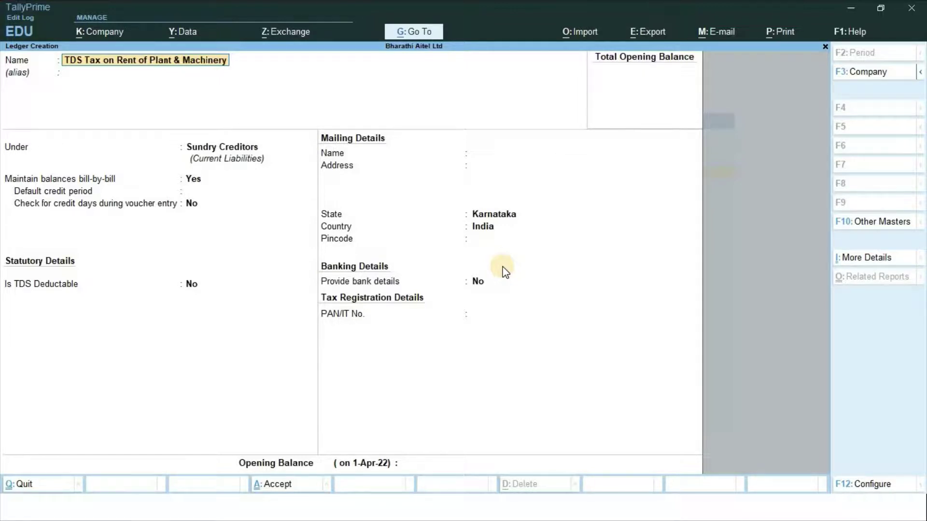
{"action": "key", "text": "Return"}
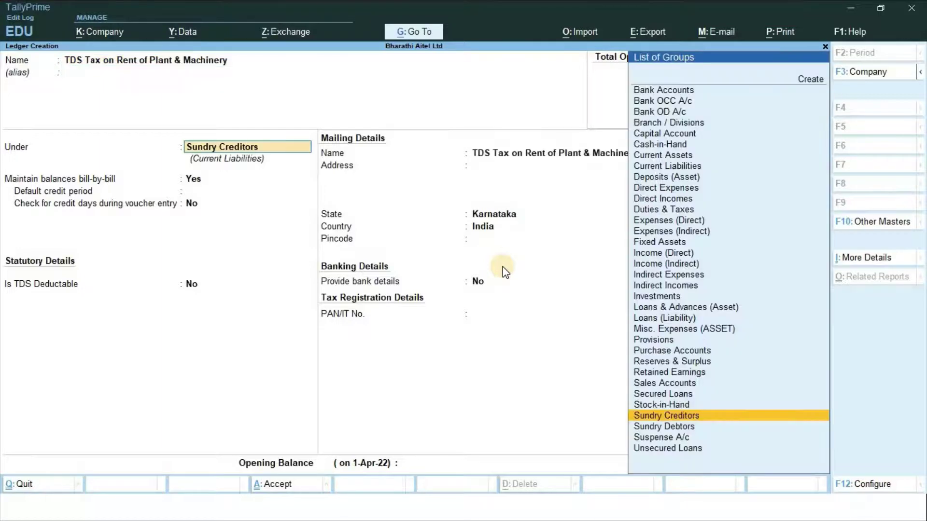
{"action": "type", "text": "Du"}
{"action": "key", "text": "Return"}
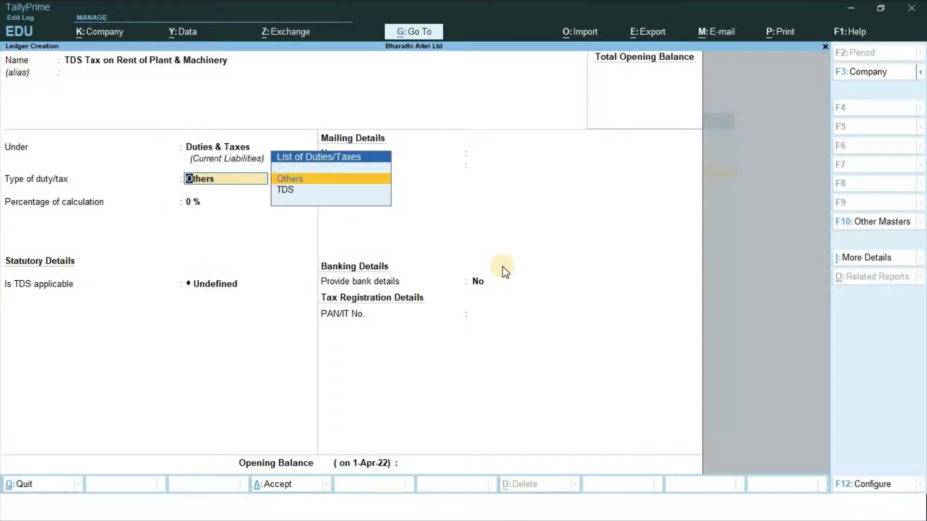
{"action": "key", "text": "Down"}
{"action": "key", "text": "Return"}
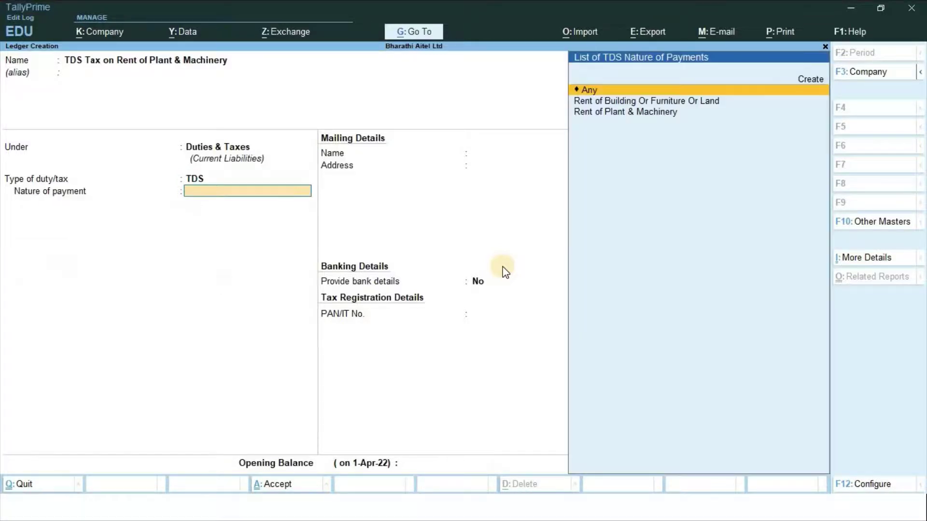
{"action": "key", "text": "Down"}
{"action": "key", "text": "Down"}
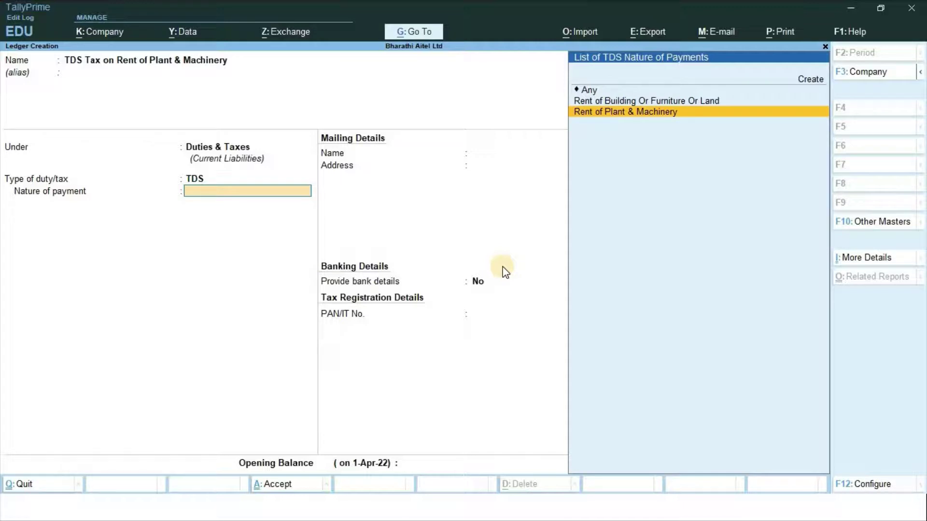
{"action": "key", "text": "Return"}
{"action": "key", "text": "Return"}
{"action": "key", "text": "Return"}
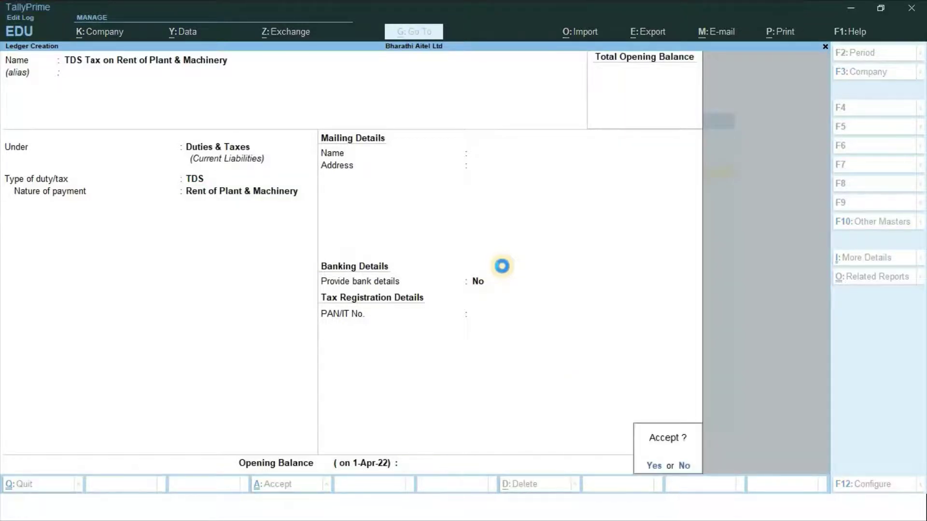
{"action": "key", "text": "Return"}
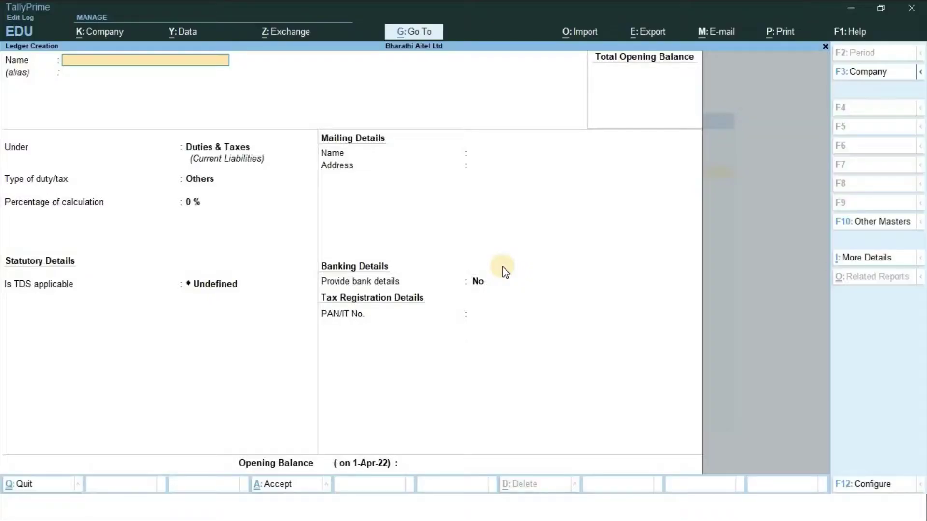
Create the 'TDS Tax on Rent of Building Or Furniture Or Land' ledger as TDS duty with matching rent nature of payment
{"action": "type", "text": "TDS Tax on Rent of Bu"}
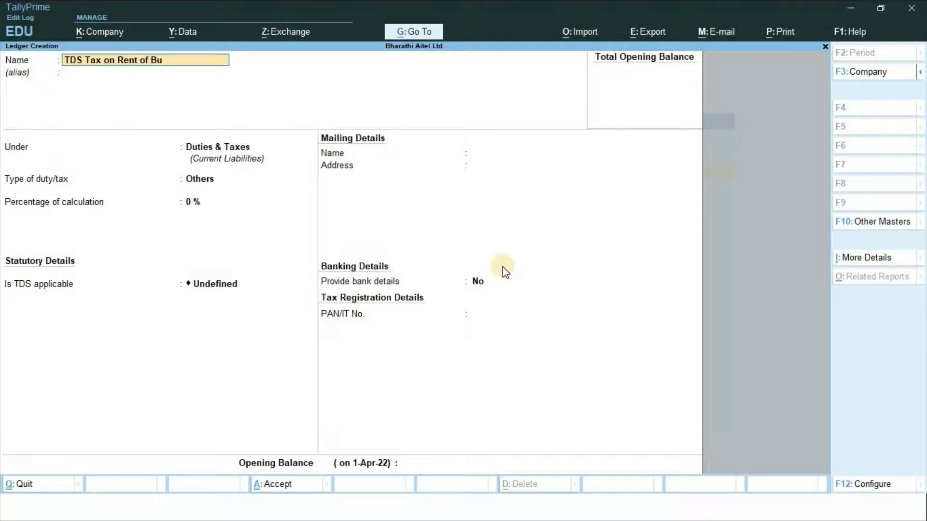
{"action": "type", "text": "ilding Or Furnitu"}
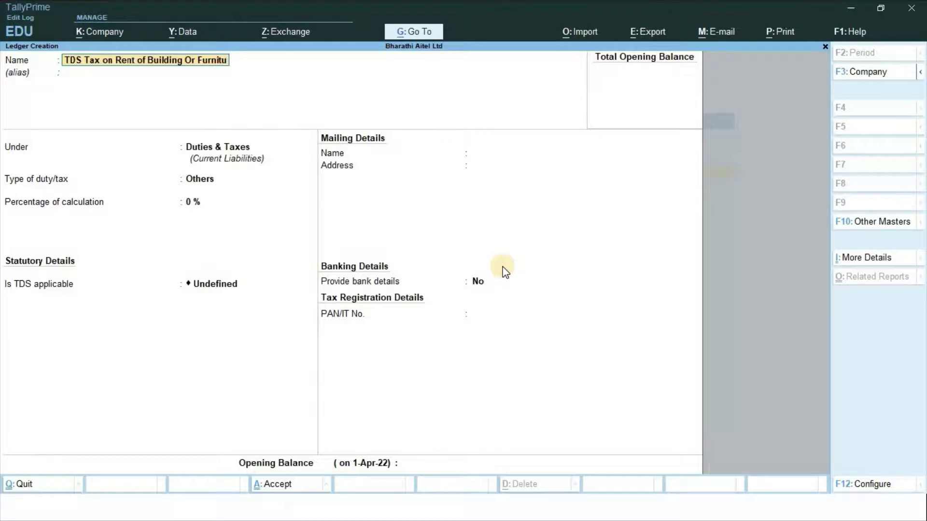
{"action": "type", "text": "re Or"}
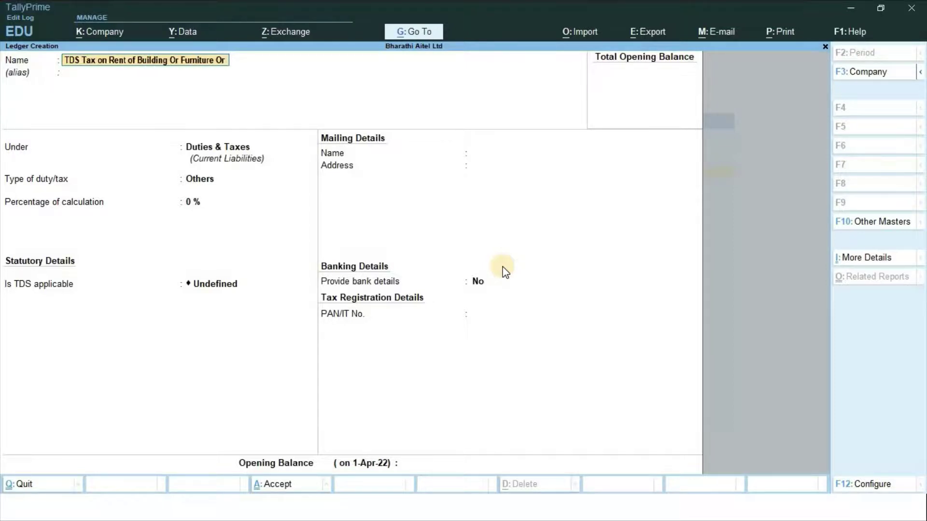
{"action": "type", "text": " Land"}
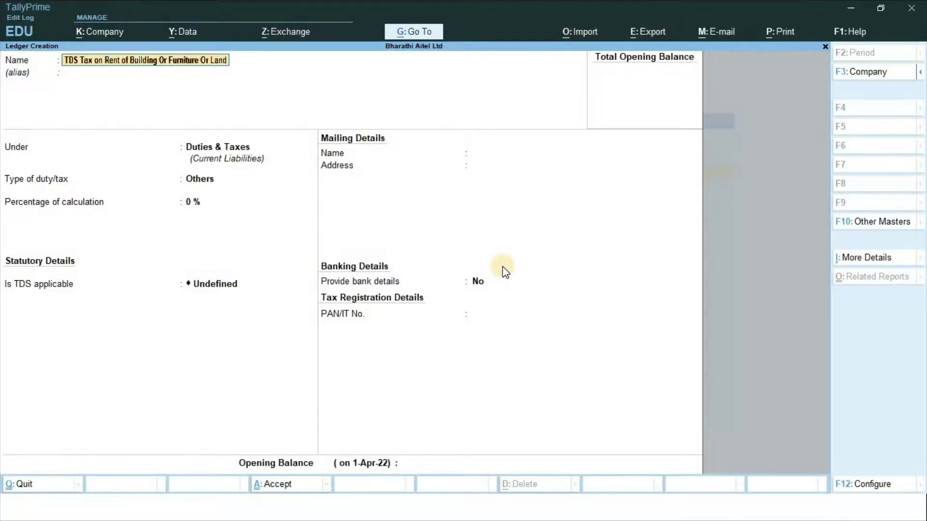
{"action": "key", "text": "Return"}
{"action": "key", "text": "Return"}
{"action": "key", "text": "Return"}
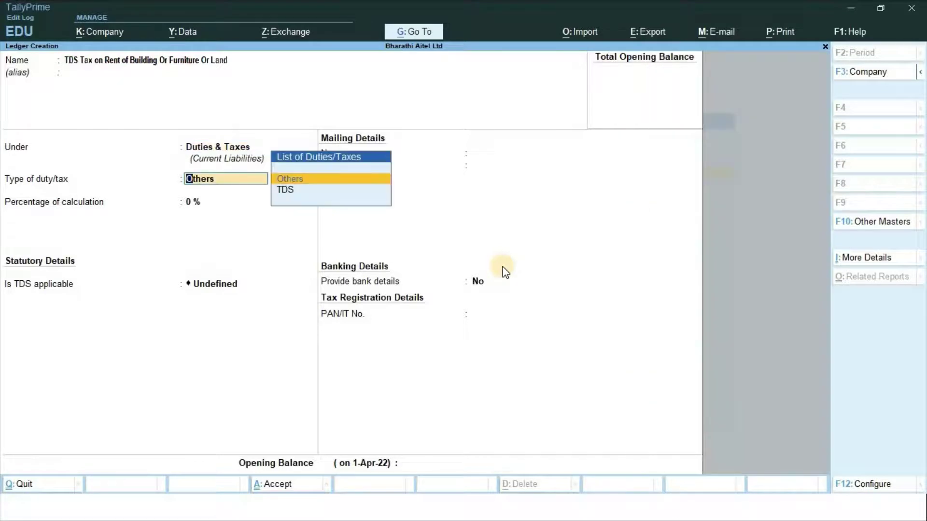
{"action": "key", "text": "Down"}
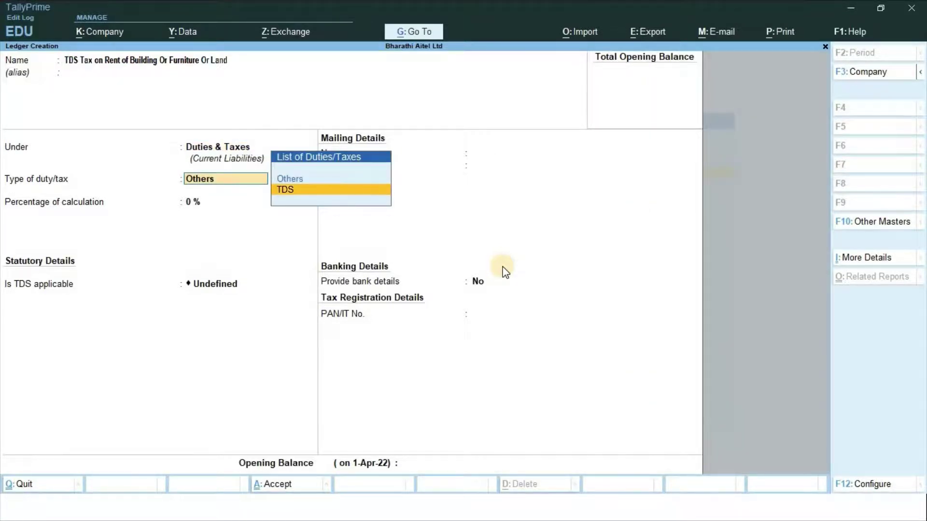
{"action": "key", "text": "Return"}
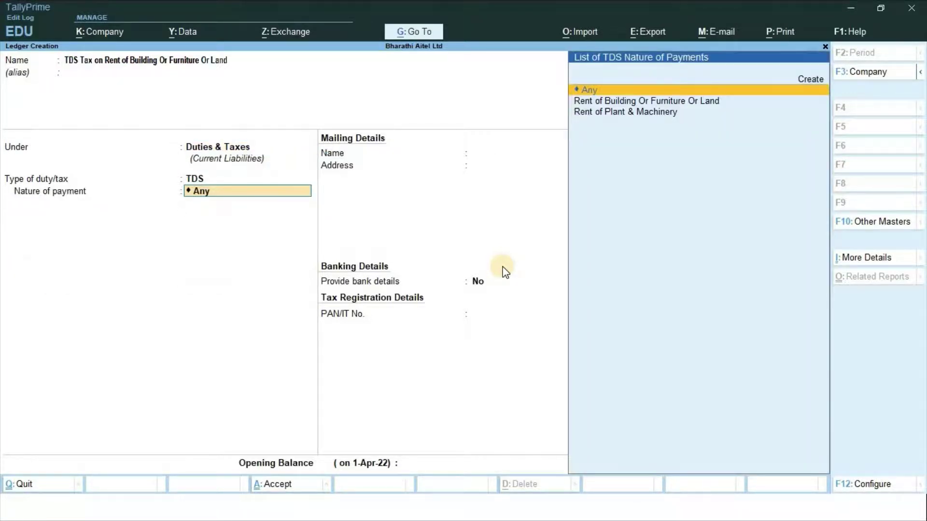
{"action": "key", "text": "Down"}
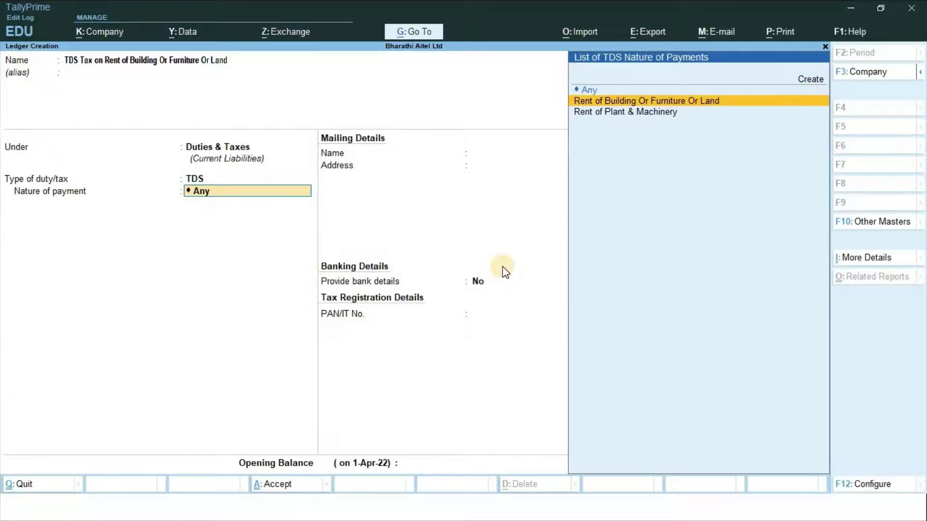
{"action": "key", "text": "Return"}
{"action": "key", "text": "Return"}
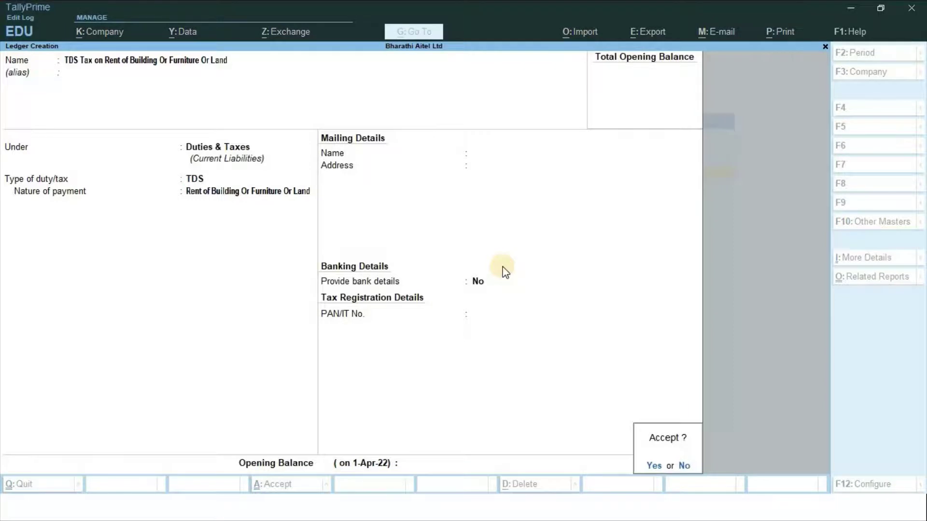
{"action": "key", "text": "Return"}
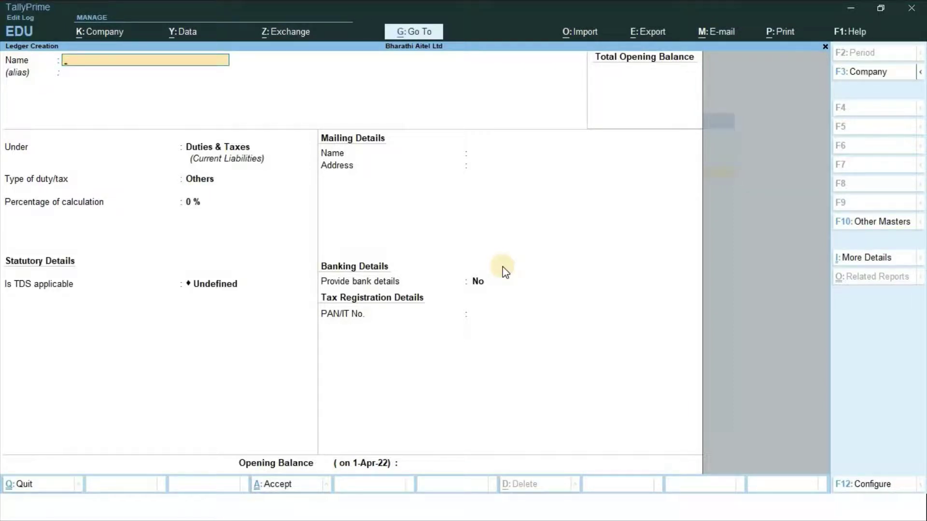
Name the ledger State Bank of India under Bank Accounts, entering its account number and IFS code SBIN0006483
{"action": "type", "text": "State Bank of India"}
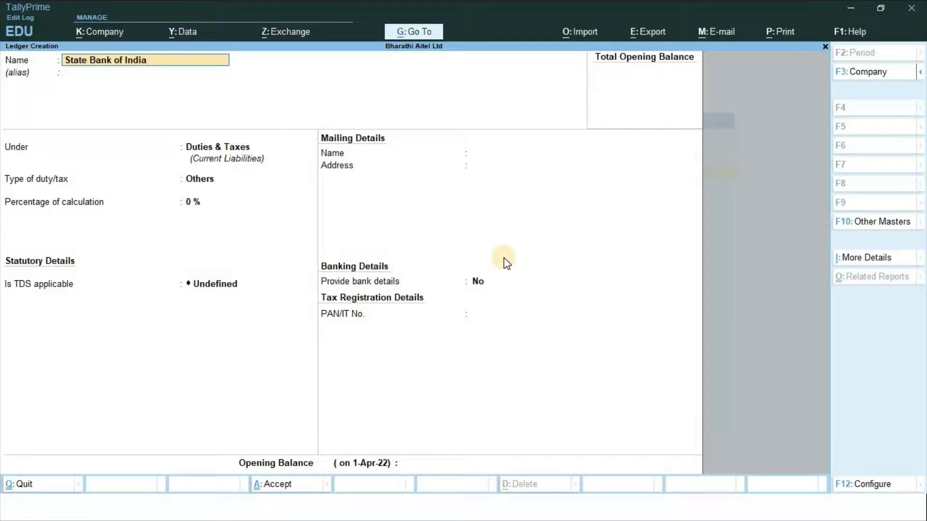
{"action": "key", "text": "Return"}
{"action": "key", "text": "Return"}
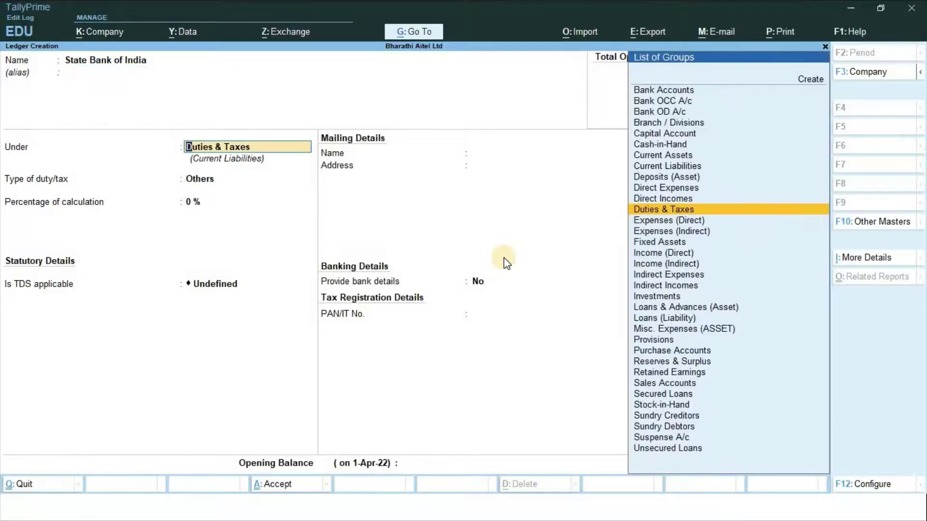
{"action": "type", "text": "B"}
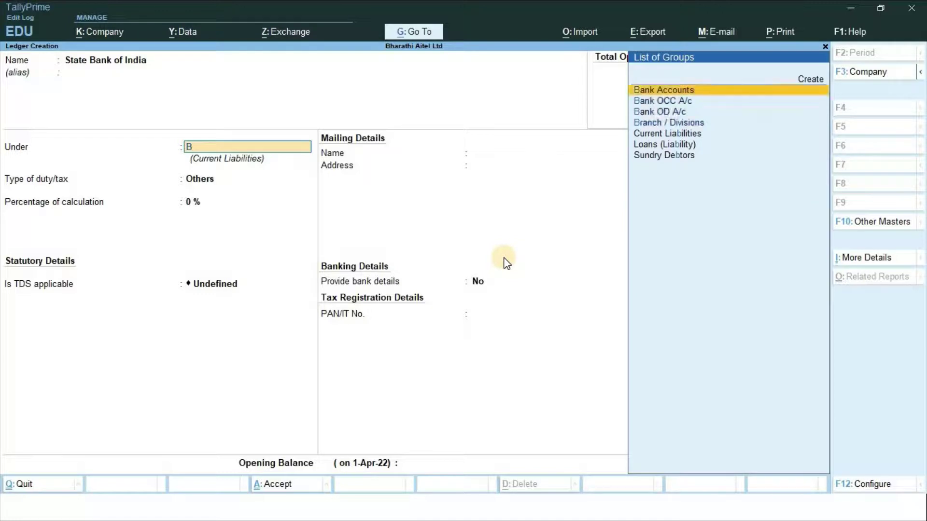
{"action": "key", "text": "Return"}
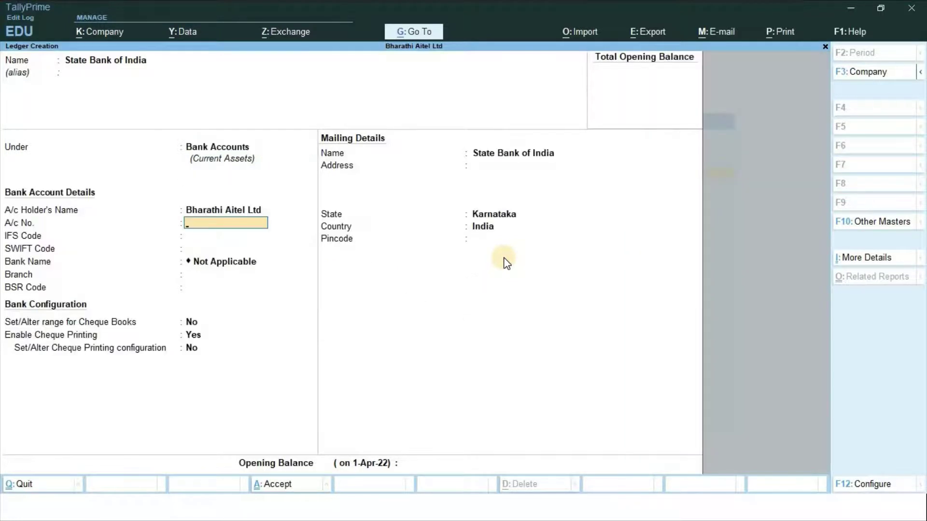
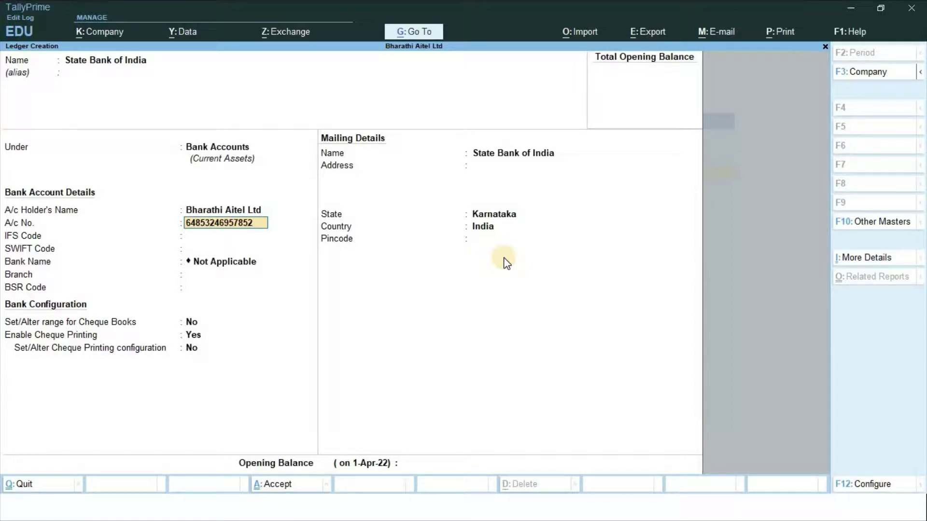
{"action": "key", "text": "Return"}
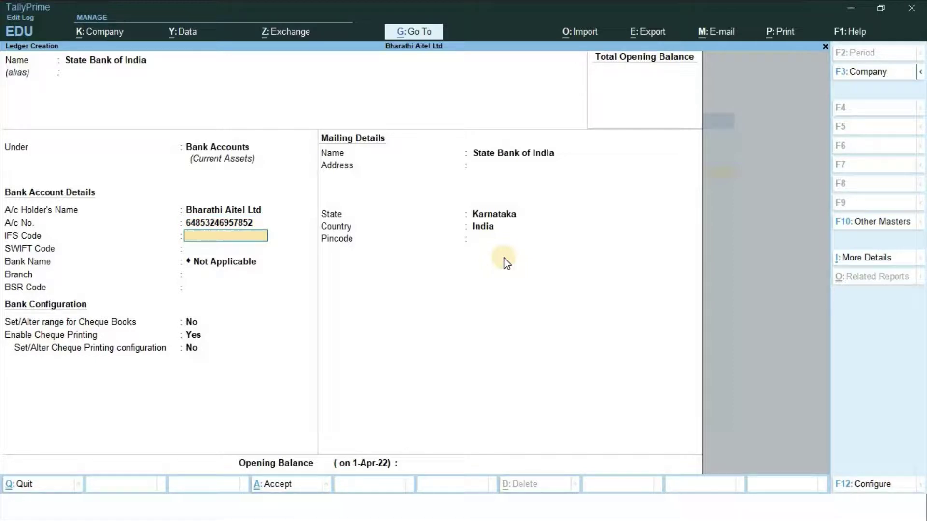
{"action": "type", "text": "SBIN0006483"}
{"action": "key", "text": "Return"}
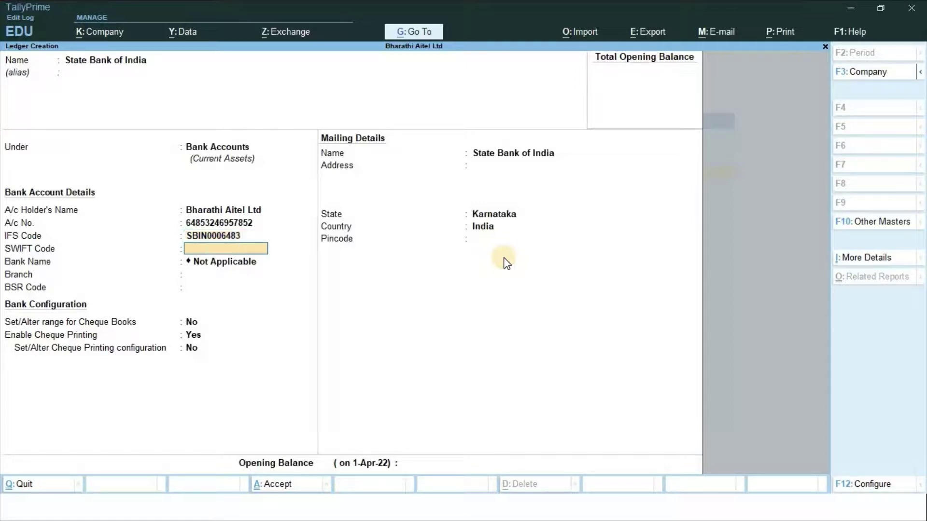
Keep default mailing details, set a 500000 Dr opening balance, and save the ledger
{"action": "key", "text": "Return"}
{"action": "key", "text": "Return"}
{"action": "key", "text": "Return"}
{"action": "key", "text": "Return"}
{"action": "key", "text": "Return"}
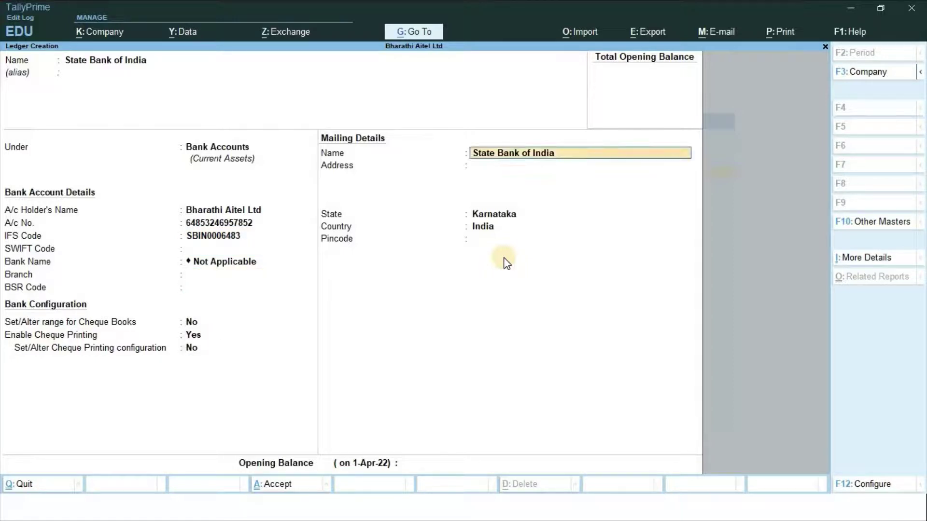
{"action": "key", "text": "Return"}
{"action": "key", "text": "Return"}
{"action": "key", "text": "Return"}
{"action": "key", "text": "Return"}
{"action": "key", "text": "Return"}
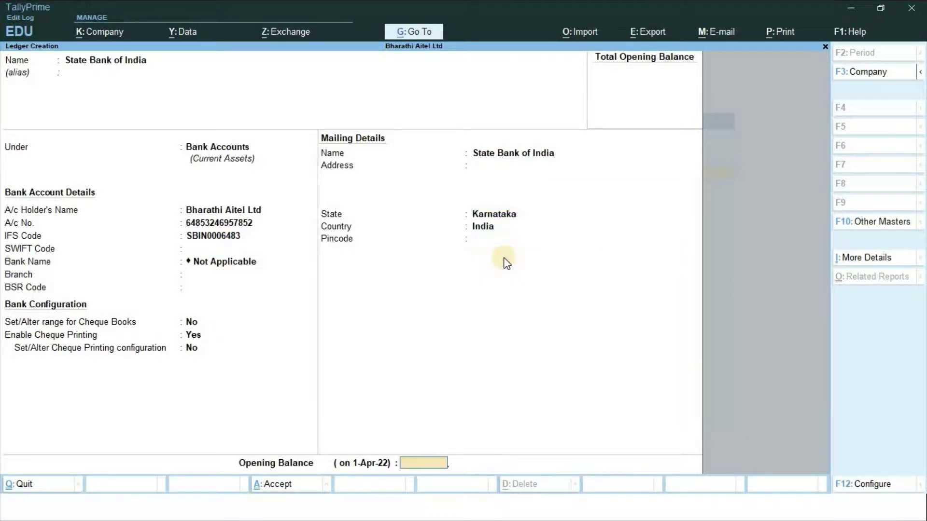
{"action": "type", "text": "500000"}
{"action": "key", "text": "Return"}
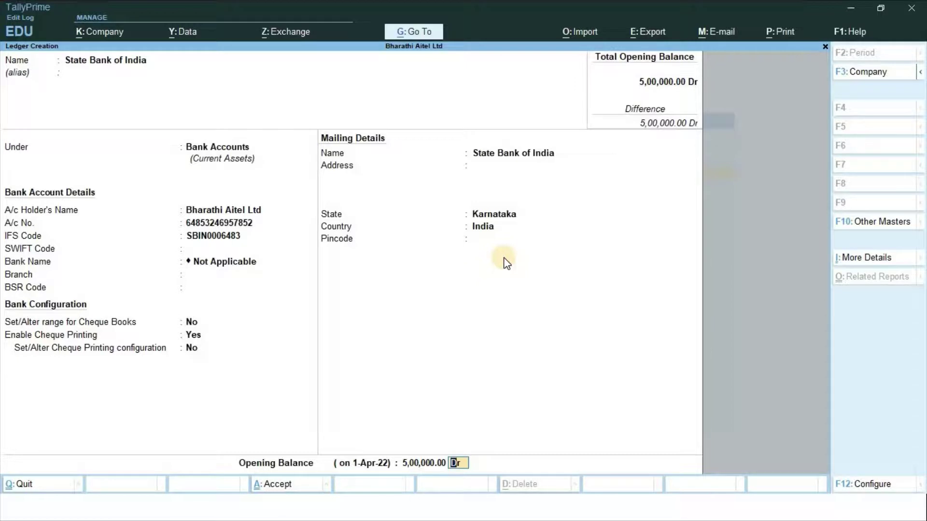
{"action": "key", "text": "Return"}
{"action": "key", "text": "Return"}
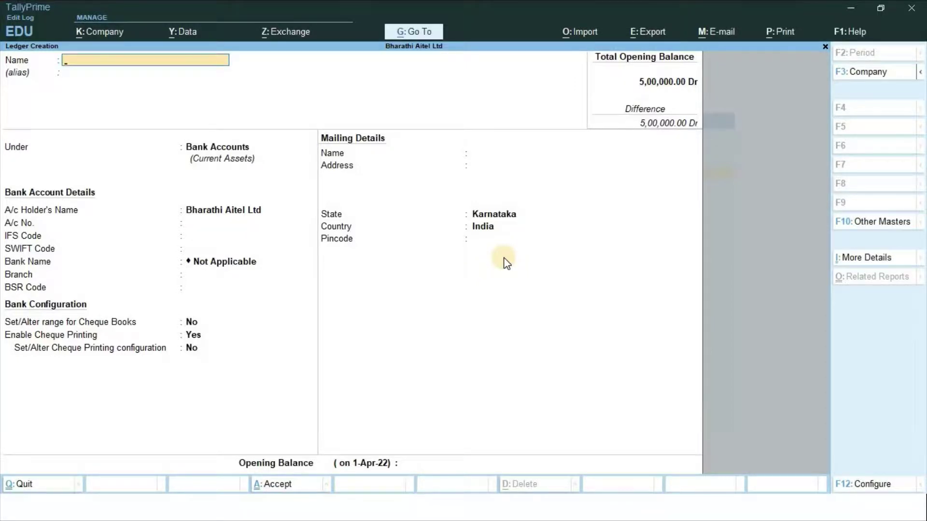
Return to Gateway of Tally and start a new Journal voucher (No. 1, 1-Apr-22)
{"action": "key", "text": "Escape"}
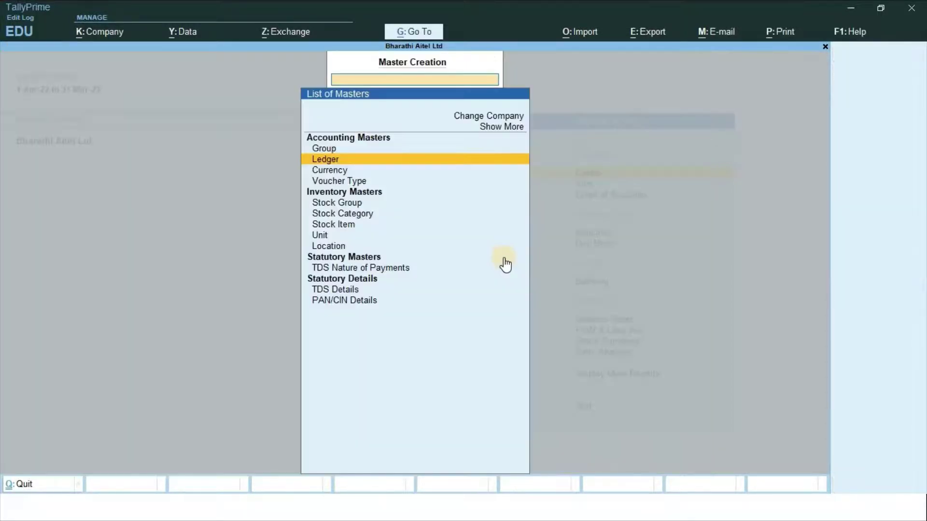
{"action": "key", "text": "Escape"}
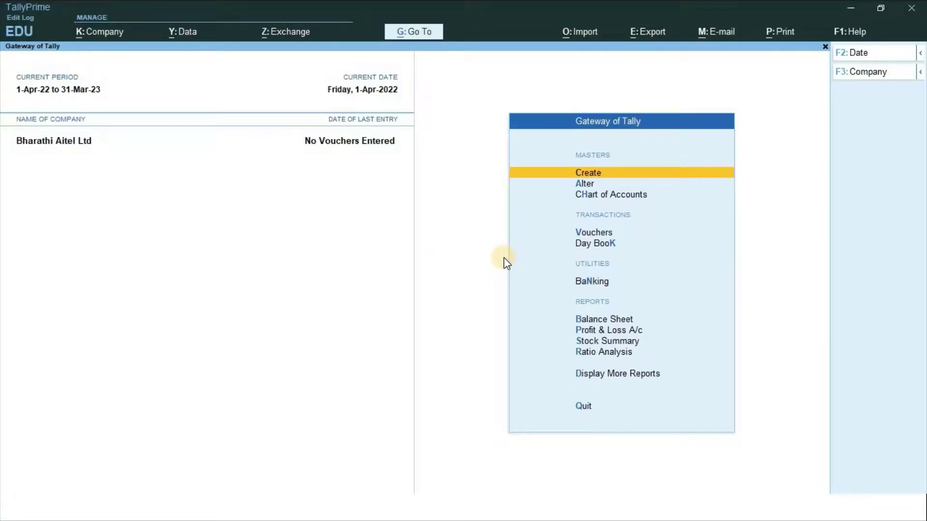
{"action": "key", "text": "v"}
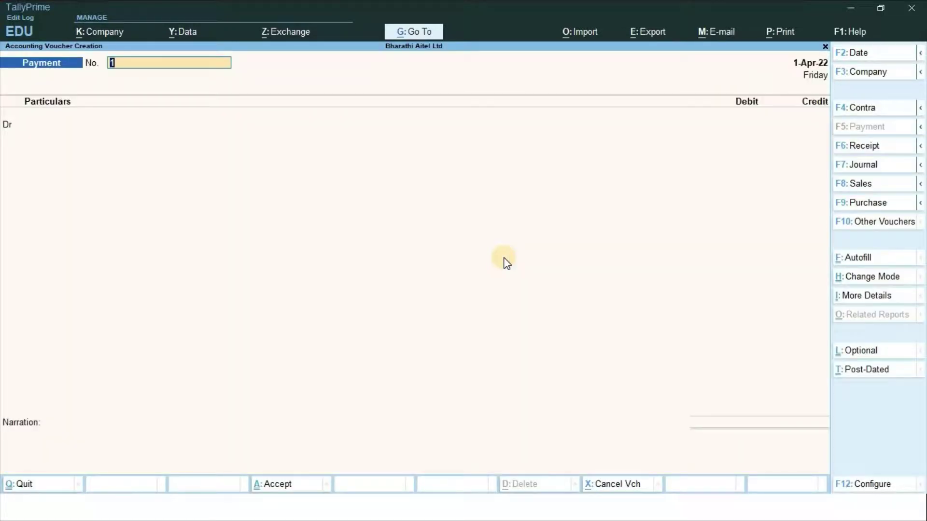
{"action": "key", "text": "F7"}
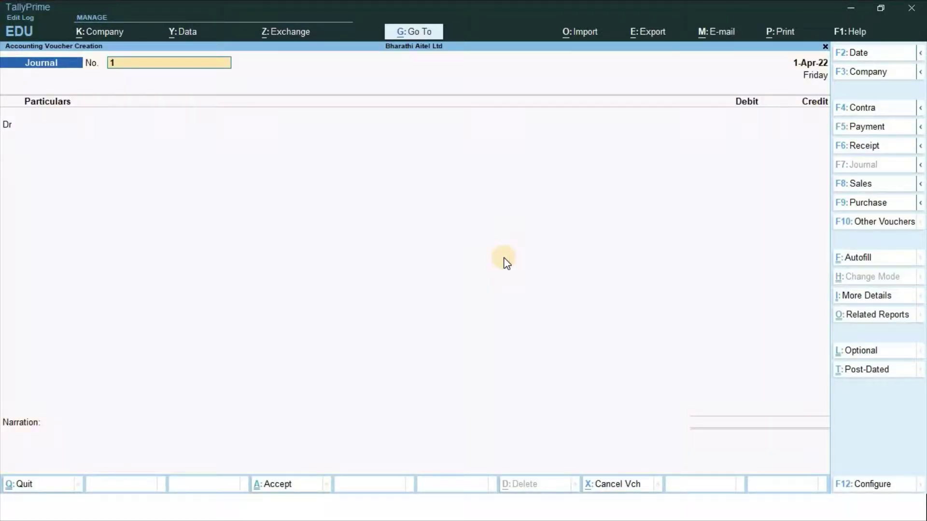
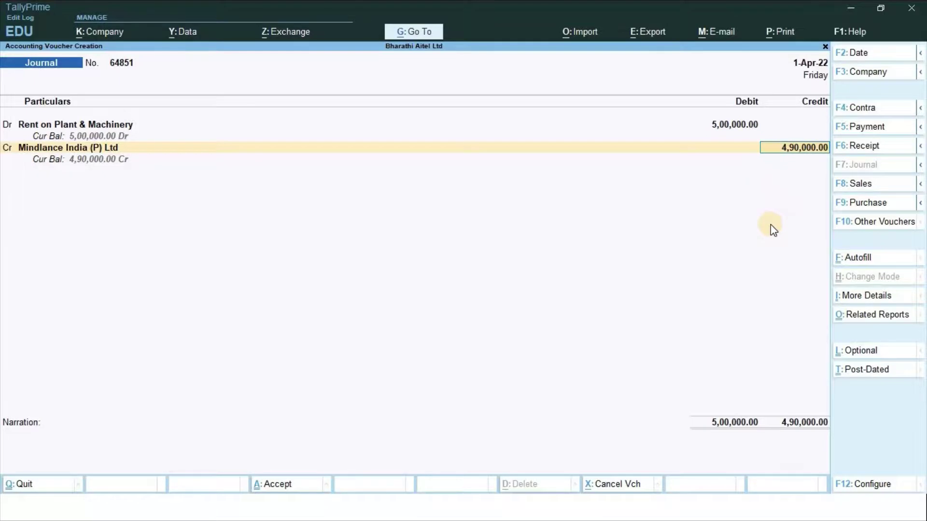
Add Mindlance bill rows 5,00,000 Cr and 10,000 Dr, credit TDS on Plant & Machinery rent 10,000, and save
{"action": "key", "text": "Return"}
{"action": "key", "text": "Return"}
{"action": "key", "text": "Return"}
{"action": "key", "text": "Return"}
{"action": "key", "text": "Return"}
{"action": "key", "text": "Return"}
{"action": "key", "text": "Return"}
{"action": "key", "text": "Return"}
{"action": "key", "text": "Return"}
{"action": "key", "text": "Return"}
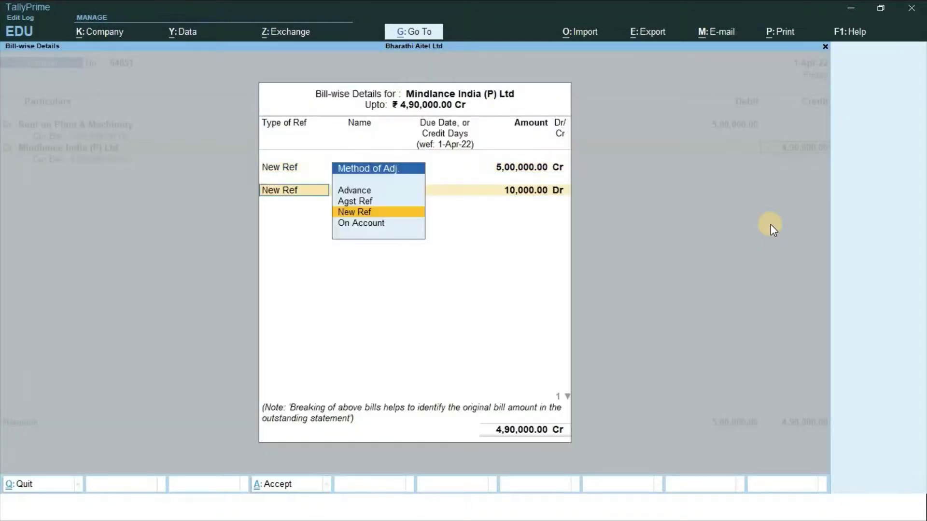
{"action": "key", "text": "Return"}
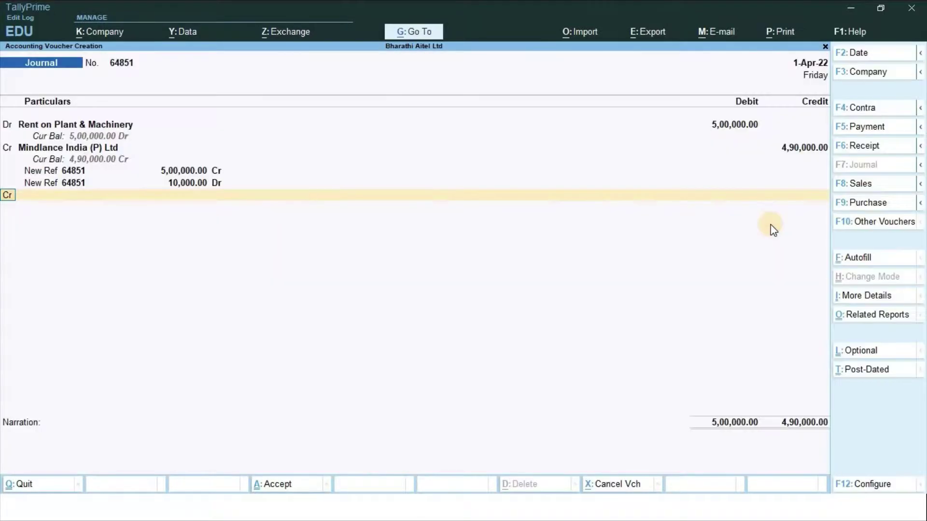
{"action": "type", "text": "Tds"}
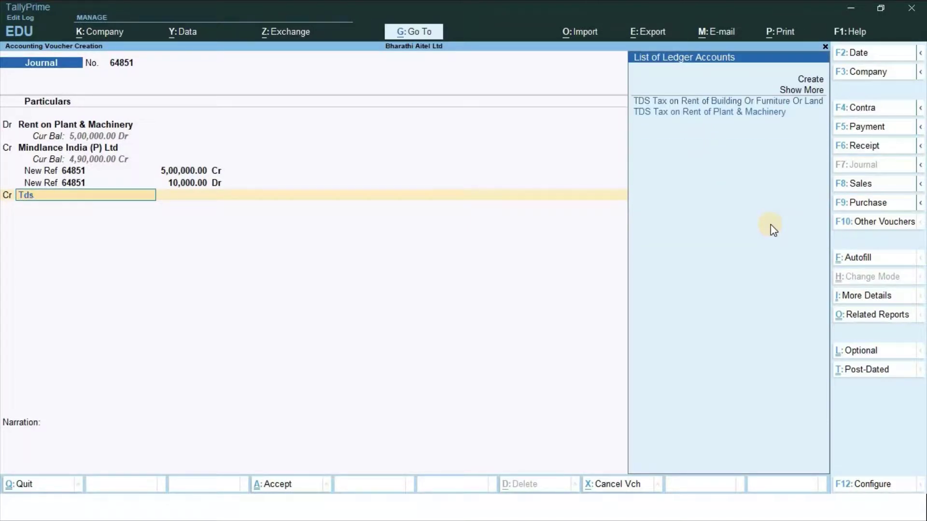
{"action": "key", "text": "Down"}
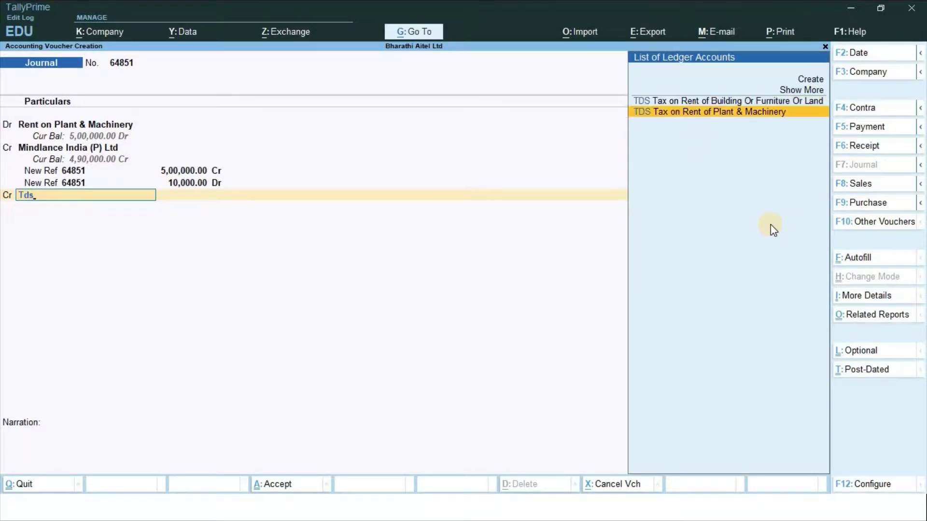
{"action": "key", "text": "Return"}
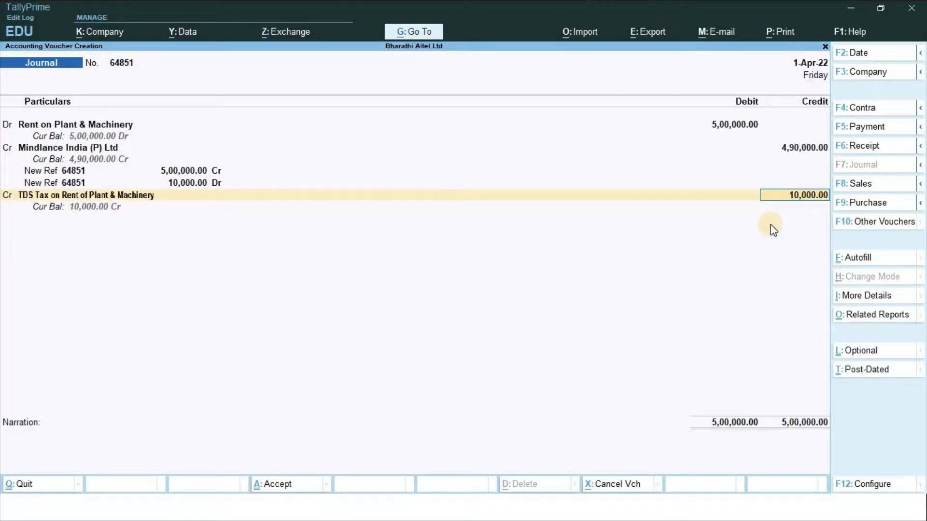
{"action": "key", "text": "Return"}
{"action": "key", "text": "Return"}
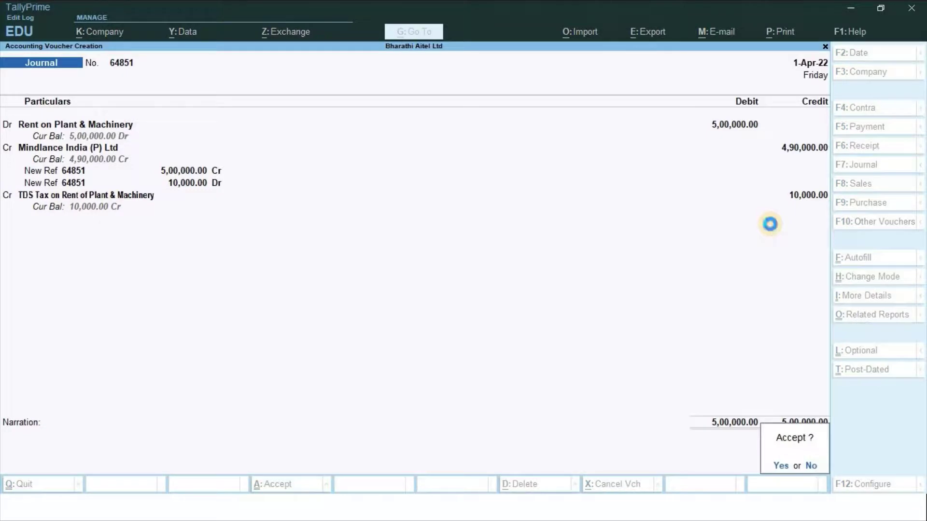
{"action": "key", "text": "Return"}
{"action": "key", "text": "alt+Tab"}
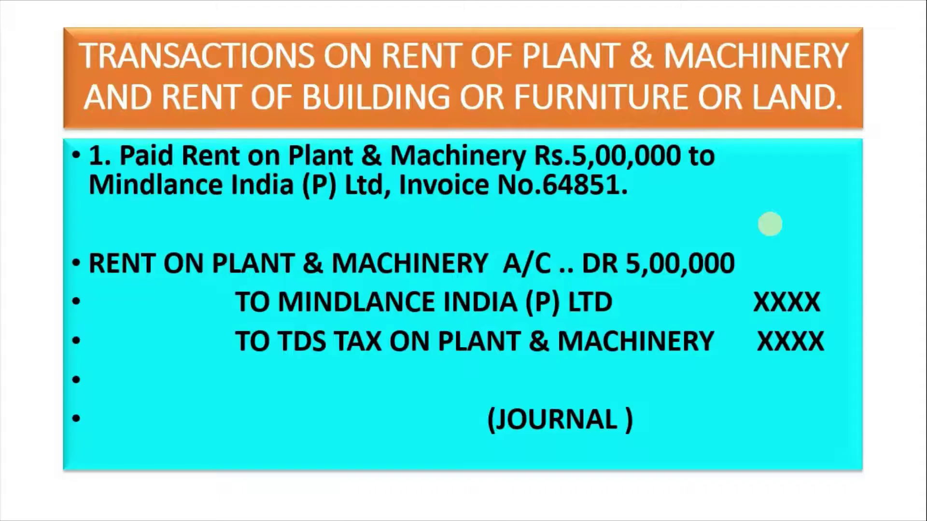
Show the transaction 2 slide (Rent on Building 4,50,000 to HCL Info Systems) and return to TallyPrime
{"action": "left_click", "coordinate": [770, 223]}
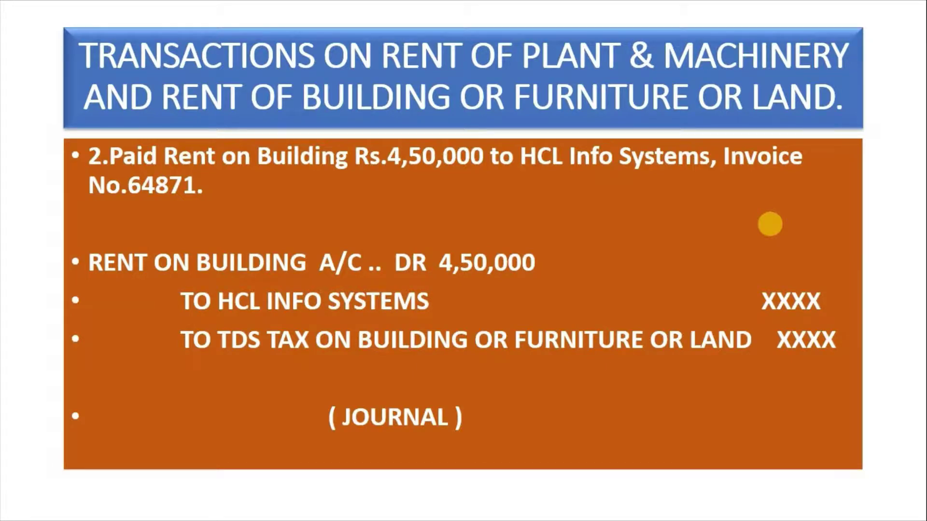
{"action": "key", "text": "alt+Tab"}
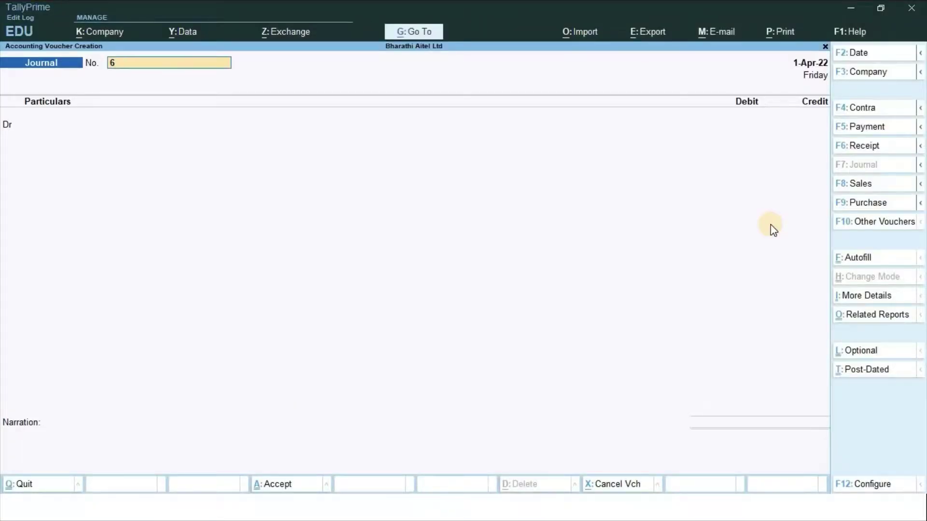
Number the journal 64871 and debit Rent on Building 4,50,000
{"action": "type", "text": "4871"}
{"action": "key", "text": "Return"}
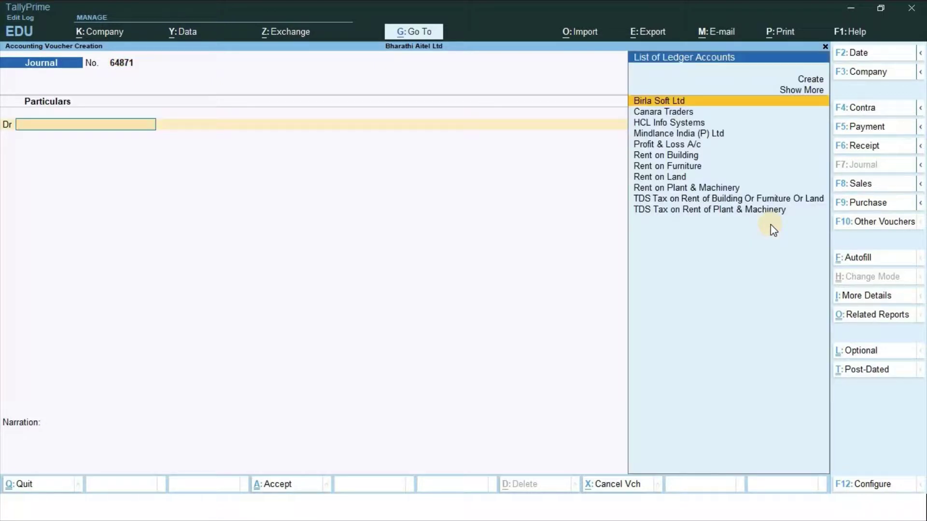
{"action": "key", "text": "alt+Tab"}
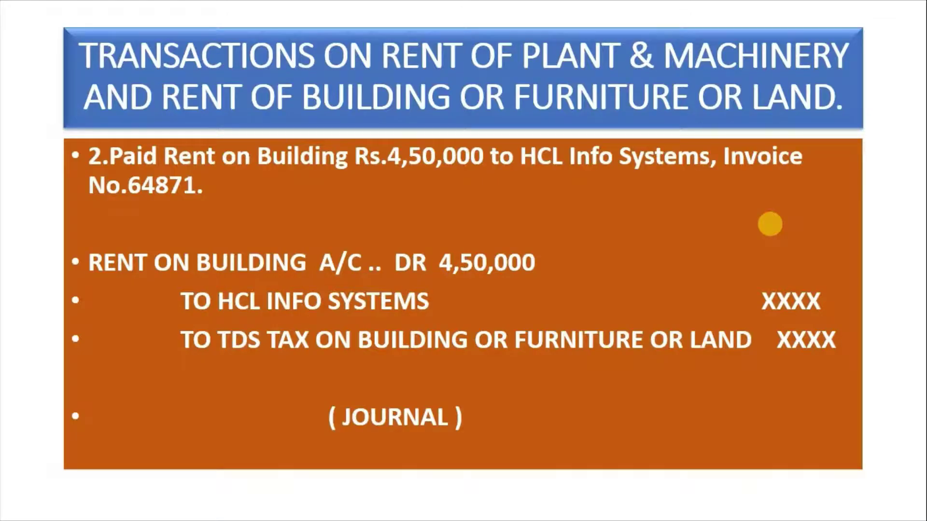
{"action": "key", "text": "alt+Tab"}
{"action": "type", "text": "R"}
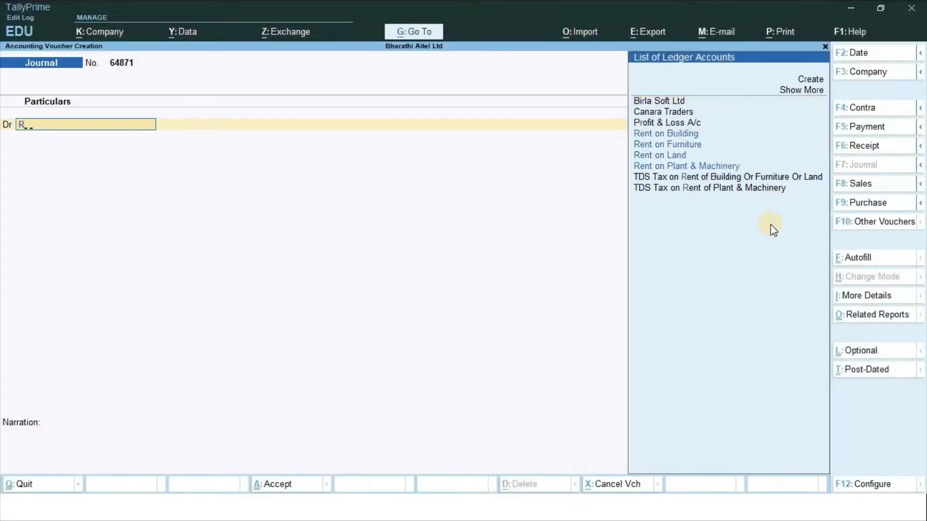
{"action": "type", "text": "ent"}
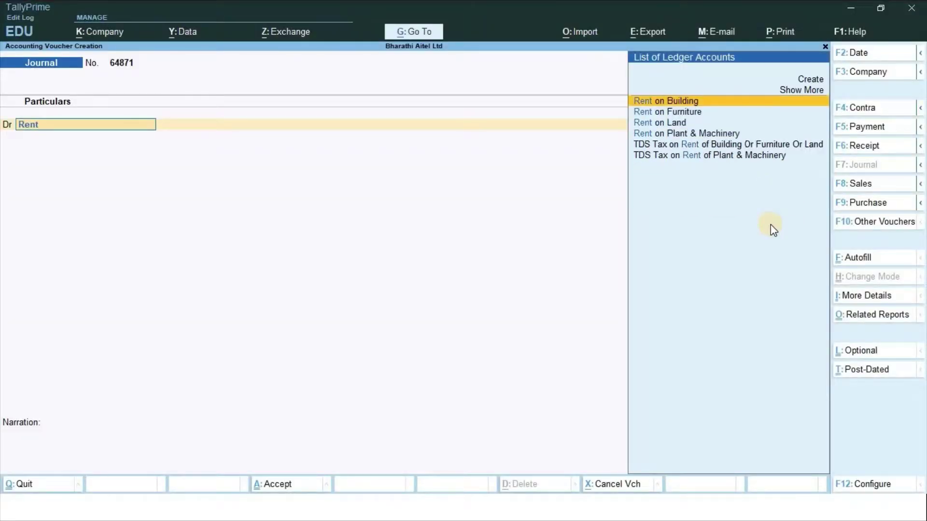
{"action": "key", "text": "Return"}
{"action": "key", "text": "alt+Tab"}
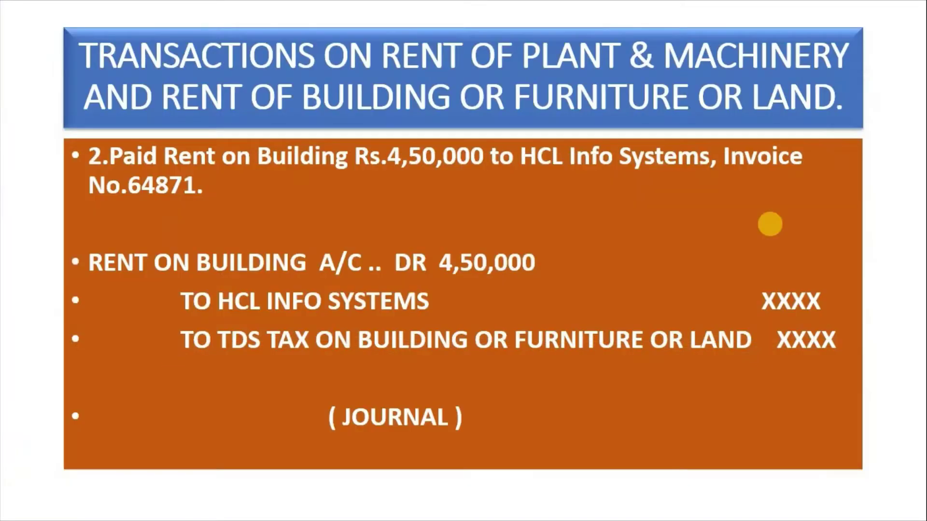
{"action": "key", "text": "alt+Tab"}
{"action": "type", "text": "45000"}
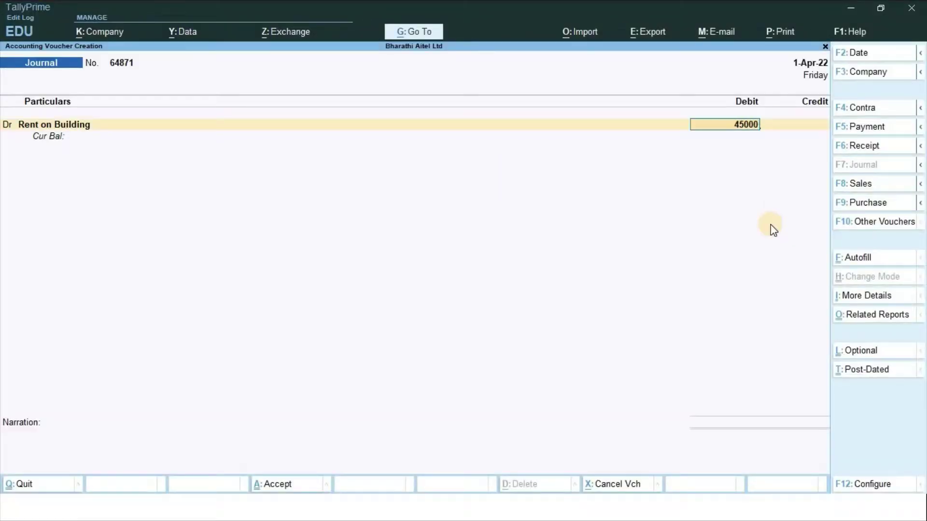
{"action": "type", "text": "0"}
{"action": "key", "text": "Return"}
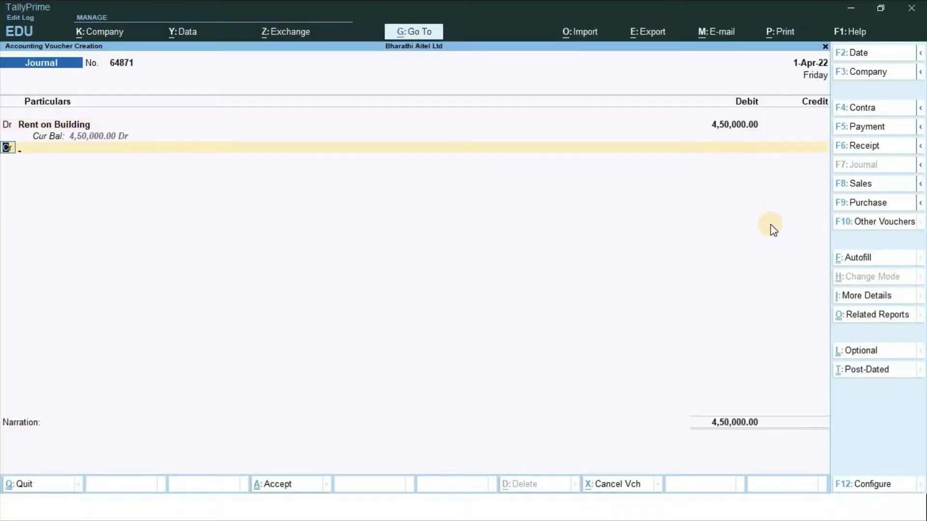
Credit HCL Info Systems 4,05,000 with bill references 64871 for 4,50,000 and 45,000
{"action": "type", "text": "Hcl"}
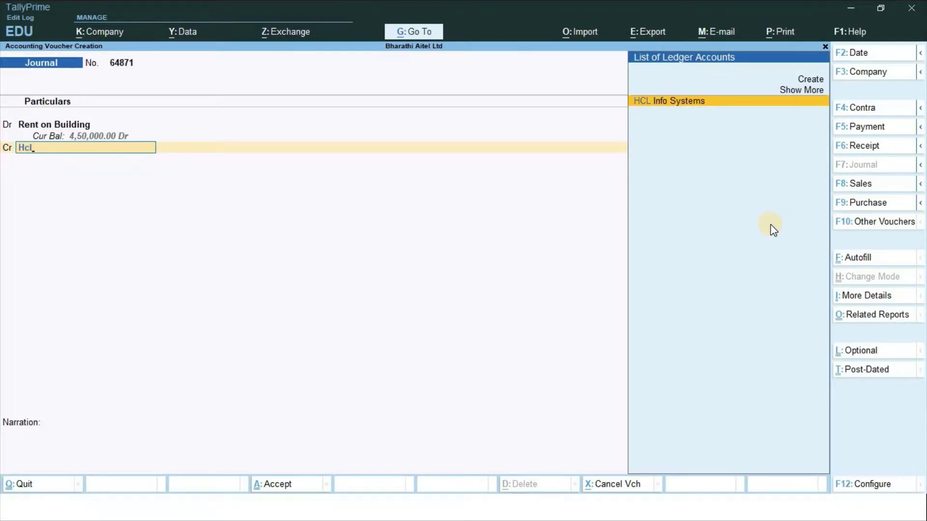
{"action": "key", "text": "Return"}
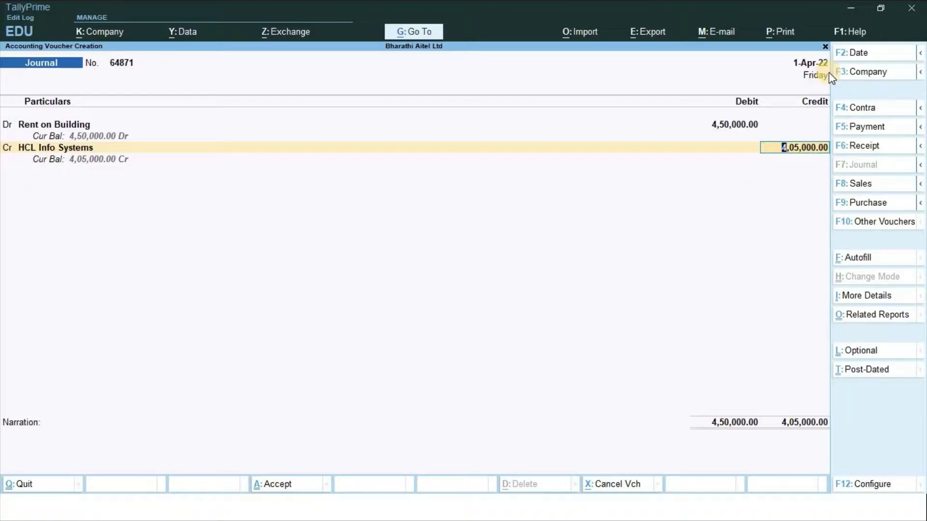
{"action": "key", "text": "Return"}
{"action": "key", "text": "Return"}
{"action": "key", "text": "Return"}
{"action": "key", "text": "Return"}
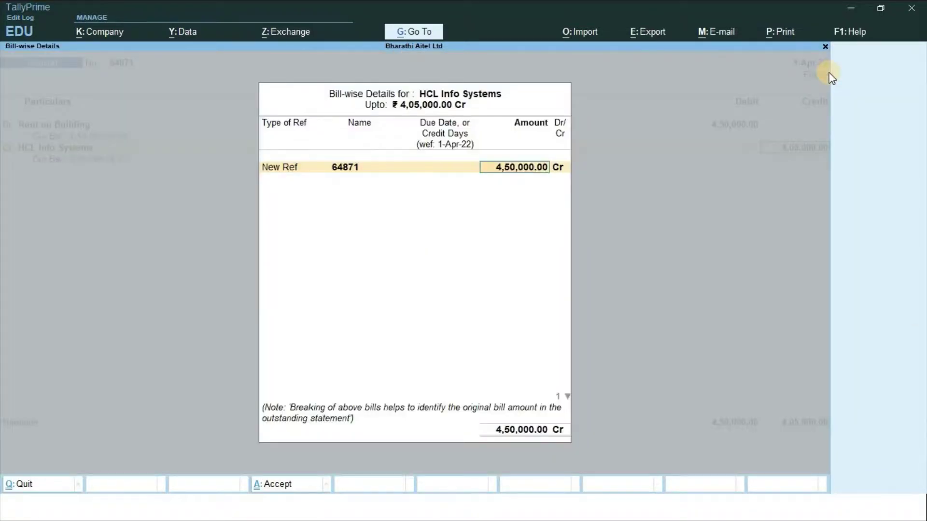
{"action": "key", "text": "Return"}
{"action": "key", "text": "Return"}
{"action": "key", "text": "Return"}
{"action": "key", "text": "Return"}
{"action": "key", "text": "Return"}
{"action": "key", "text": "Return"}
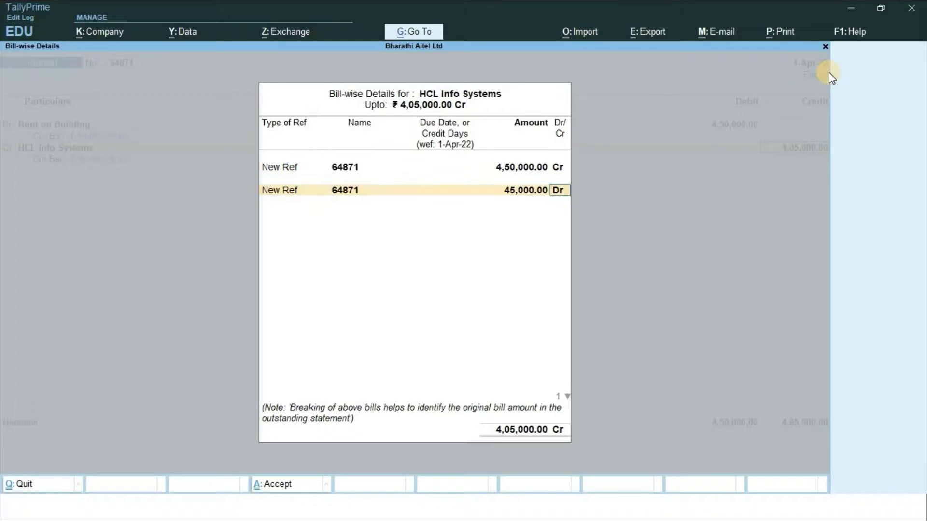
{"action": "key", "text": "Return"}
{"action": "key", "text": "Return"}
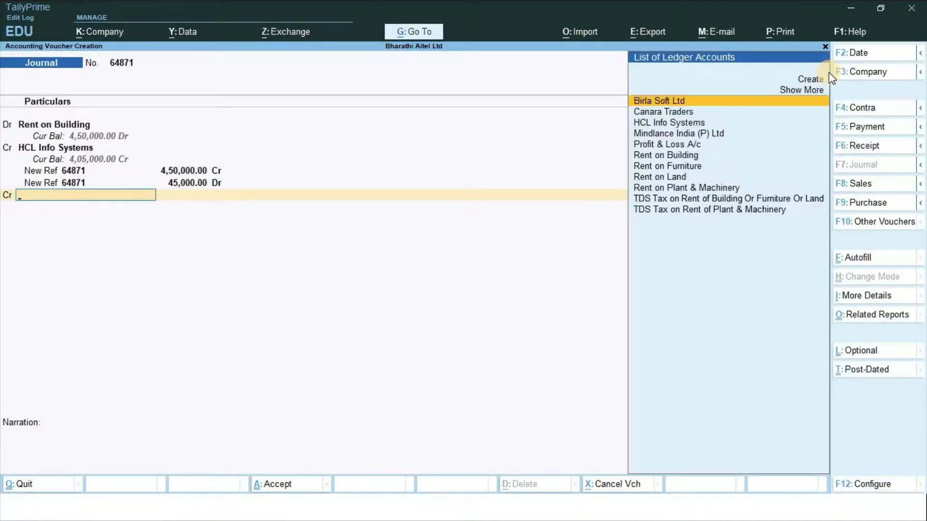
Credit TDS Tax on Rent of Building Or Furniture Or Land 45,000 and save the voucher
{"action": "type", "text": "Tds"}
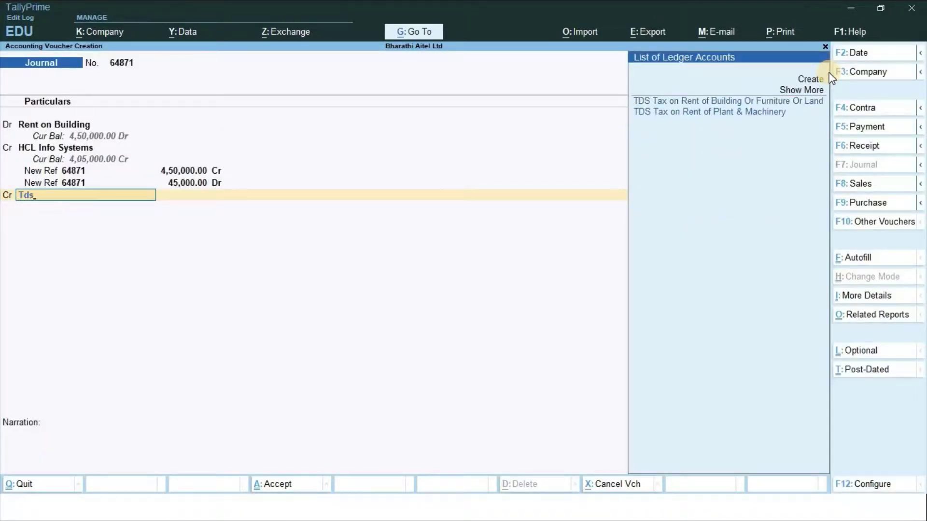
{"action": "key", "text": "Down"}
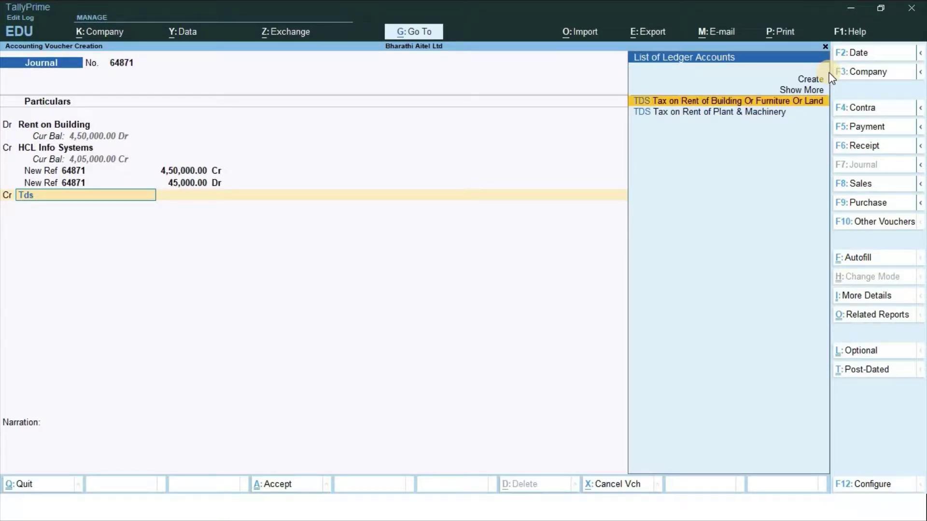
{"action": "key", "text": "Return"}
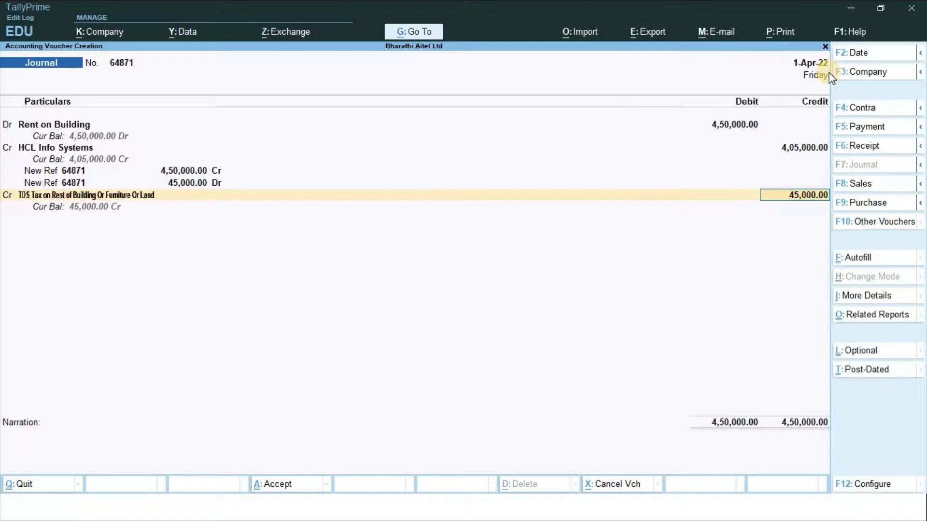
{"action": "key", "text": "Return"}
{"action": "key", "text": "Return"}
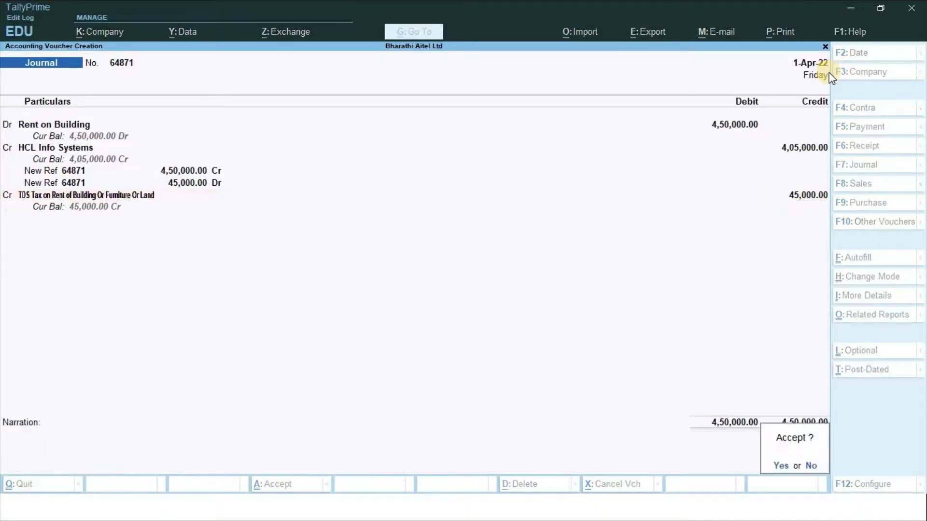
{"action": "key", "text": "Return"}
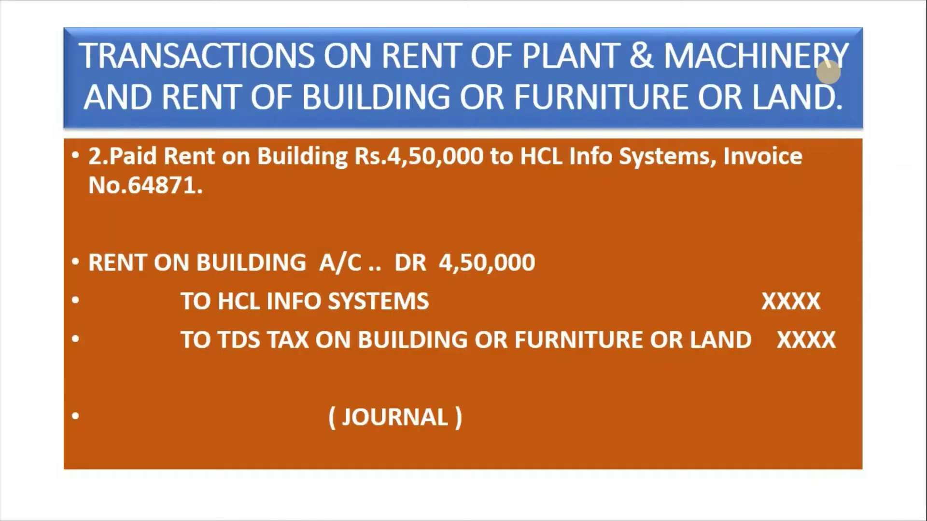
Show the transaction 3 slide (Rent on Furniture 6,00,000 to Birla Soft Ltd) and return to TallyPrime
{"action": "left_click", "coordinate": [829, 73]}
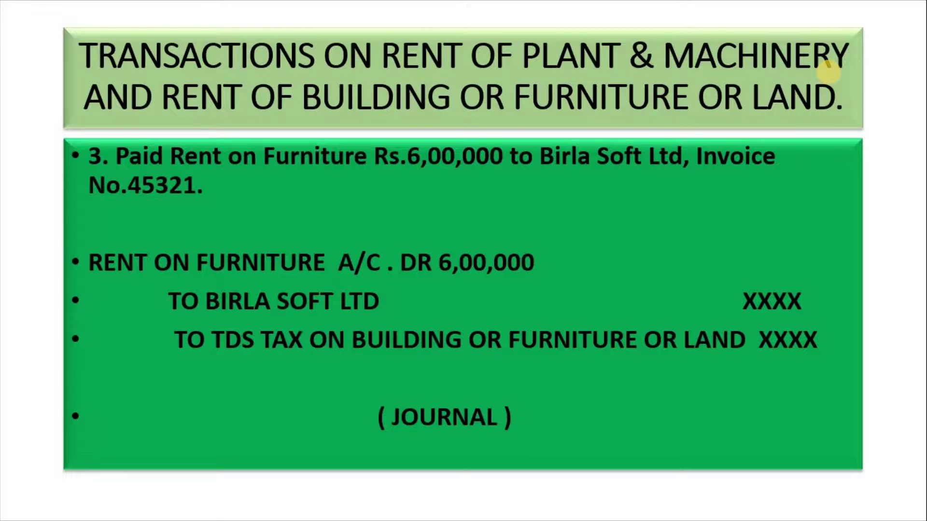
{"action": "key", "text": "alt+Tab"}
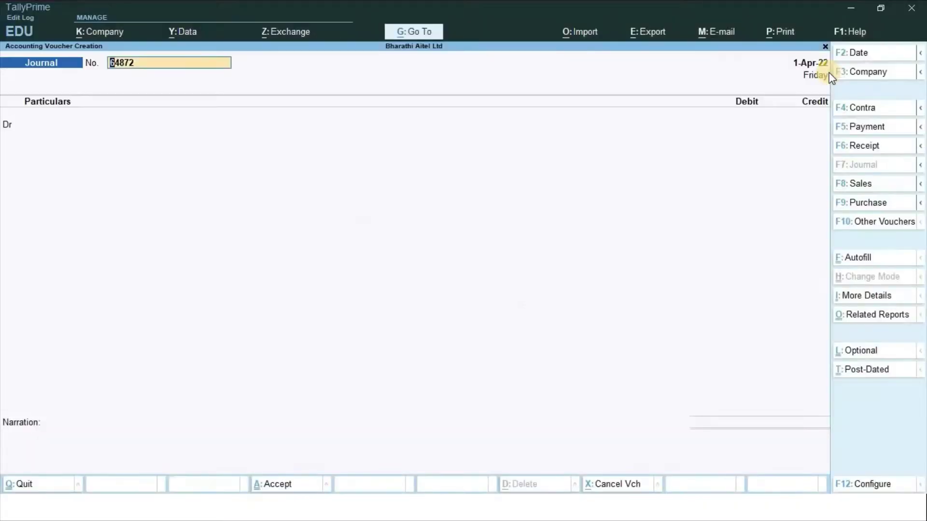
Number the journal 45321 and debit Rent on Furniture 6,00,000
{"action": "type", "text": "45321"}
{"action": "key", "text": "Return"}
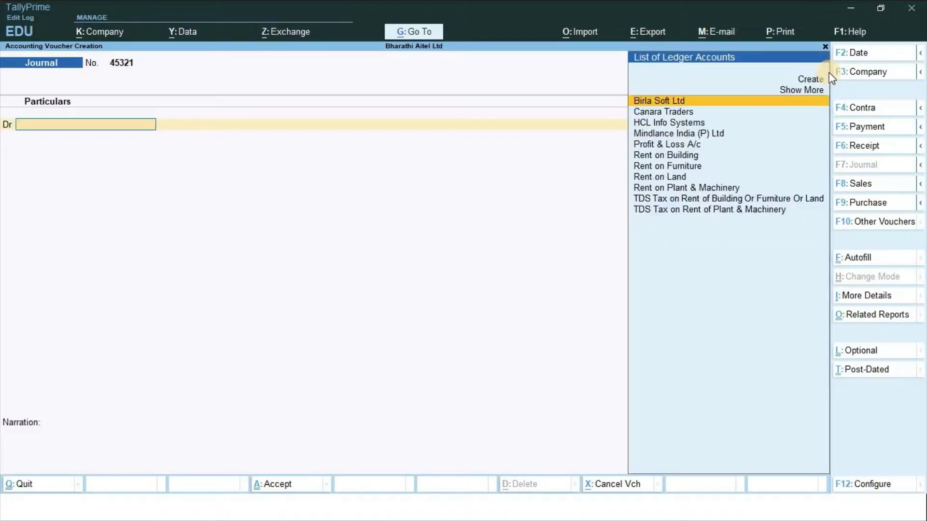
{"action": "type", "text": "Rent"}
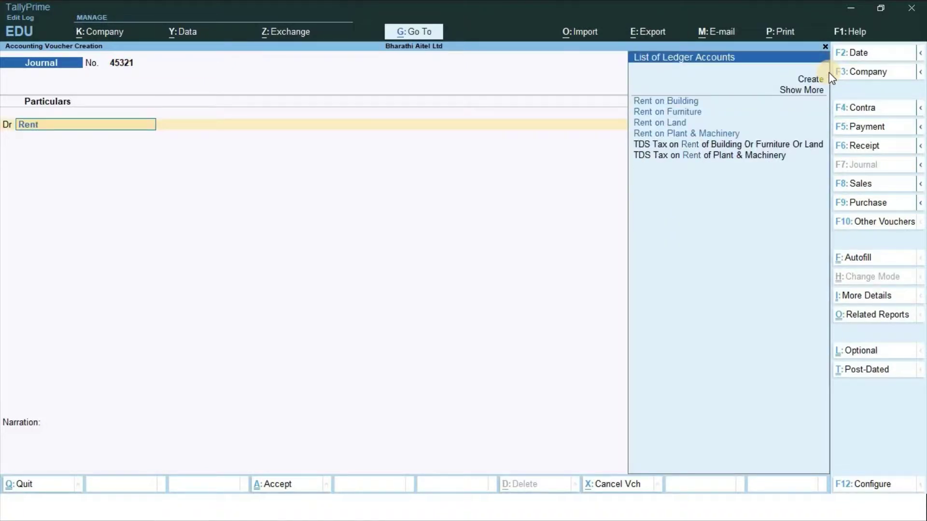
{"action": "key", "text": "Down"}
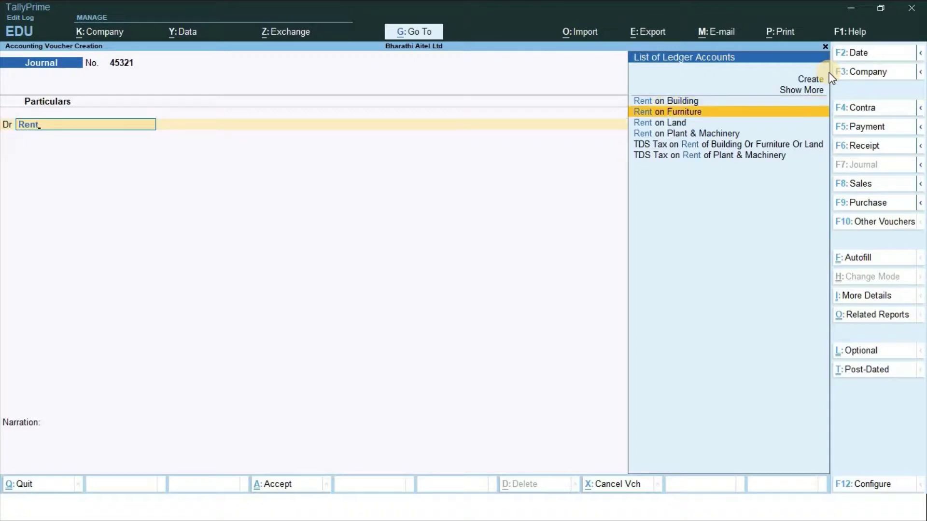
{"action": "key", "text": "Return"}
{"action": "key", "text": "alt+Tab"}
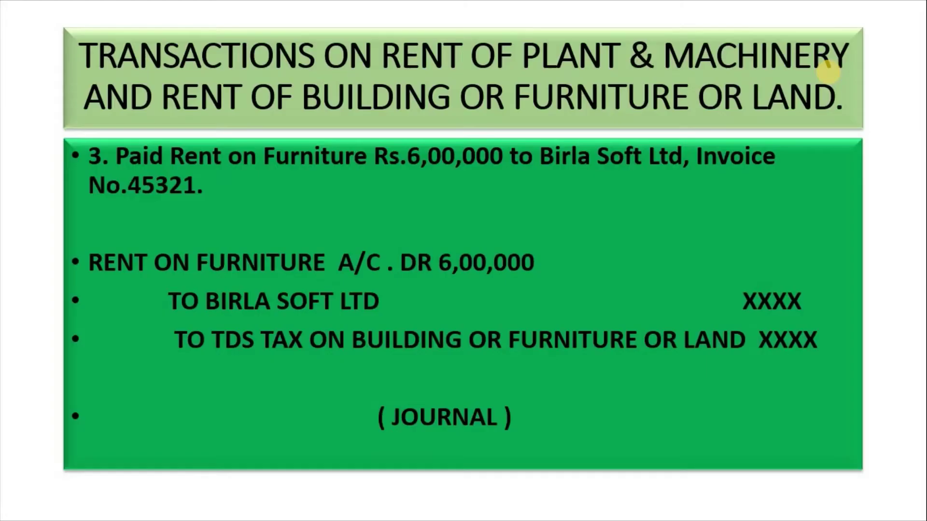
{"action": "key", "text": "alt+Tab"}
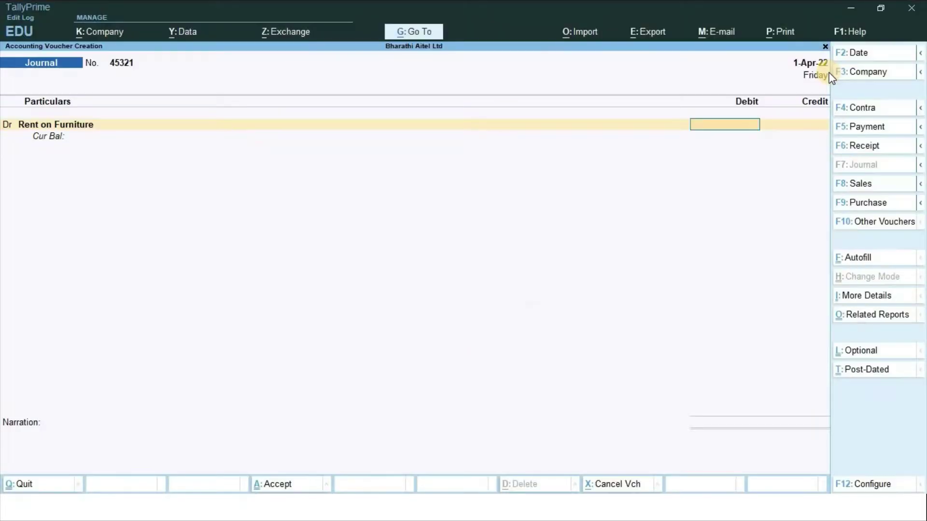
{"action": "type", "text": "600000"}
{"action": "key", "text": "Return"}
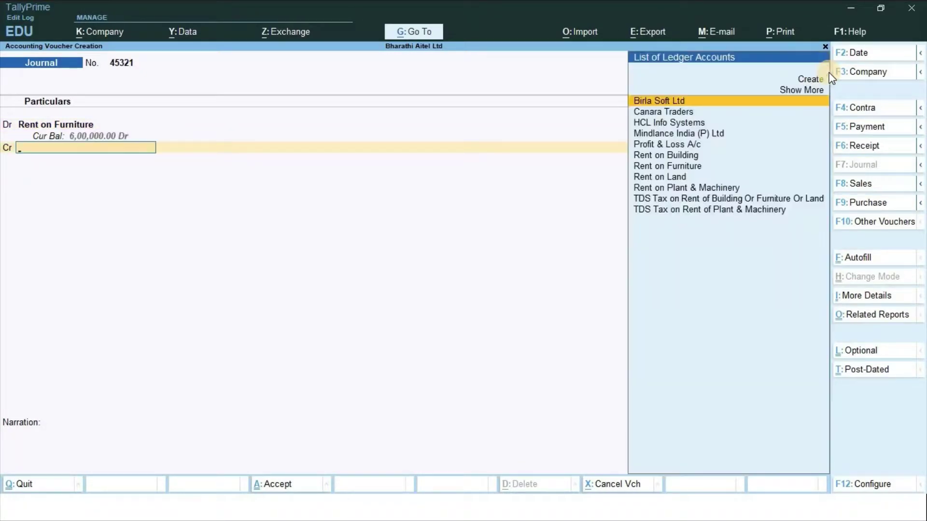
Credit Birla Soft Ltd 5,40,000 with a new bill reference 45321
{"action": "key", "text": "alt+Tab"}
{"action": "key", "text": "alt+Tab"}
{"action": "type", "text": "Bi"}
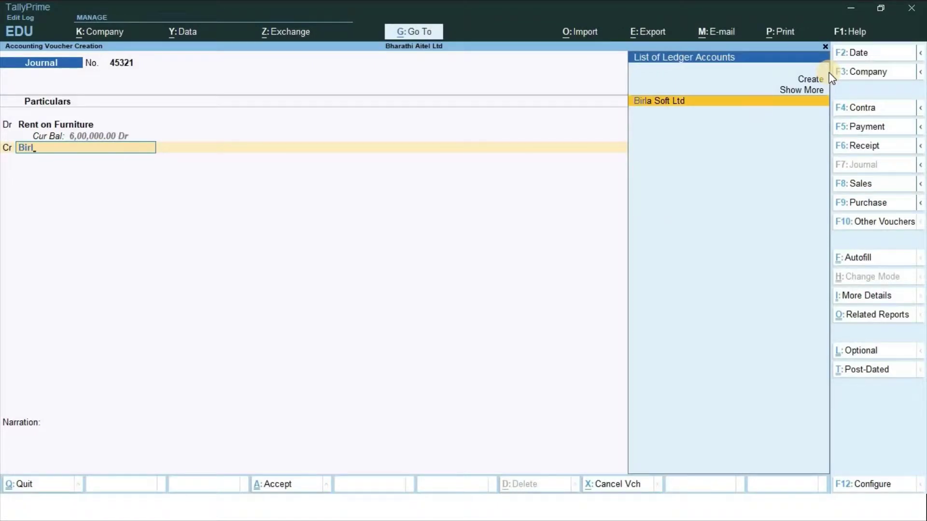
{"action": "key", "text": "Return"}
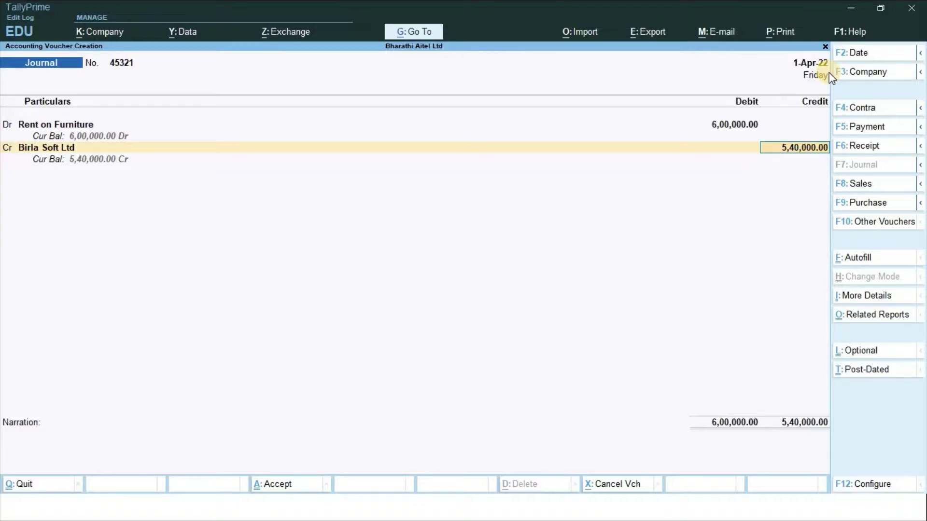
{"action": "key", "text": "Return"}
{"action": "key", "text": "Return"}
{"action": "key", "text": "Return"}
{"action": "key", "text": "Return"}
{"action": "key", "text": "Return"}
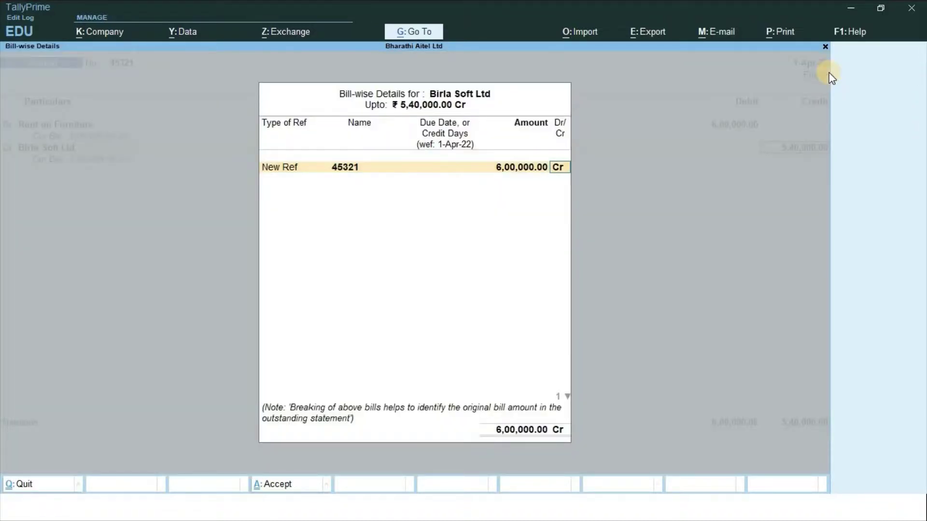
{"action": "key", "text": "Return"}
{"action": "key", "text": "Return"}
{"action": "key", "text": "Return"}
{"action": "key", "text": "Return"}
{"action": "key", "text": "Return"}
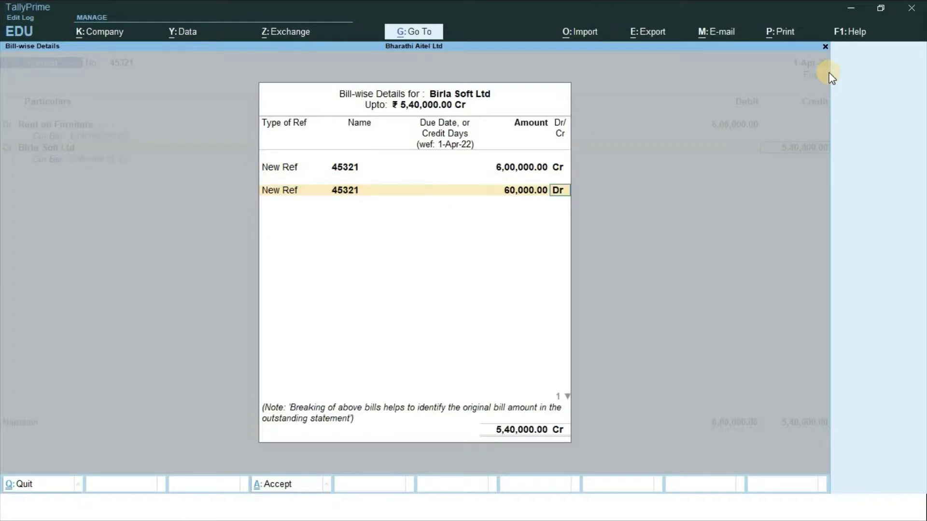
{"action": "key", "text": "Return"}
Credit TDS Tax on Rent of Building Or Furniture Or Land 60,000
{"action": "type", "text": "T"}
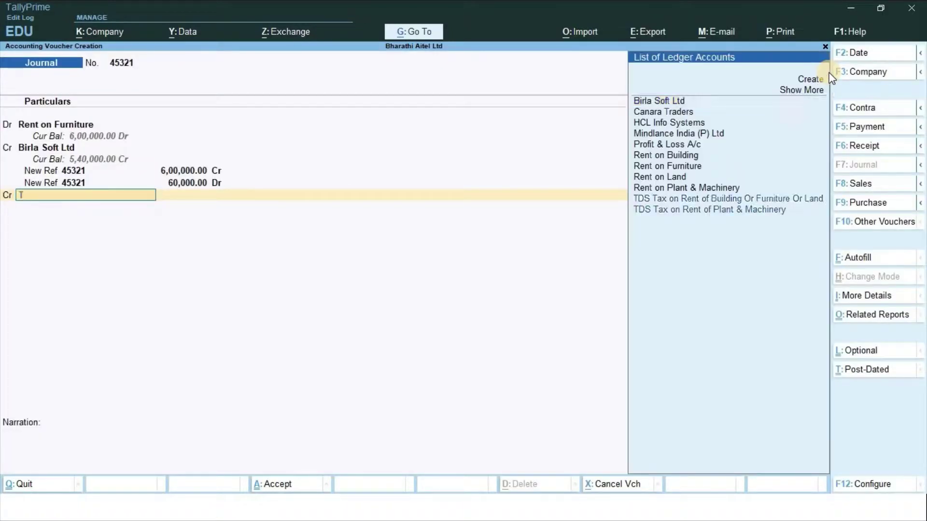
{"action": "type", "text": "ds"}
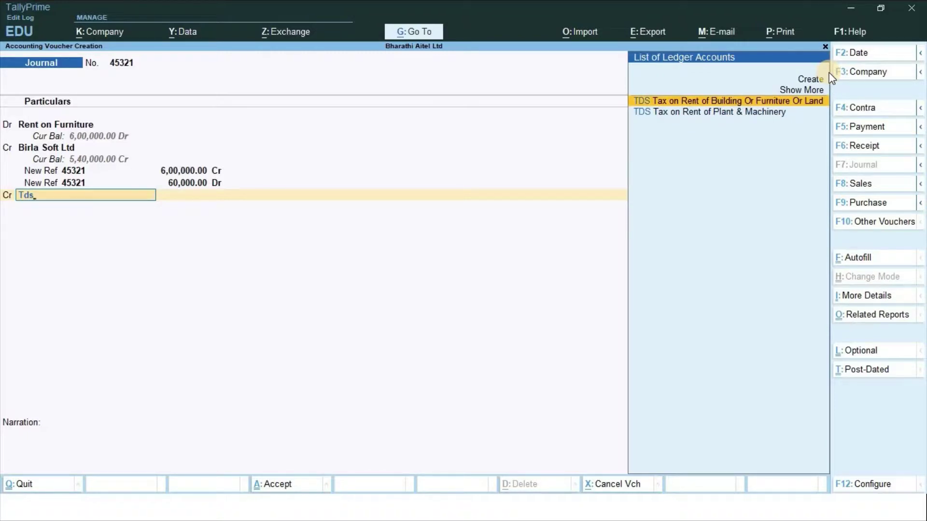
{"action": "key", "text": "Return"}
{"action": "key", "text": "Return"}
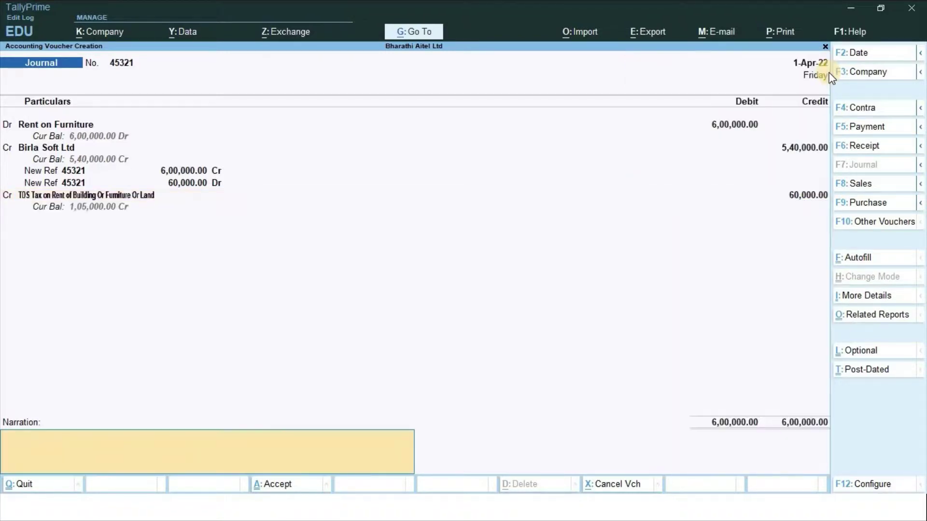
{"action": "key", "text": "Return"}
{"action": "key", "text": "Return"}
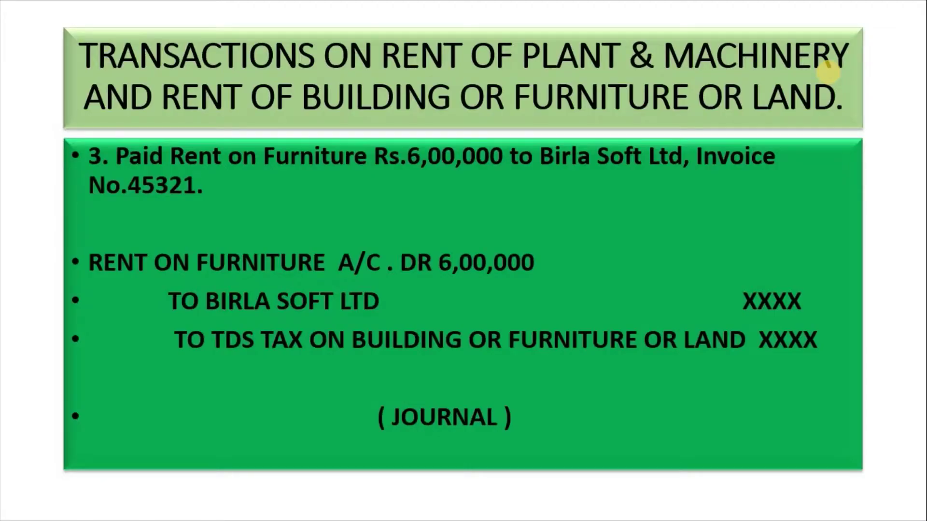
Following the transaction 4 slide, number the journal 95124 and debit Rent on Land 7,50,000
{"action": "key", "text": "Right"}
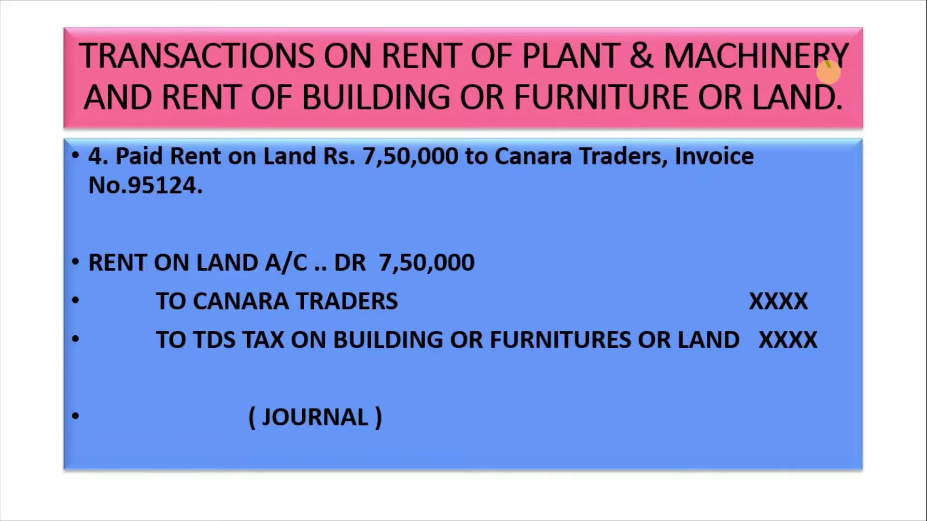
{"action": "key", "text": "alt+Tab"}
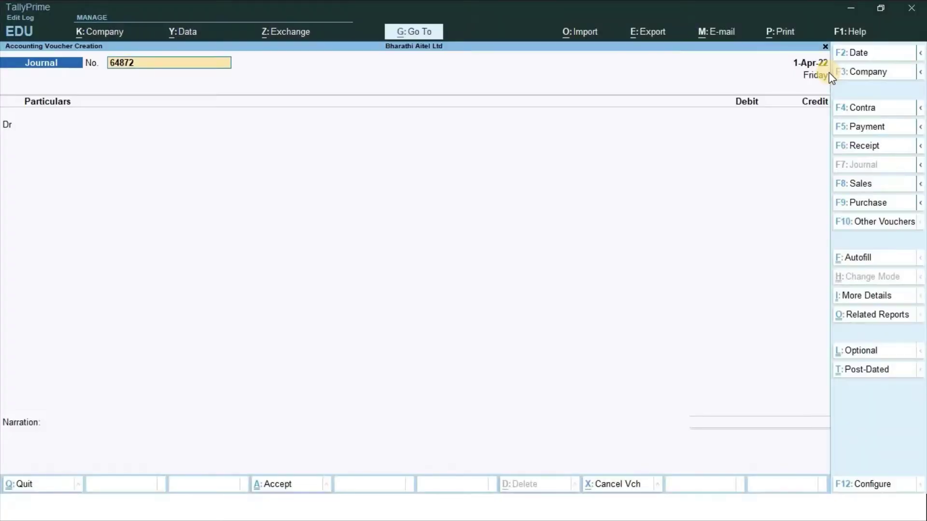
{"action": "type", "text": "95124"}
{"action": "key", "text": "Return"}
{"action": "type", "text": "Rent"}
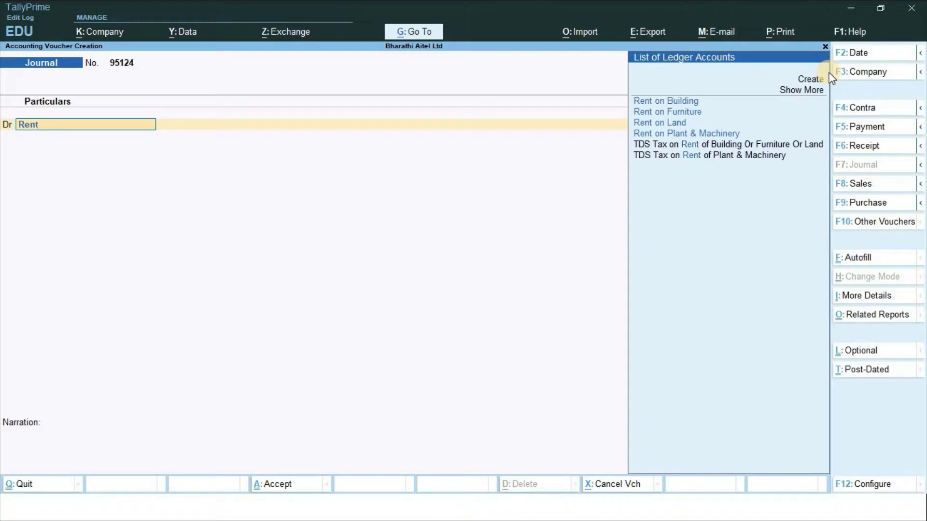
{"action": "key", "text": "Down"}
{"action": "key", "text": "Down"}
{"action": "key", "text": "Down"}
{"action": "key", "text": "Return"}
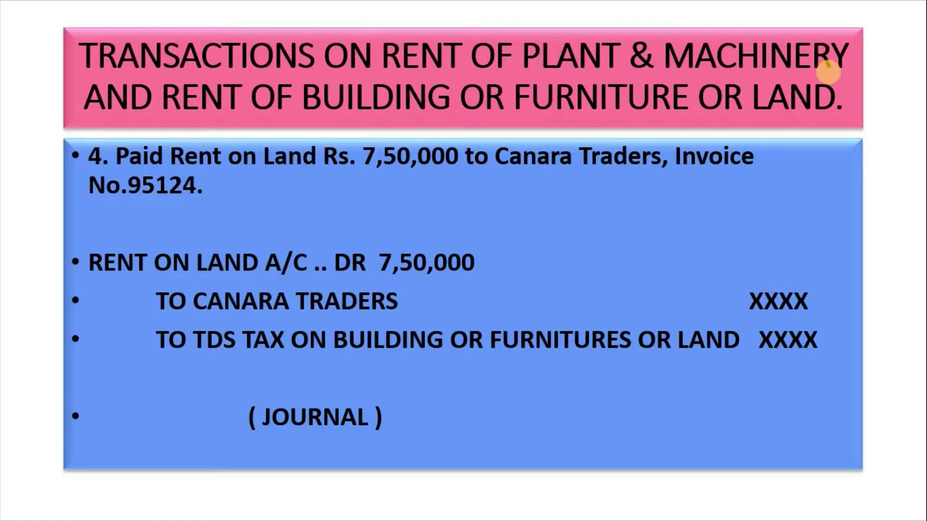
{"action": "key", "text": "alt+Tab"}
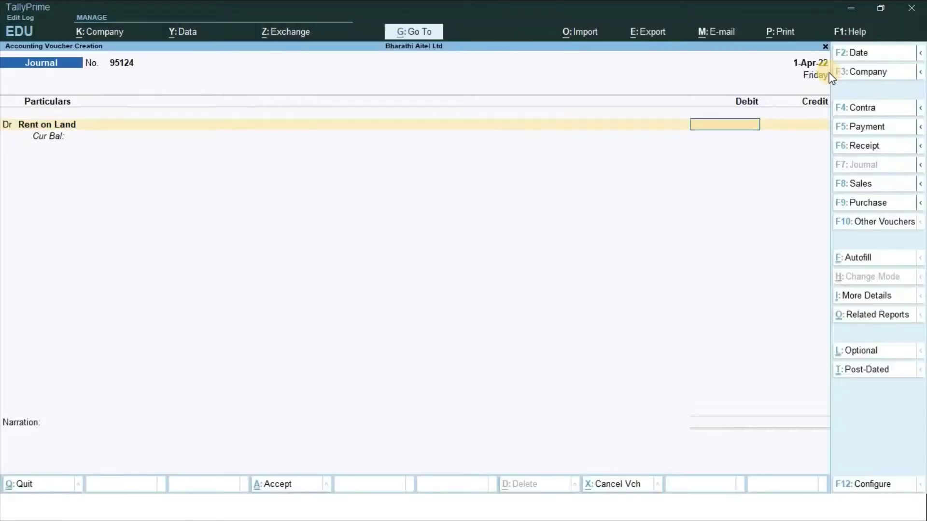
{"action": "type", "text": "750000"}
{"action": "key", "text": "Return"}
{"action": "key", "text": "Return"}
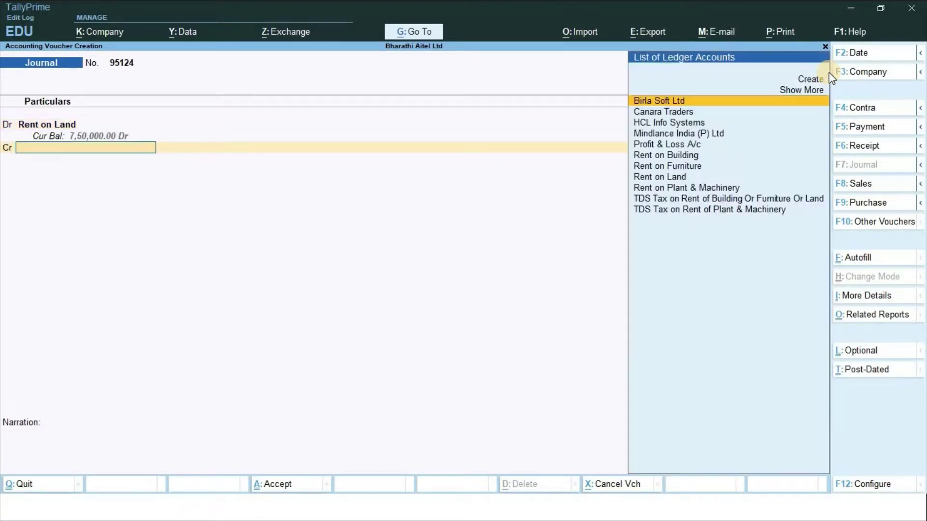
Credit Canara Traders 6,00,000, splitting the bill-wise references
{"action": "key", "text": "alt+Tab"}
{"action": "key", "text": "alt+Tab"}
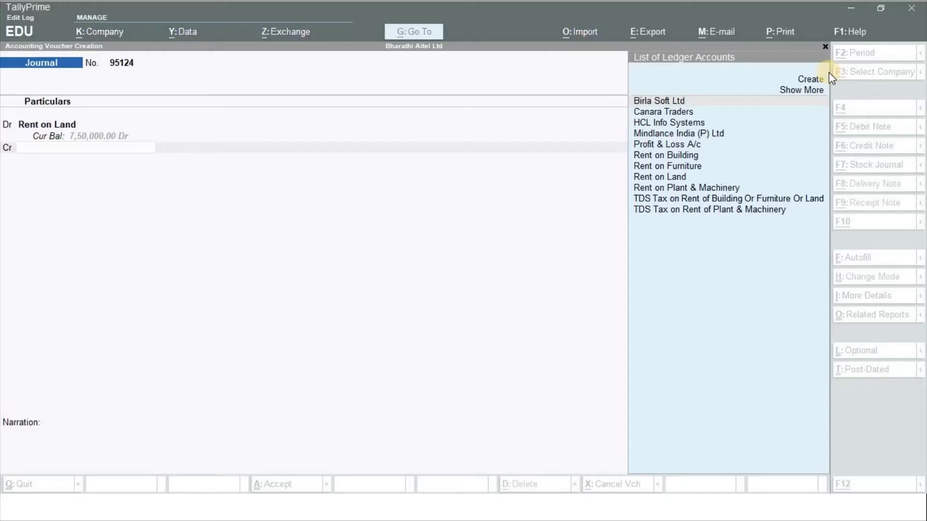
{"action": "type", "text": "Can"}
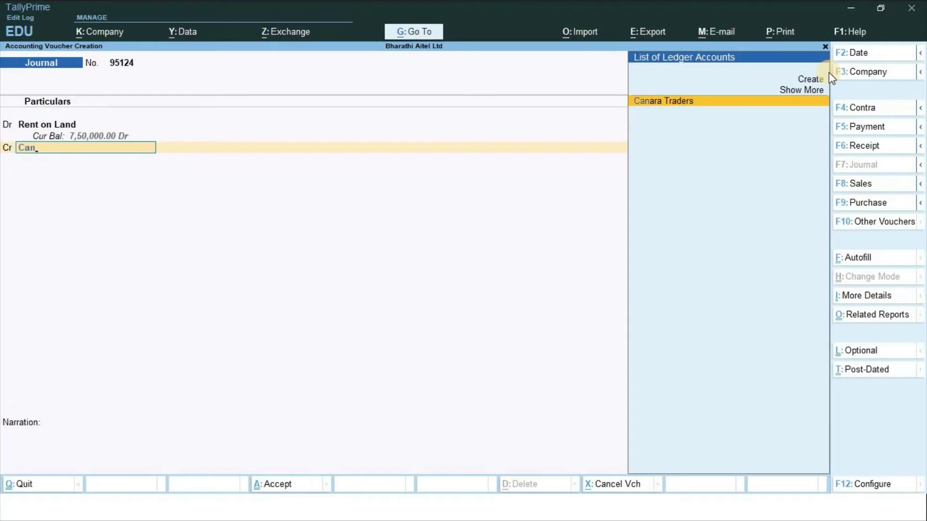
{"action": "key", "text": "Return"}
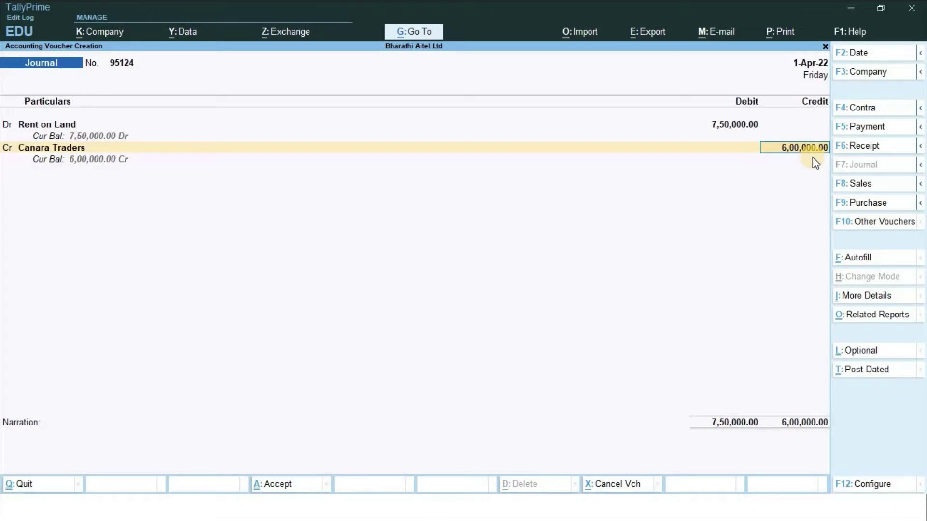
{"action": "key", "text": "Return"}
{"action": "key", "text": "Return"}
{"action": "key", "text": "Return"}
{"action": "key", "text": "Return"}
{"action": "key", "text": "Return"}
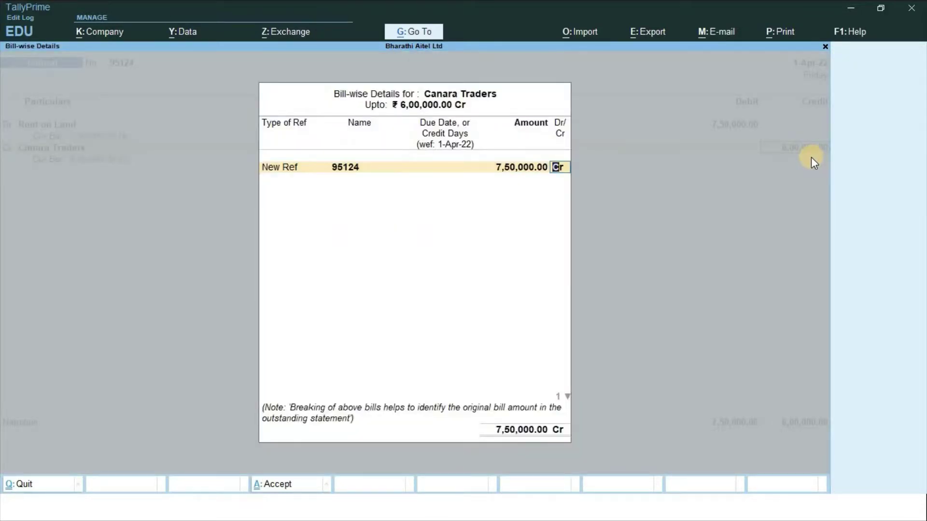
{"action": "key", "text": "Return"}
{"action": "key", "text": "Return"}
{"action": "key", "text": "Return"}
{"action": "key", "text": "Return"}
{"action": "key", "text": "Return"}
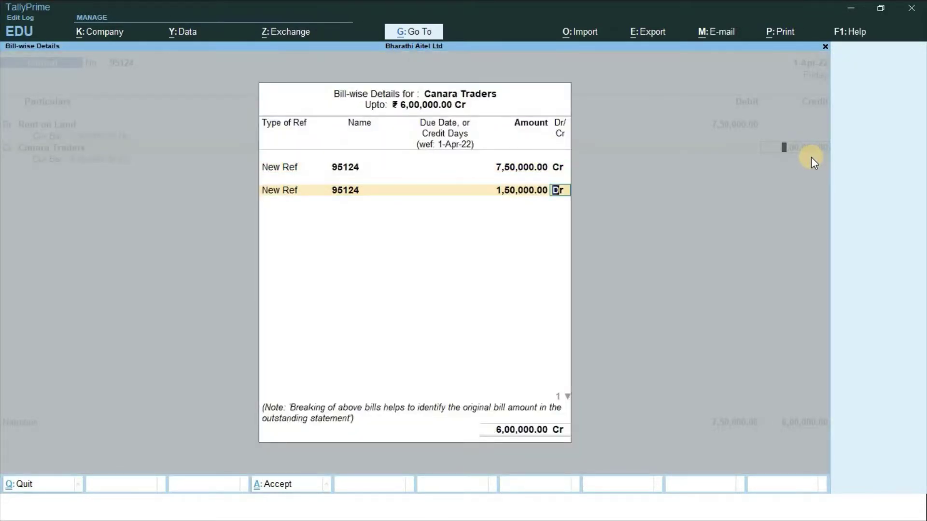
{"action": "key", "text": "Return"}
Credit TDS Tax on Rent of Building Or Furniture Or Land 1,50,000 and finish the journal
{"action": "type", "text": "Tds"}
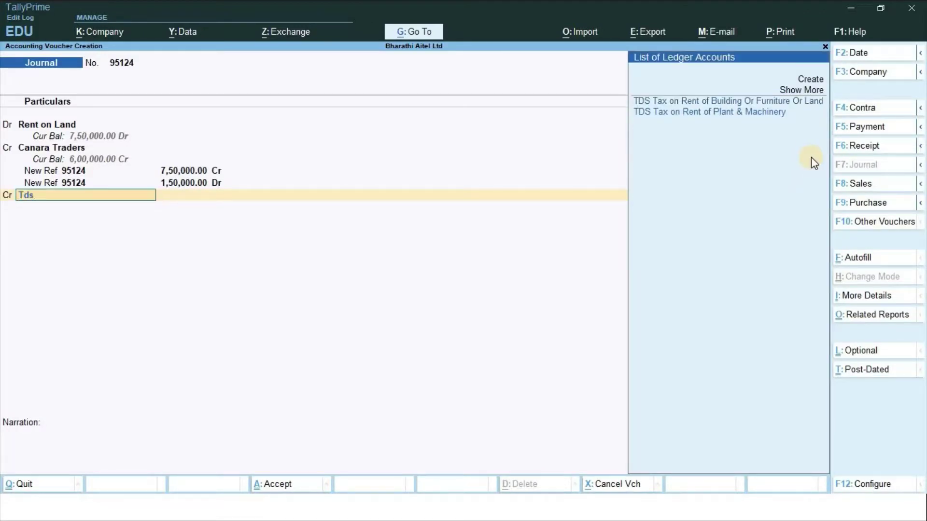
{"action": "key", "text": "Down"}
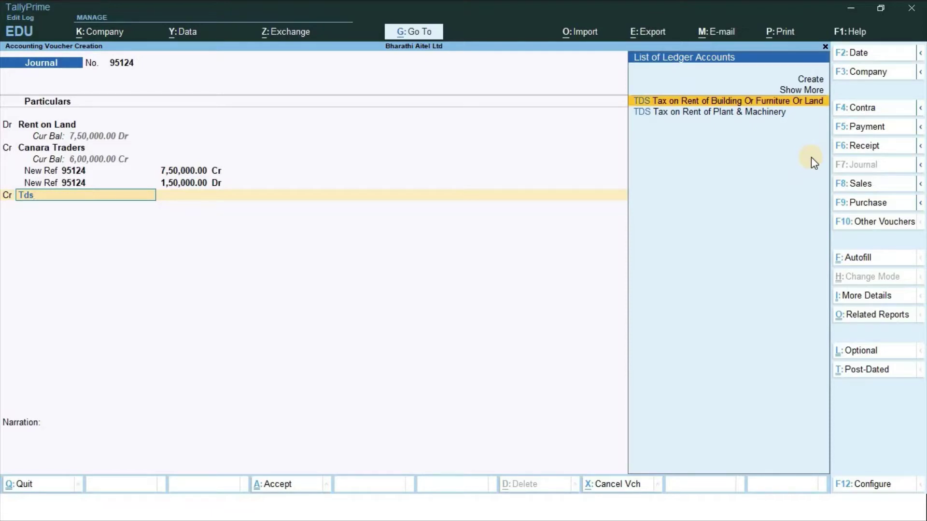
{"action": "key", "text": "Return"}
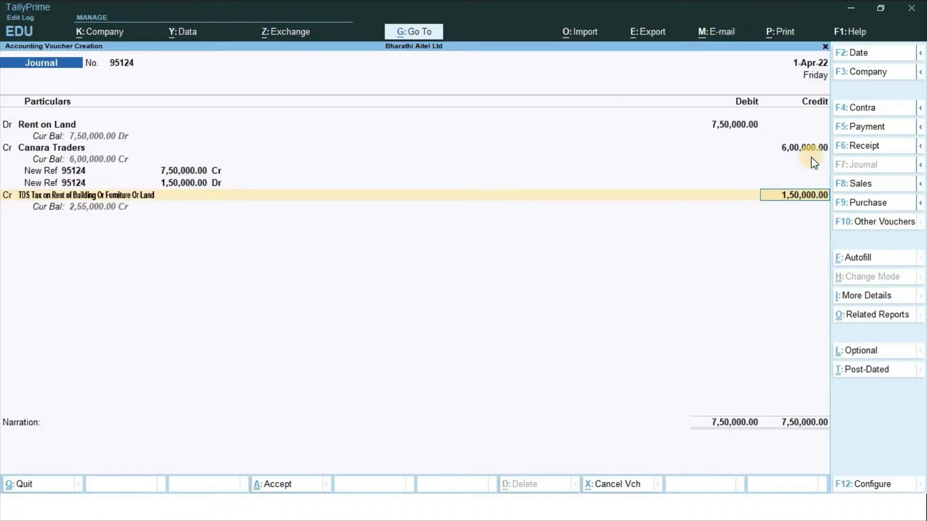
{"action": "key", "text": "Return"}
{"action": "key", "text": "Return"}
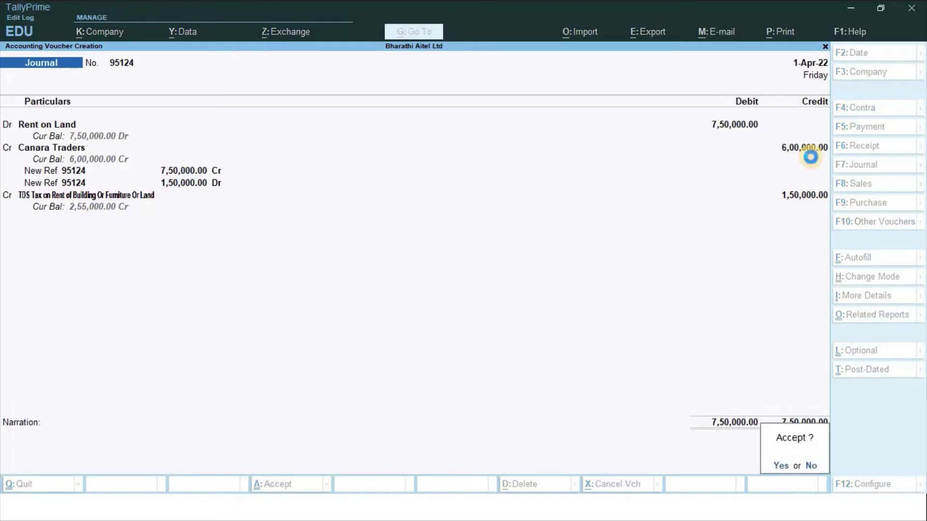
{"action": "key", "text": "Return"}
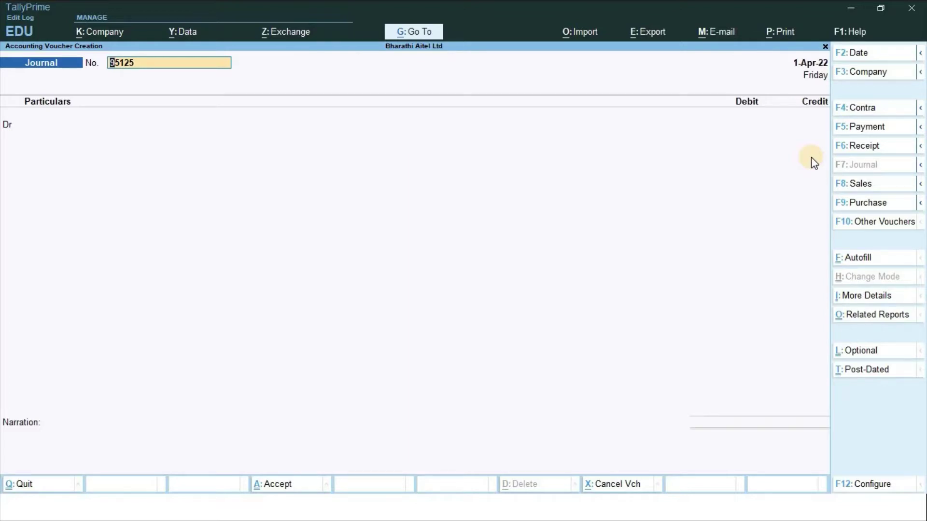
In a Payment voucher, debit Plant & Machinery rent TDS 10,000 against Jrnl/64851/1
{"action": "key", "text": "F5"}
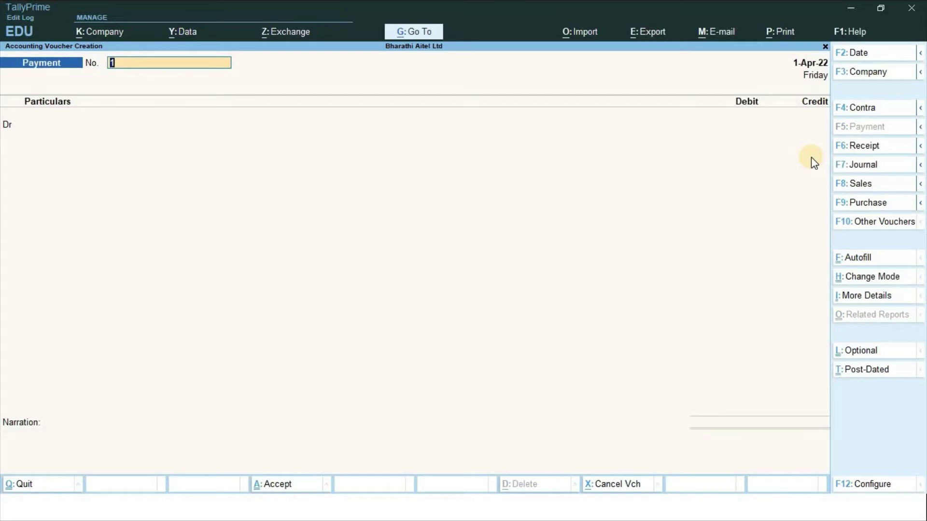
{"action": "key", "text": "Return"}
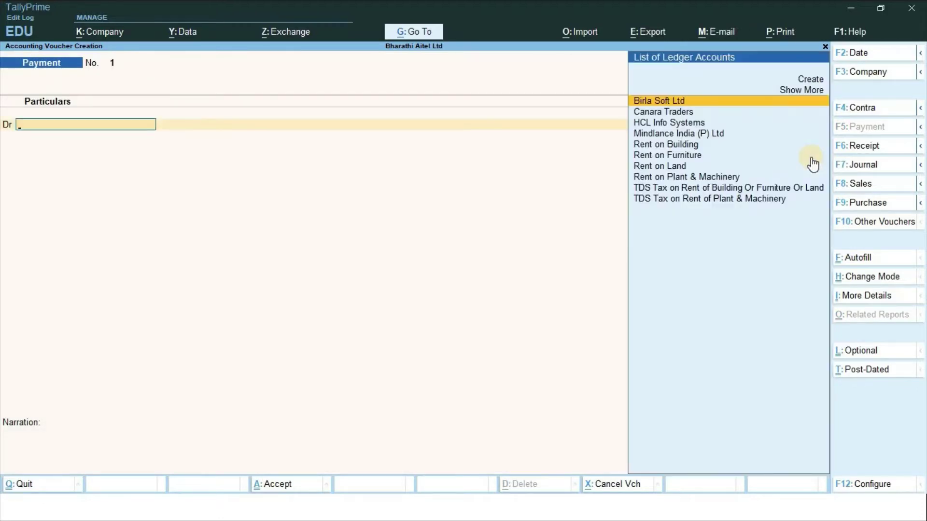
{"action": "type", "text": "Tds"}
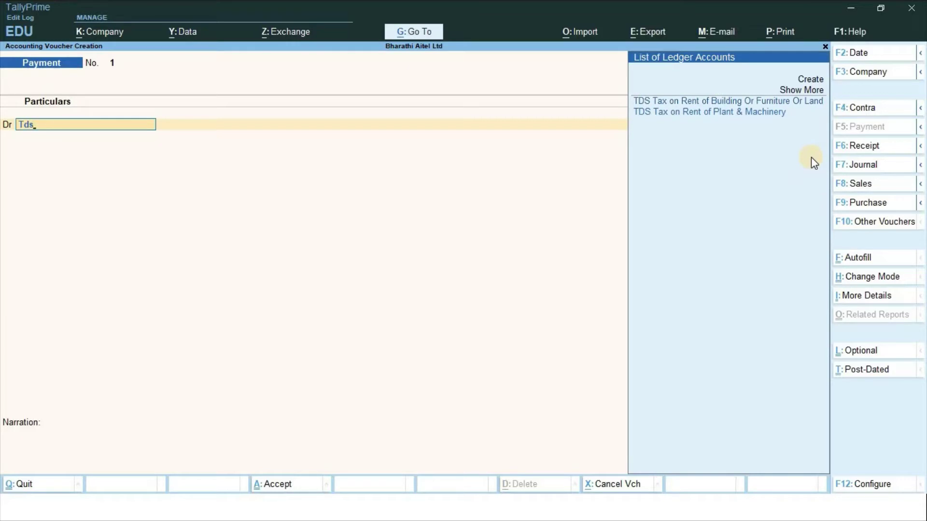
{"action": "key", "text": "Down"}
{"action": "key", "text": "Return"}
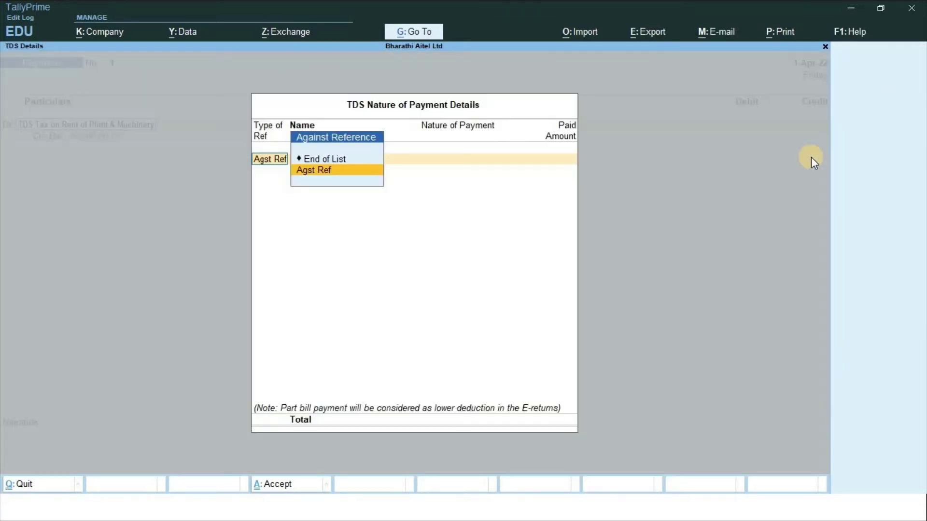
{"action": "key", "text": "Return"}
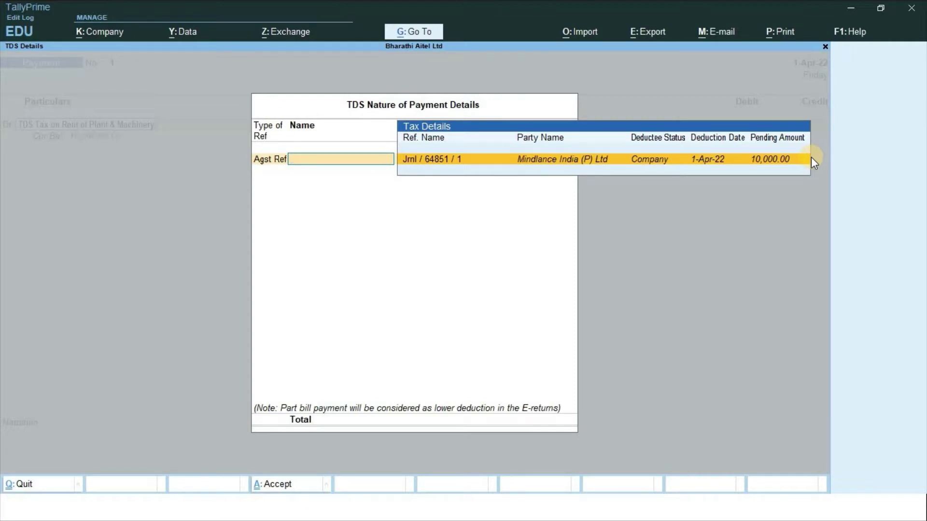
{"action": "key", "text": "Return"}
{"action": "key", "text": "Return"}
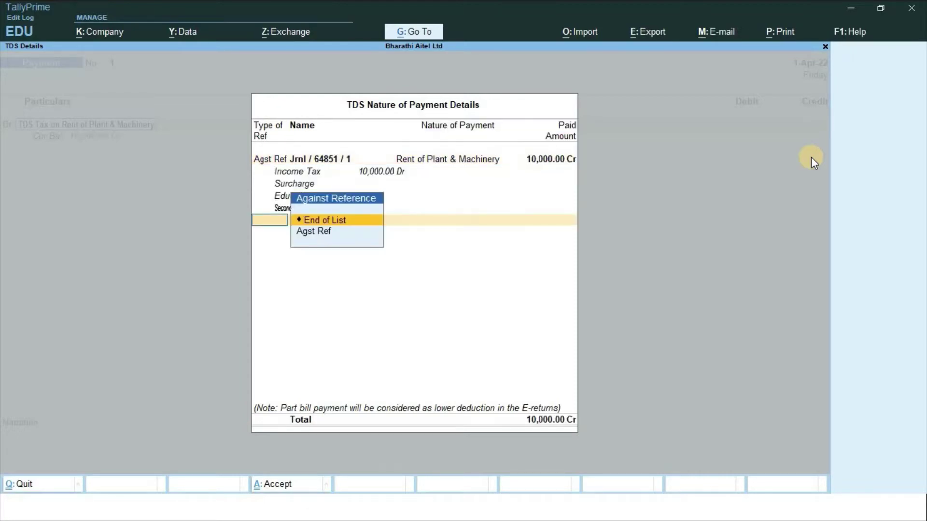
{"action": "key", "text": "Return"}
{"action": "key", "text": "Return"}
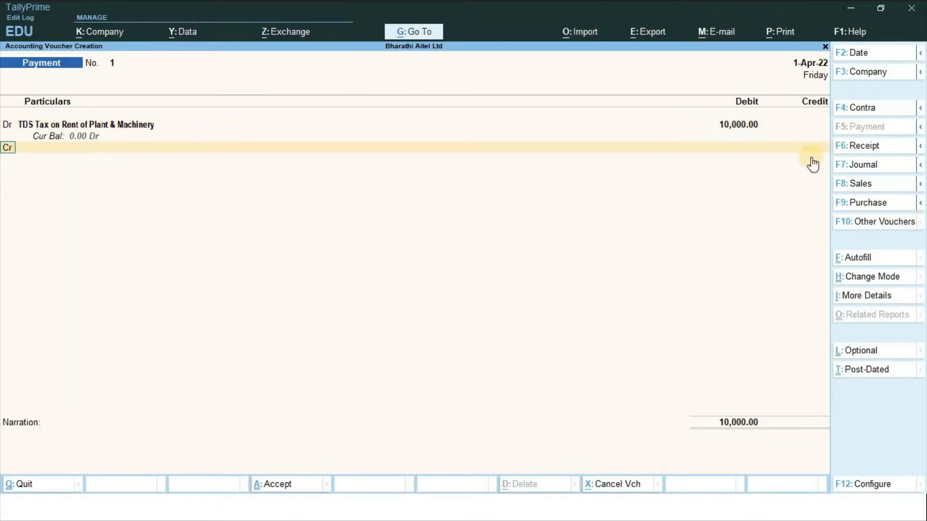
{"action": "key", "text": "Return"}
Credit State Bank of India 10,000 and enter the cheque instrument number
{"action": "type", "text": "St"}
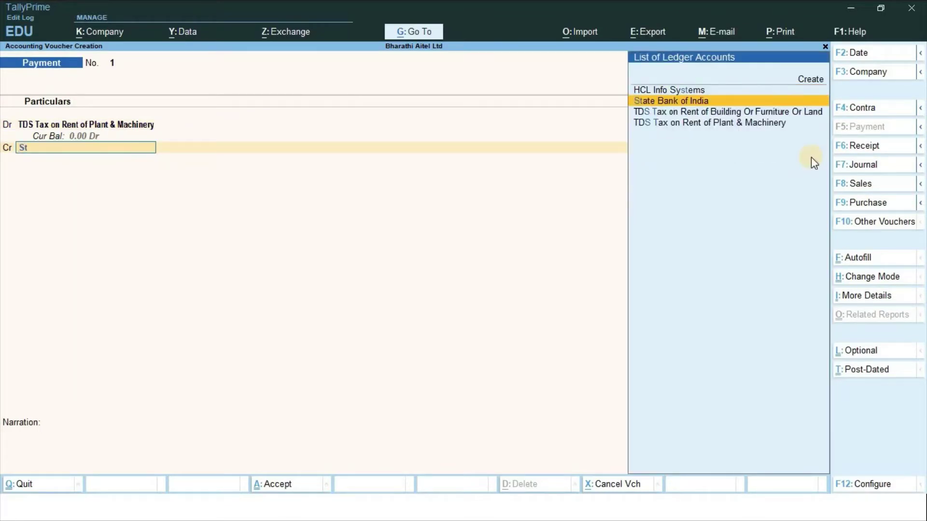
{"action": "key", "text": "Return"}
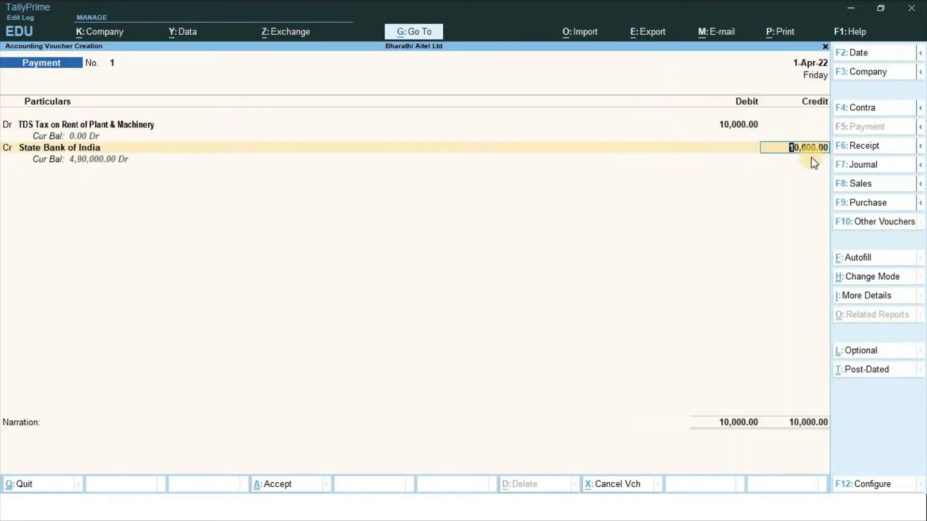
{"action": "key", "text": "Return"}
{"action": "key", "text": "Return"}
{"action": "key", "text": "Return"}
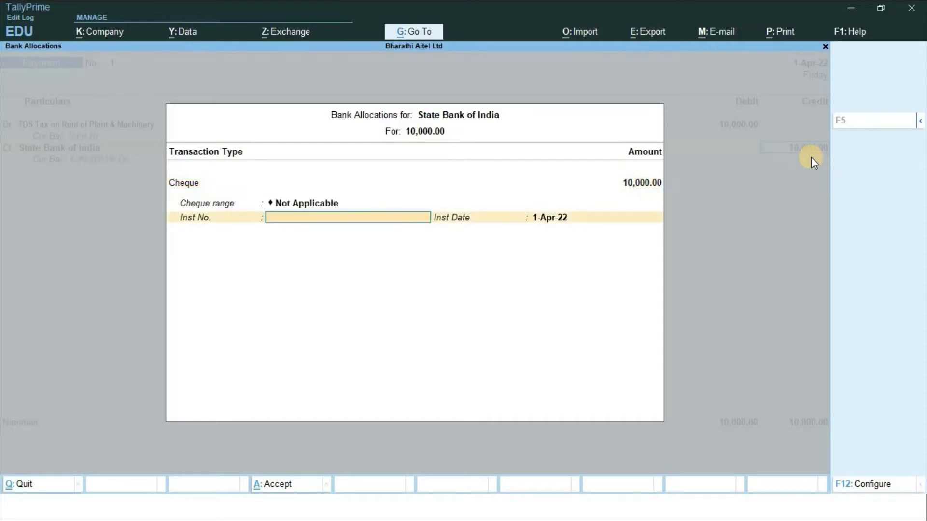
{"action": "type", "text": "326598"}
{"action": "key", "text": "Return"}
{"action": "key", "text": "Return"}
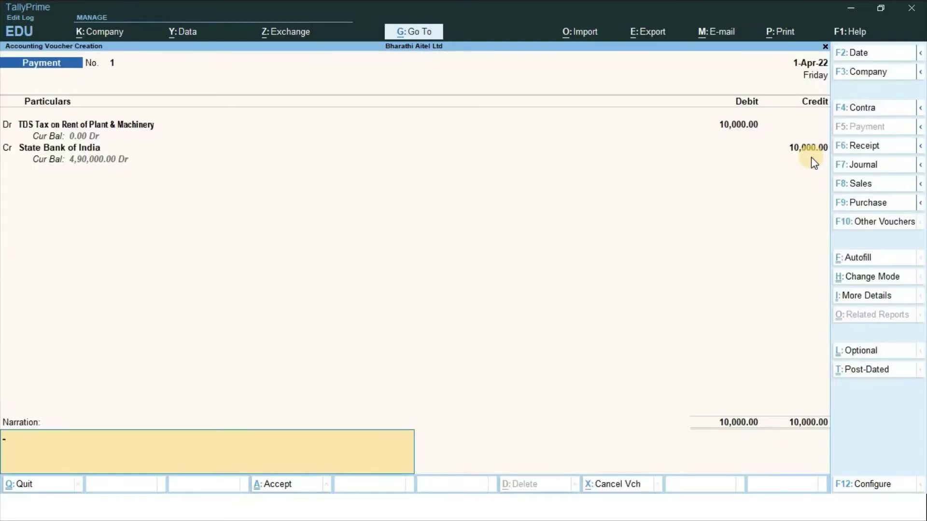
{"action": "key", "text": "Return"}
Save payment voucher 1 and debit TDS Tax on Rent of Building Or Furniture Or Land in voucher 2
{"action": "key", "text": "Return"}
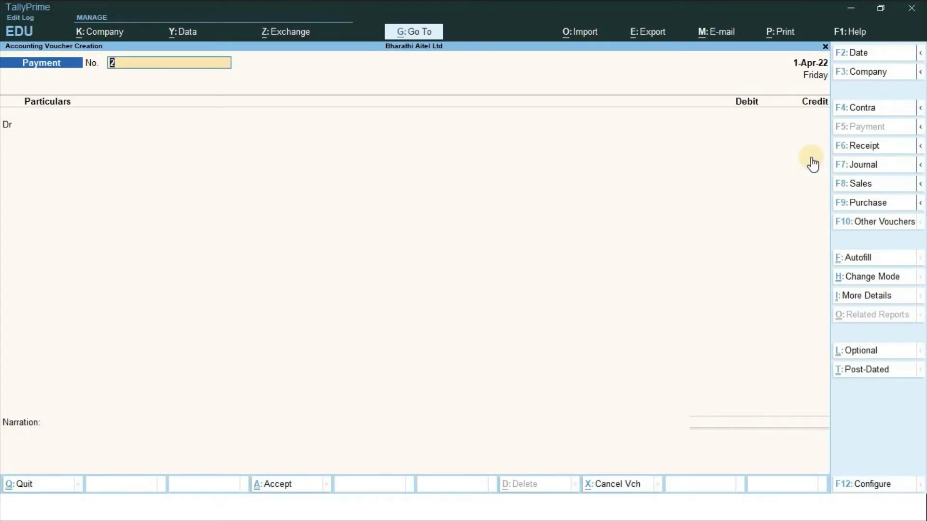
{"action": "key", "text": "Return"}
{"action": "type", "text": "T"}
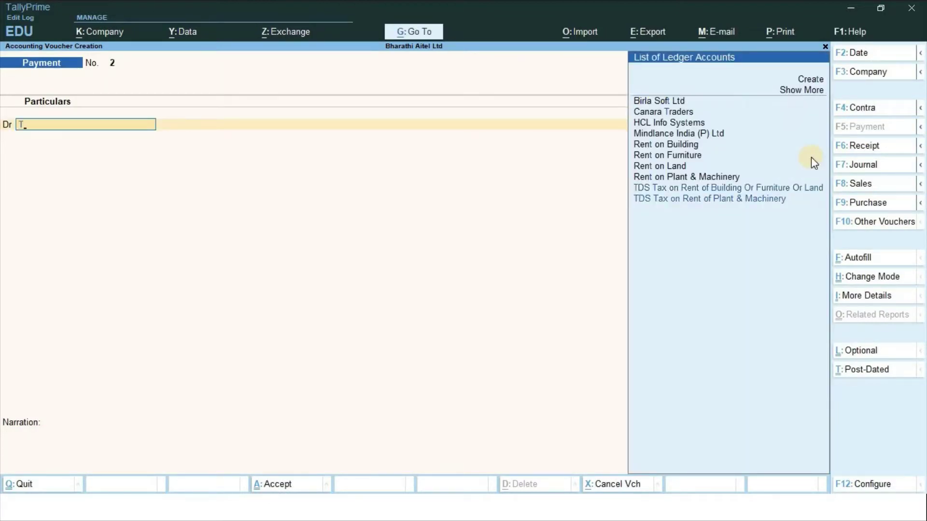
{"action": "type", "text": "ds"}
{"action": "key", "text": "Down"}
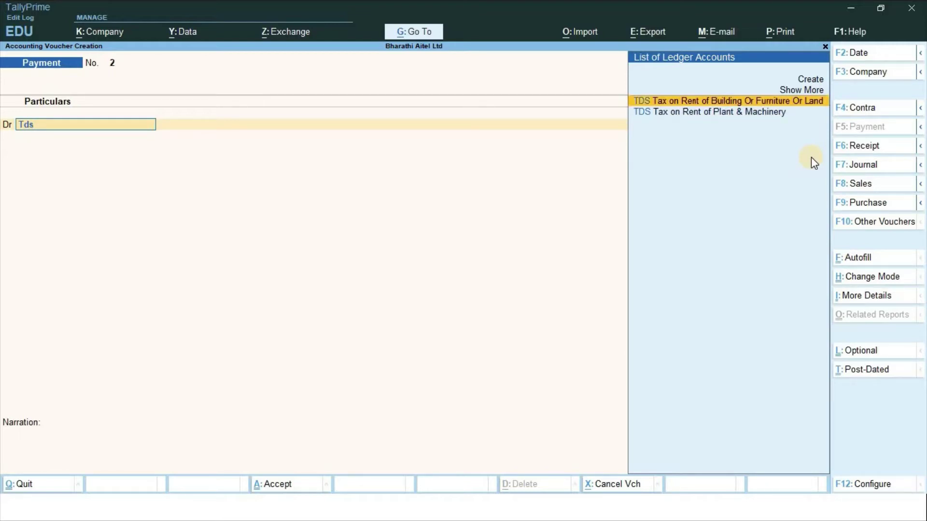
{"action": "key", "text": "Return"}
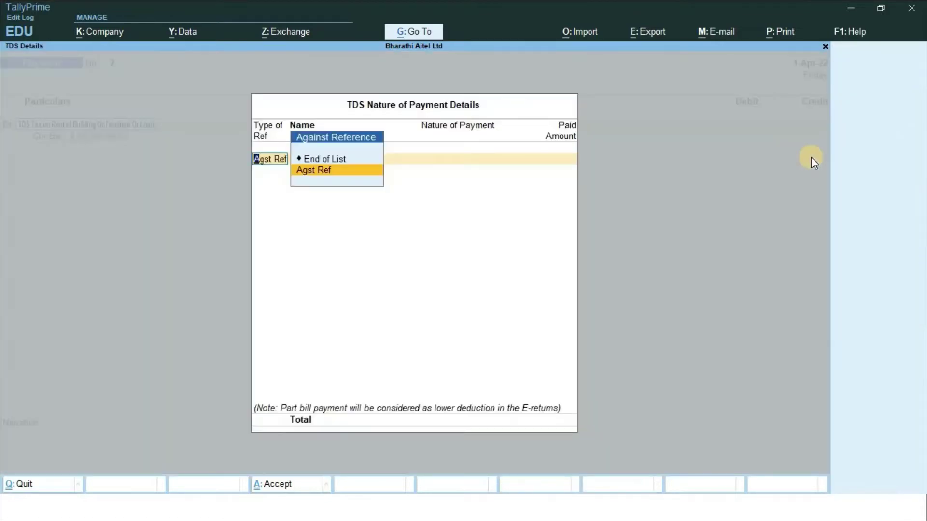
{"action": "key", "text": "Return"}
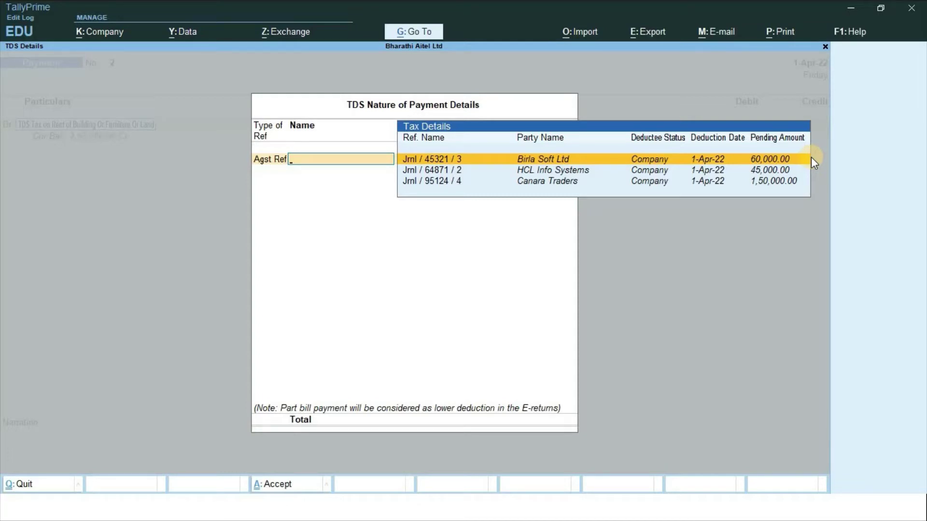
Settle against bills Jrnl/45321/3, Jrnl/64871/2 and Jrnl/95124/4, totalling 2,55,000
{"action": "key", "text": "Return"}
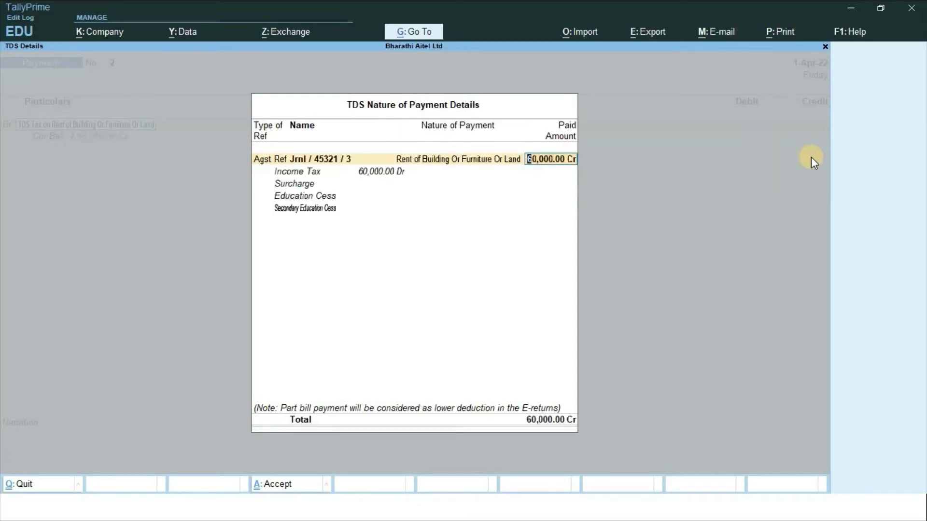
{"action": "key", "text": "Return"}
{"action": "key", "text": "Down"}
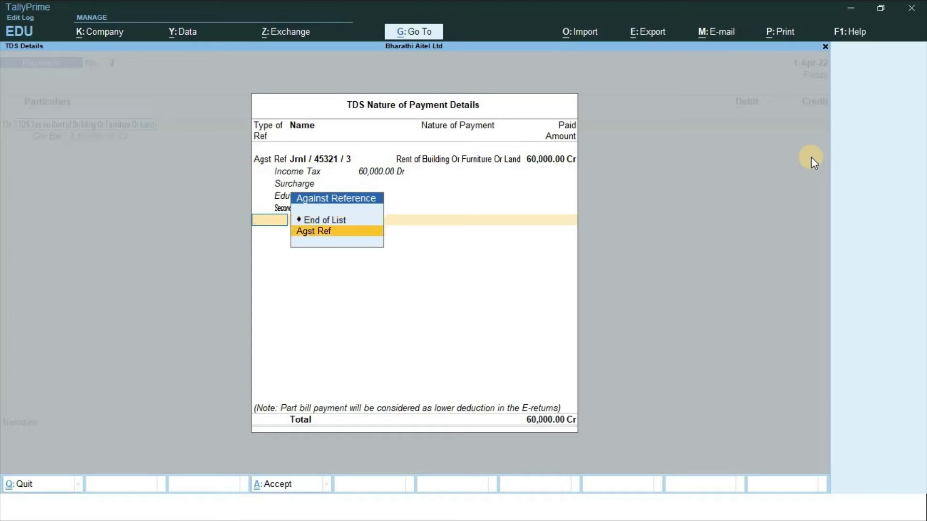
{"action": "key", "text": "Return"}
{"action": "key", "text": "Return"}
{"action": "key", "text": "Return"}
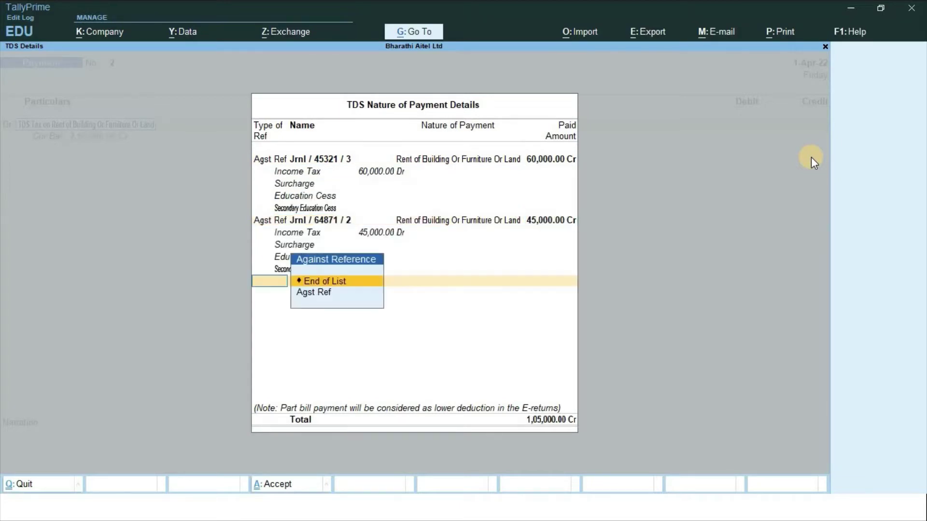
{"action": "key", "text": "Down"}
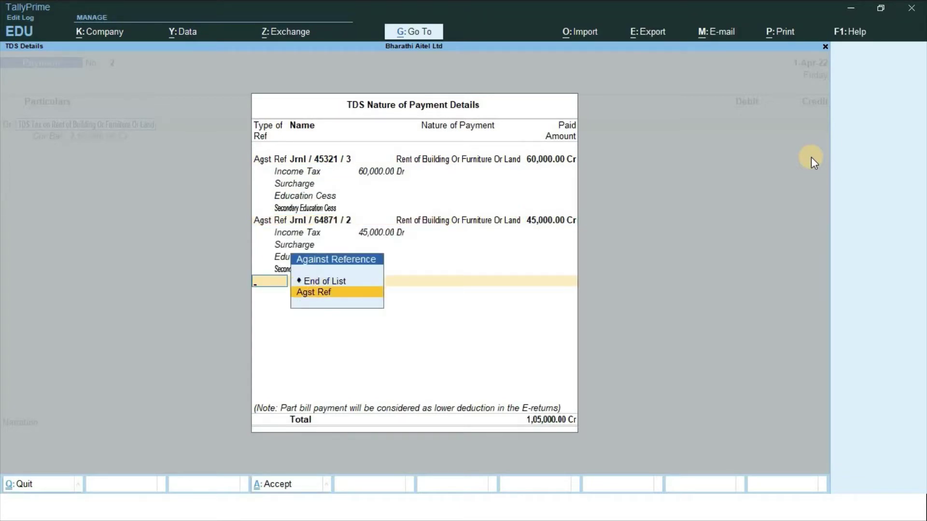
{"action": "key", "text": "Return"}
{"action": "key", "text": "Return"}
{"action": "key", "text": "Return"}
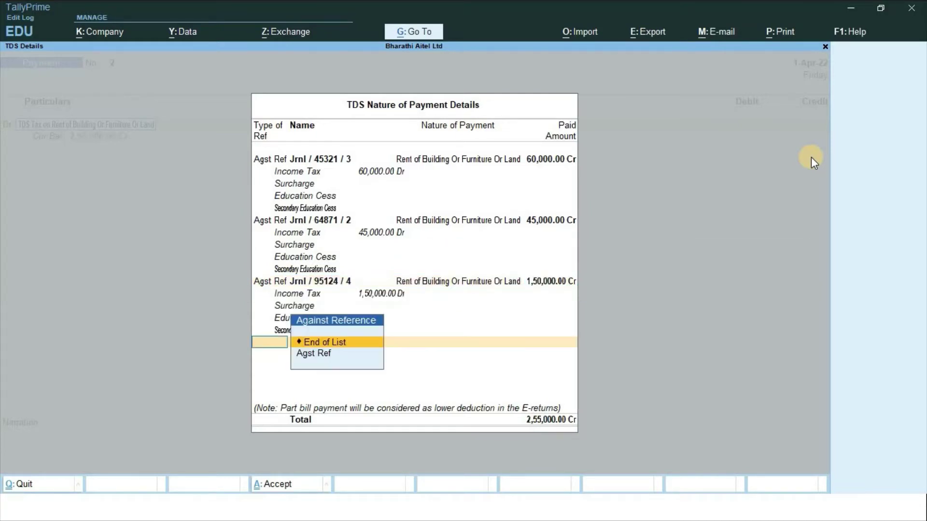
{"action": "key", "text": "Return"}
{"action": "key", "text": "Return"}
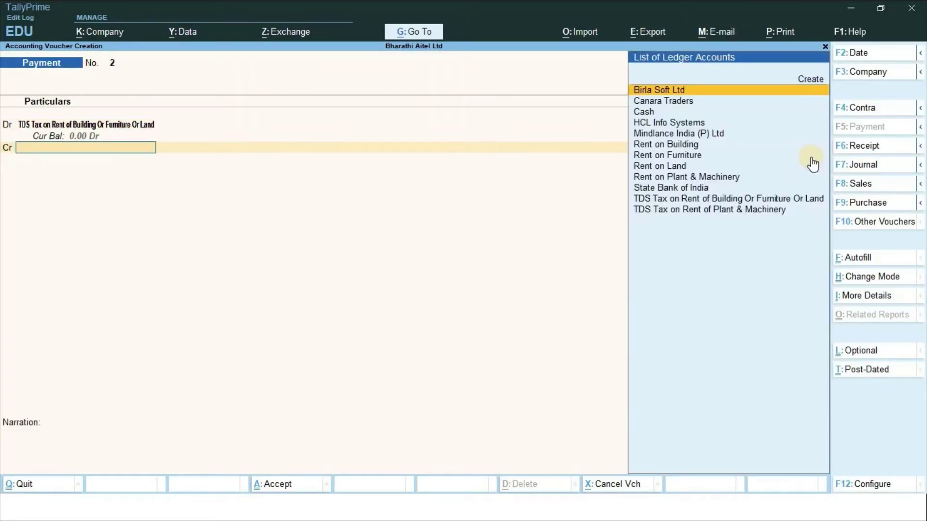
Credit State Bank of India 2,55,000 with the cheque number, save voucher 2, then reopen it
{"action": "type", "text": "St"}
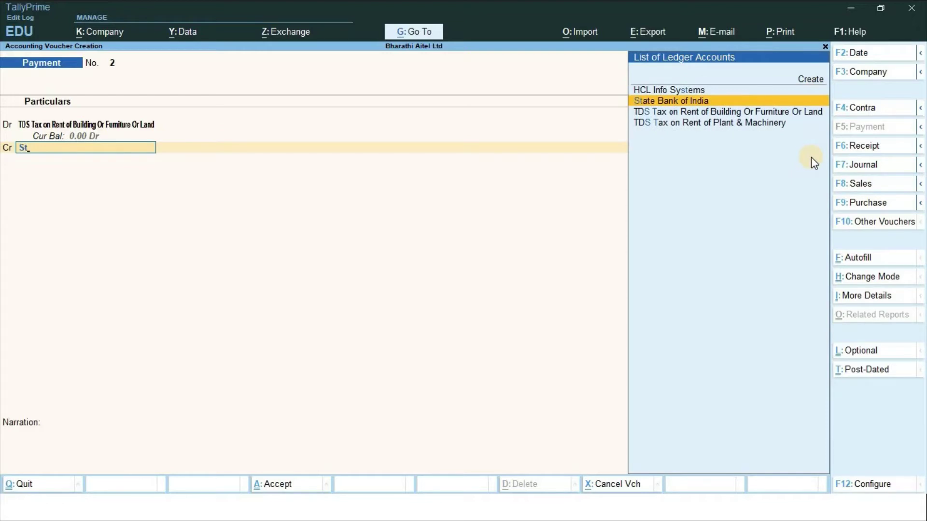
{"action": "key", "text": "Return"}
{"action": "key", "text": "Return"}
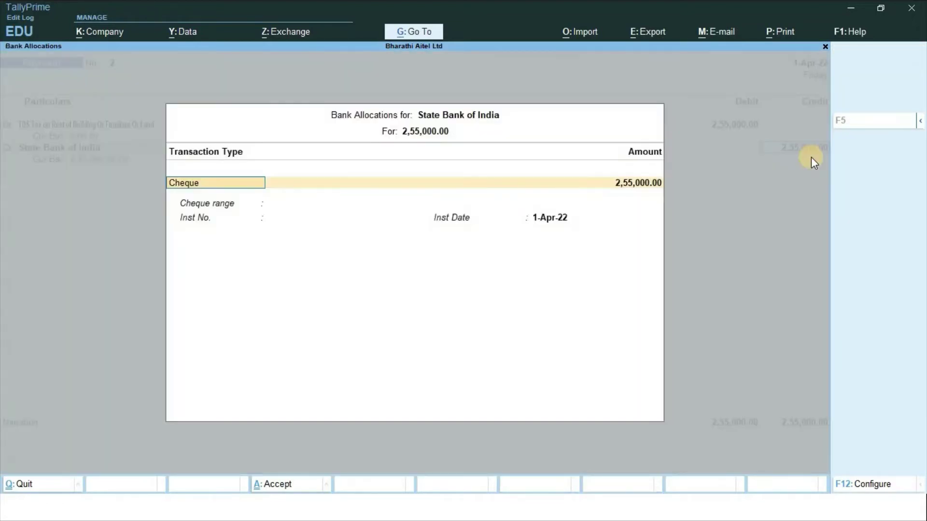
{"action": "key", "text": "Return"}
{"action": "type", "text": "741025"}
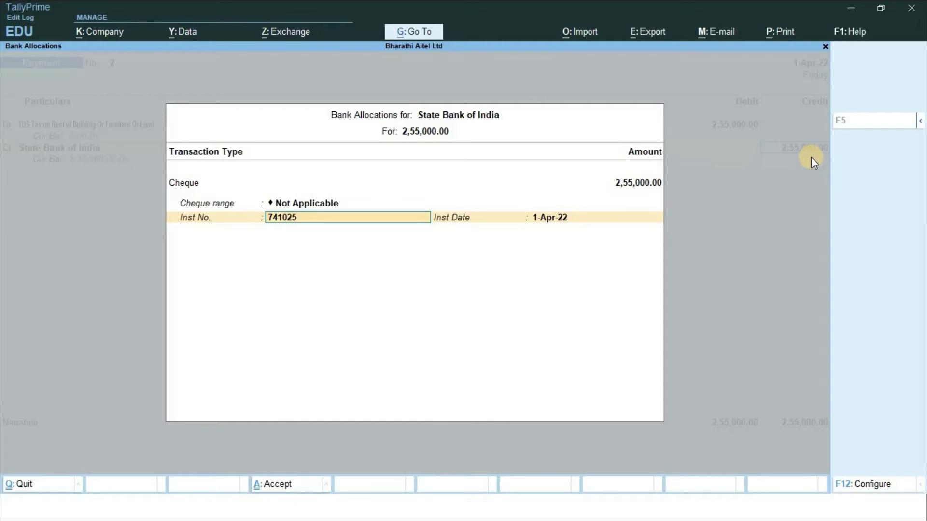
{"action": "key", "text": "Return"}
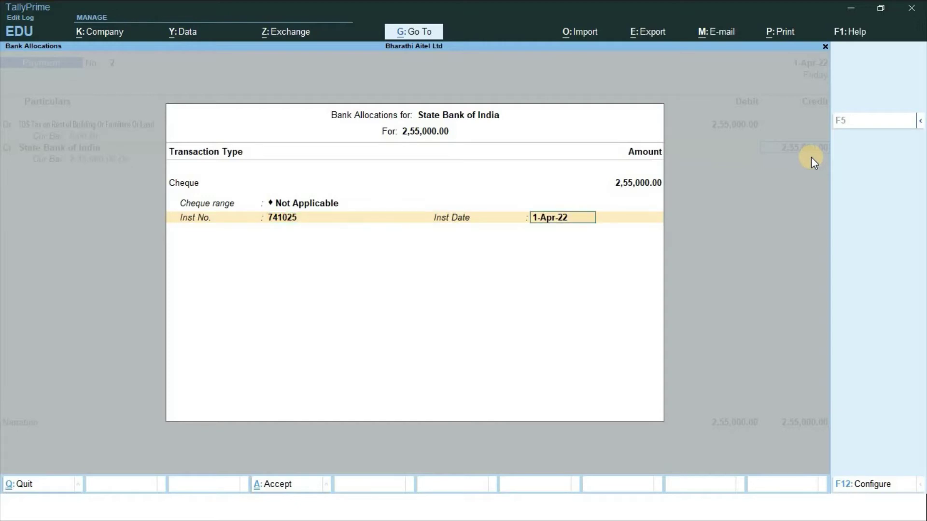
{"action": "key", "text": "Return"}
{"action": "key", "text": "Return"}
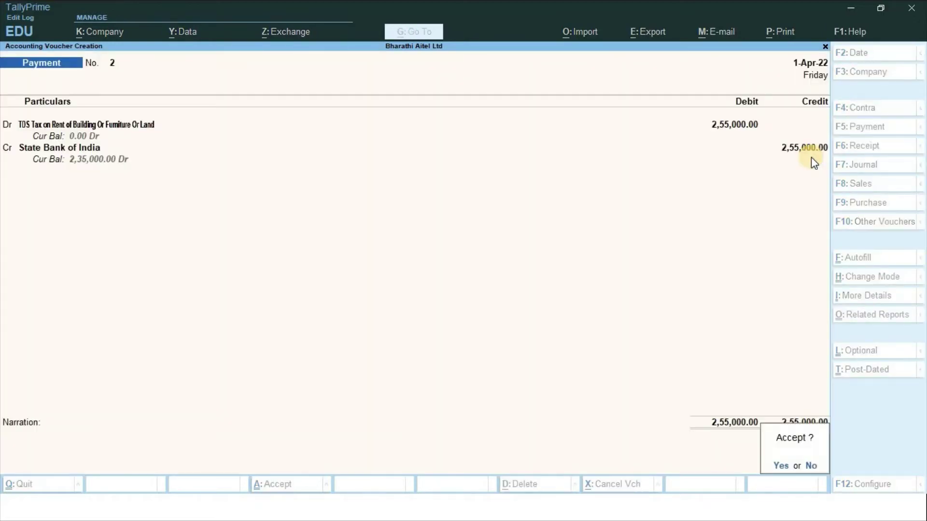
{"action": "key", "text": "Return"}
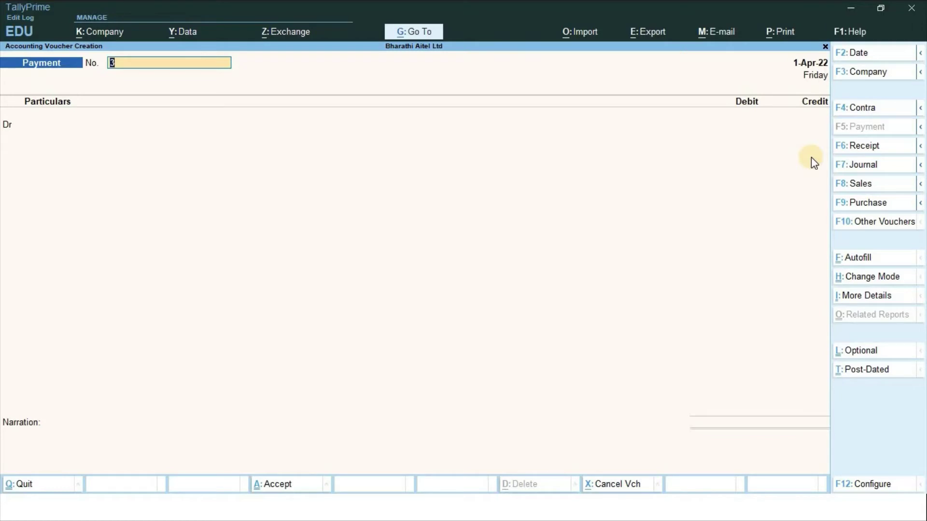
{"action": "key", "text": "Page_Up"}
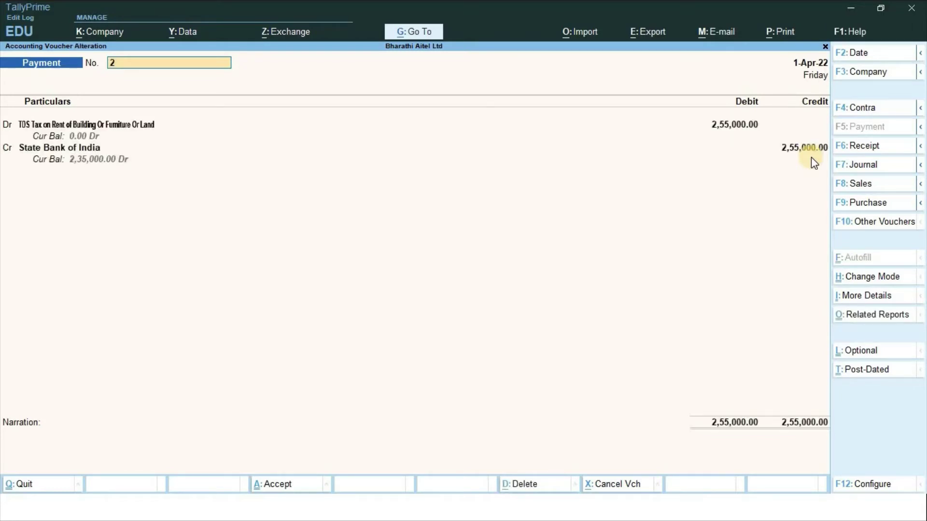
{"action": "key", "text": "ctrl"}
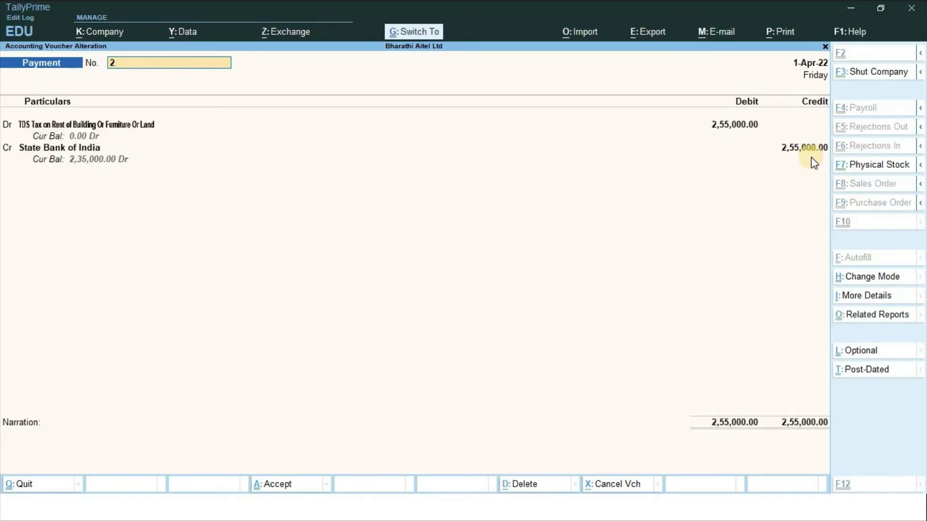
{"action": "key", "text": "ctrl+p"}
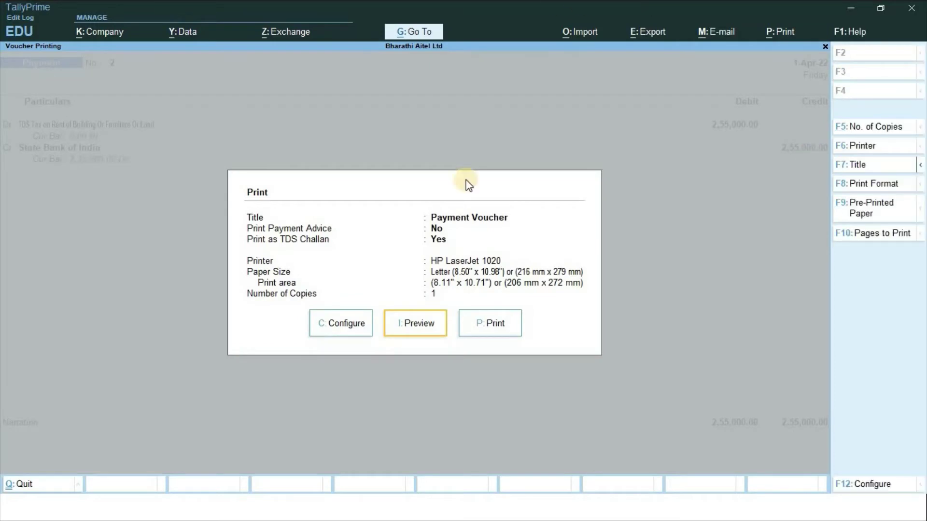
{"action": "left_click", "coordinate": [425, 324]}
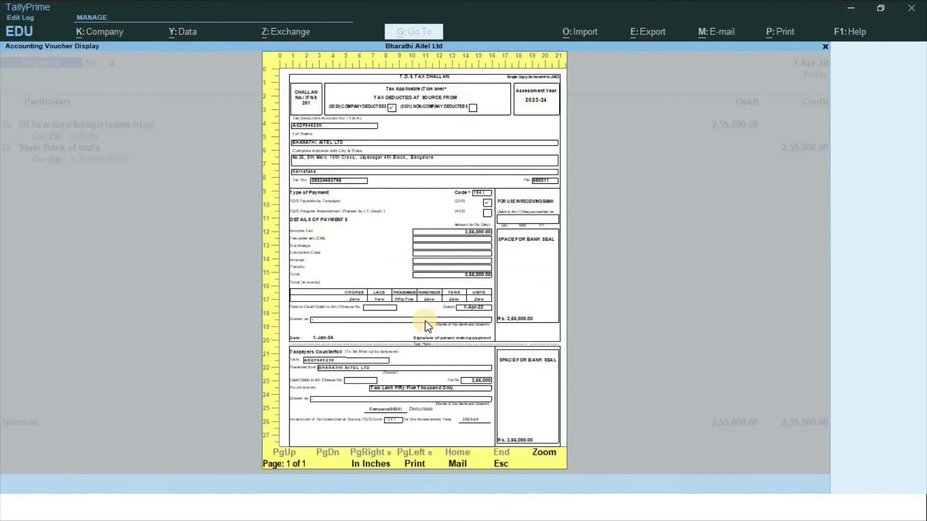
{"action": "left_click", "coordinate": [427, 327]}
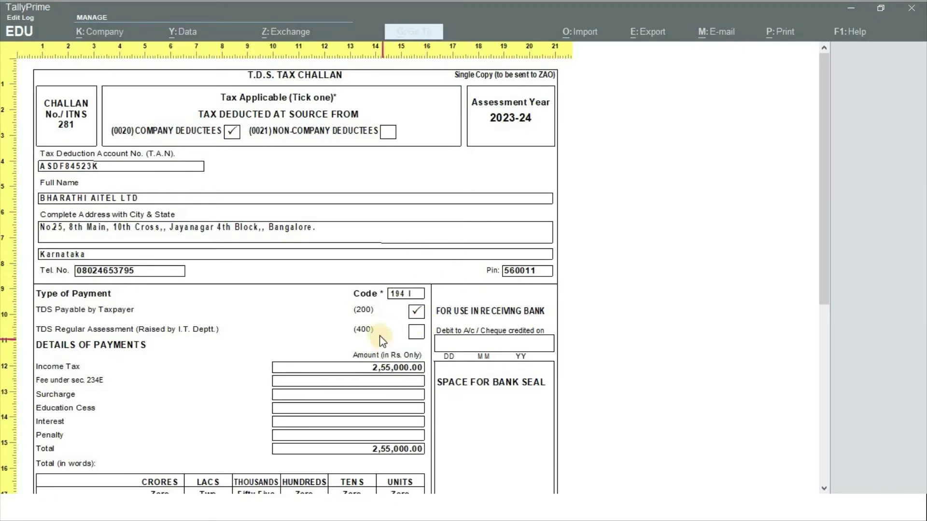
{"action": "scroll", "coordinate": [311, 314], "scroll_direction": "down", "scroll_amount": 1}
{"action": "scroll", "coordinate": [309, 317], "scroll_direction": "down", "scroll_amount": 5}
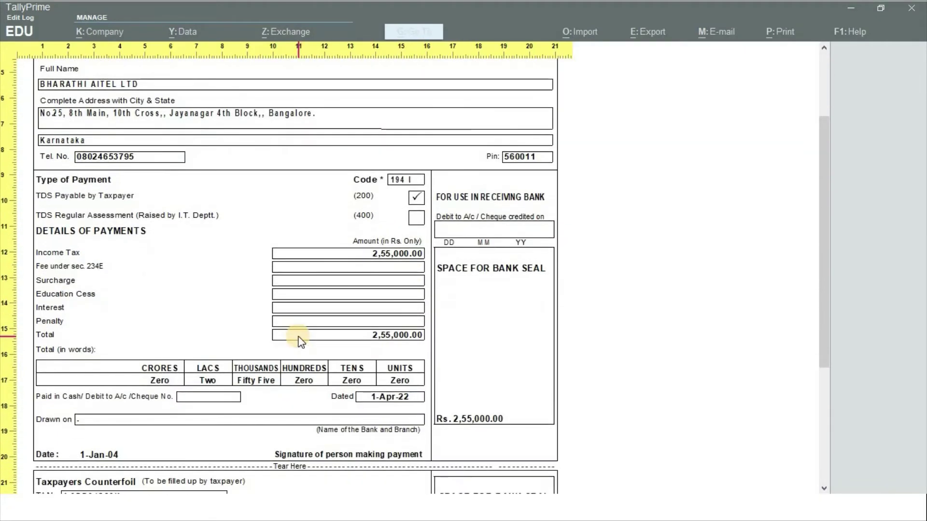
{"action": "scroll", "coordinate": [296, 342], "scroll_direction": "down", "scroll_amount": 1}
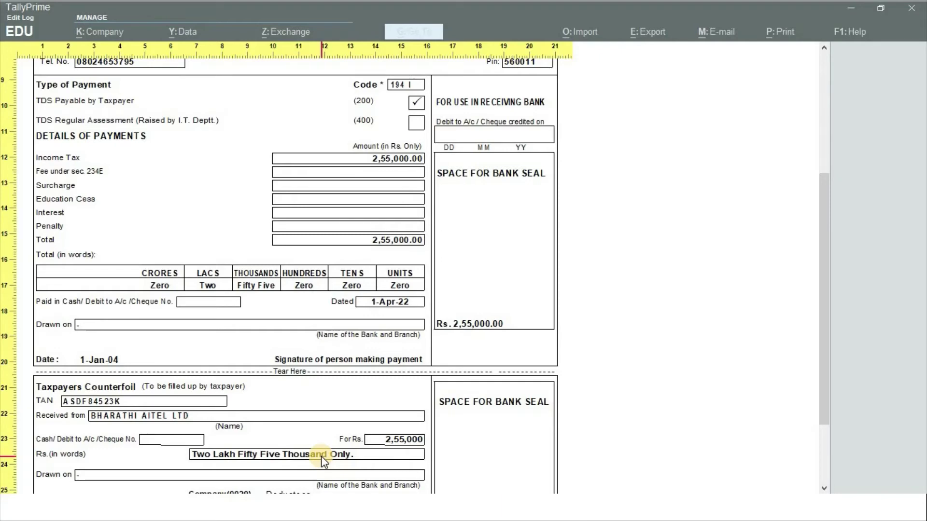
{"action": "key", "text": "Escape"}
{"action": "key", "text": "Escape"}
{"action": "key", "text": "Escape"}
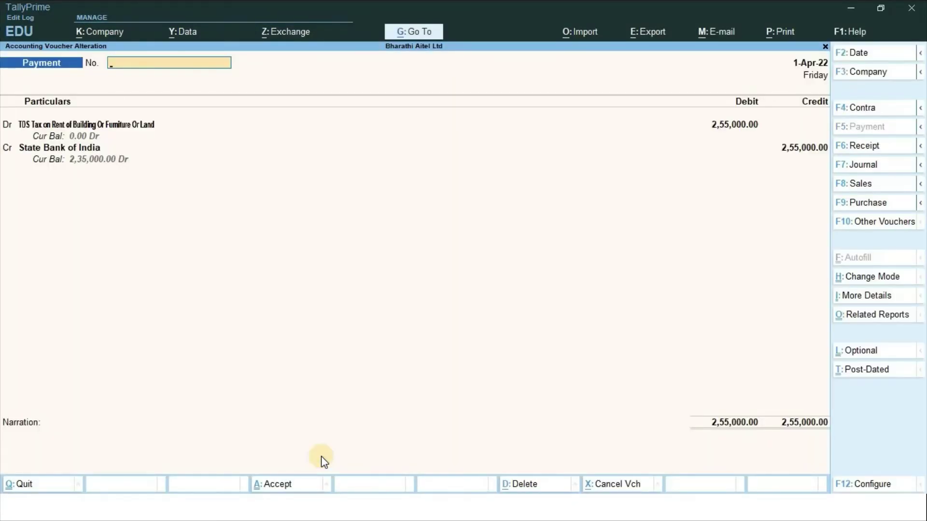
Quit the current voucher alteration and return to payment voucher No. 2
{"action": "key", "text": "Escape"}
{"action": "key", "text": "y"}
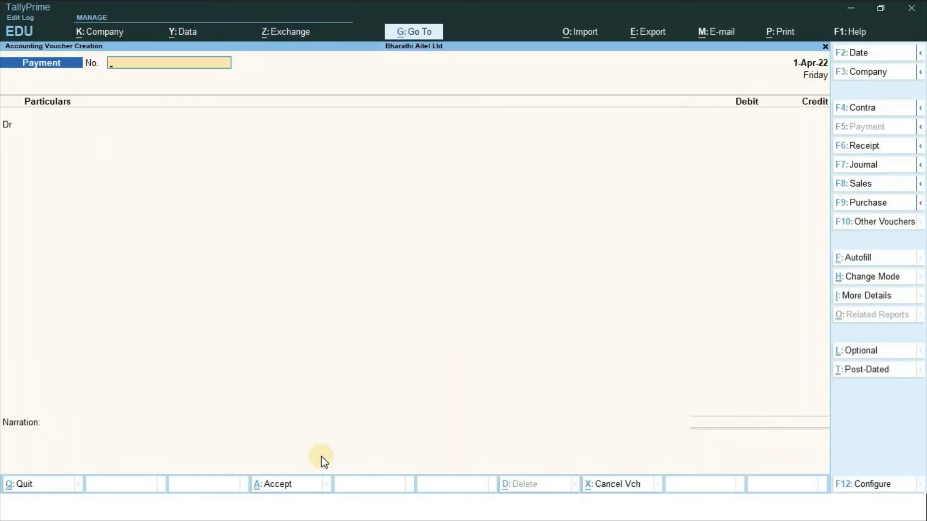
{"action": "key", "text": "Escape"}
{"action": "key", "text": "y"}
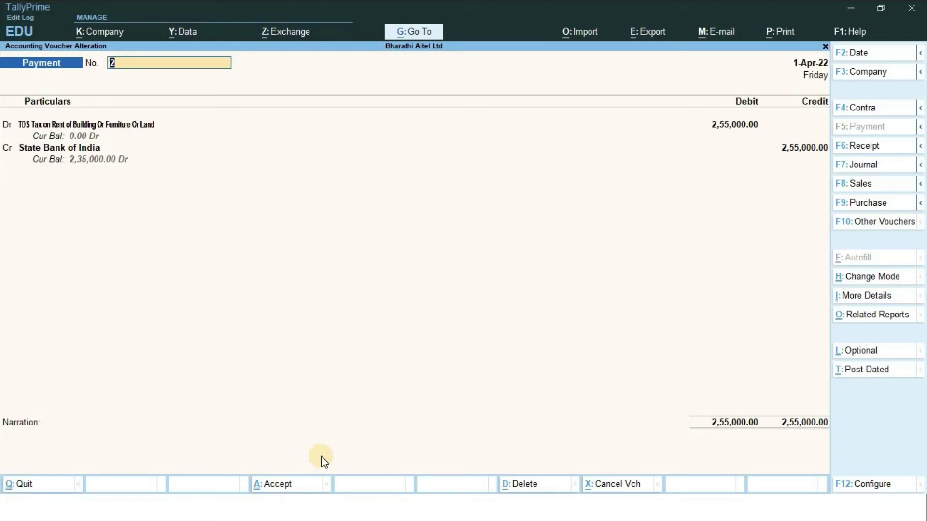
Print-preview voucher No. 2 as an enlarged TDS challan for 2,55,000 under code 194I
{"action": "key", "text": "ctrl"}
{"action": "key", "text": "ctrl+p"}
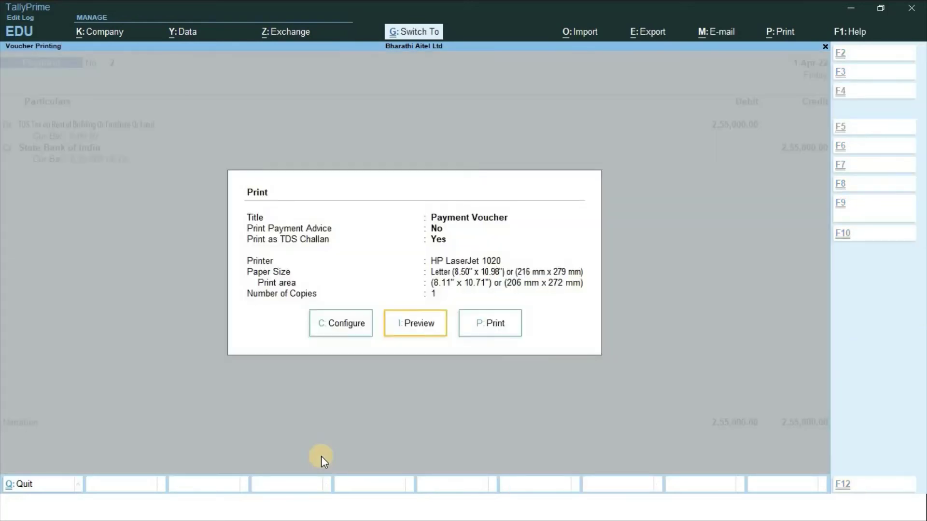
{"action": "left_click", "coordinate": [415, 326]}
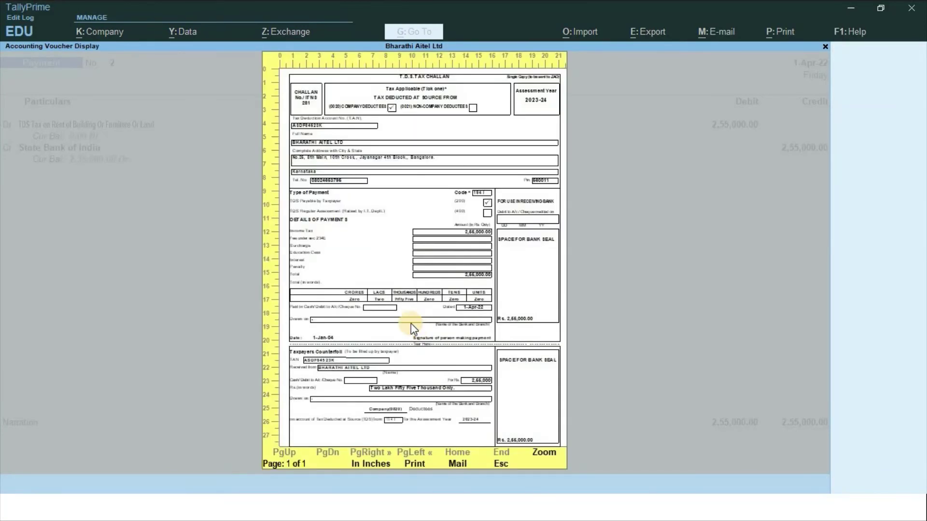
{"action": "left_click", "coordinate": [410, 324]}
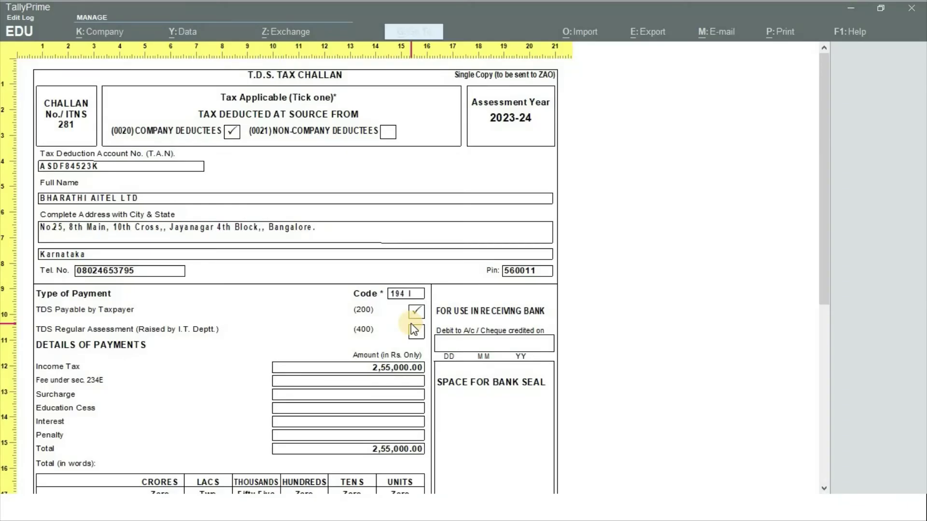